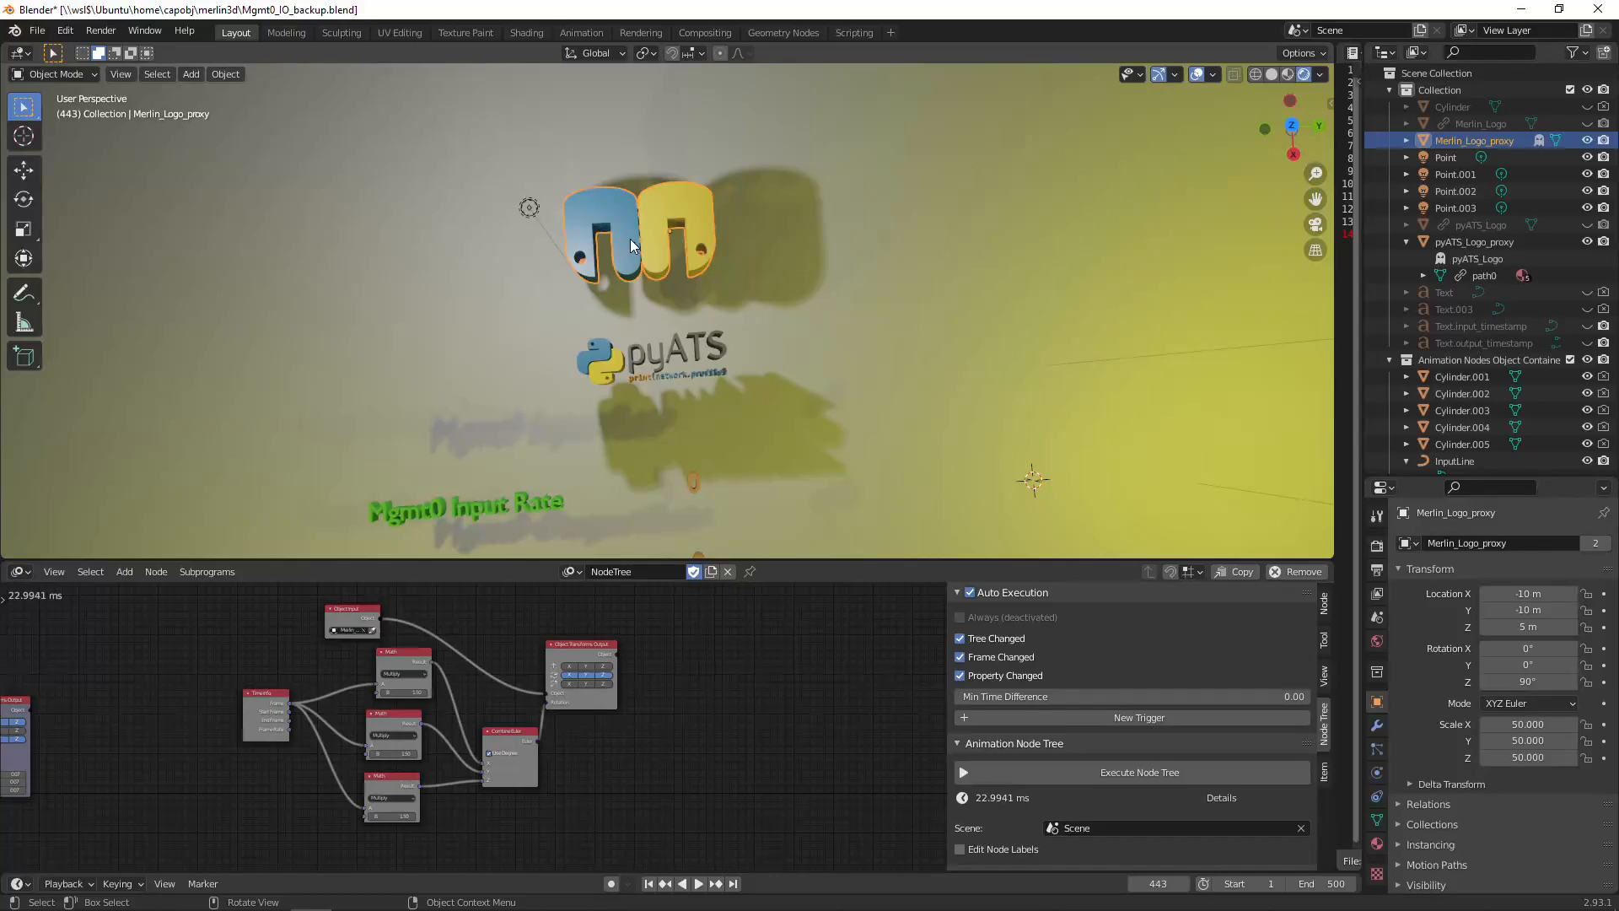
- Select the pyATS logo in the scene and narrow the node editor's sidebar to enlarge the node canvas
middle_click_drag(763, 244, 756, 258)
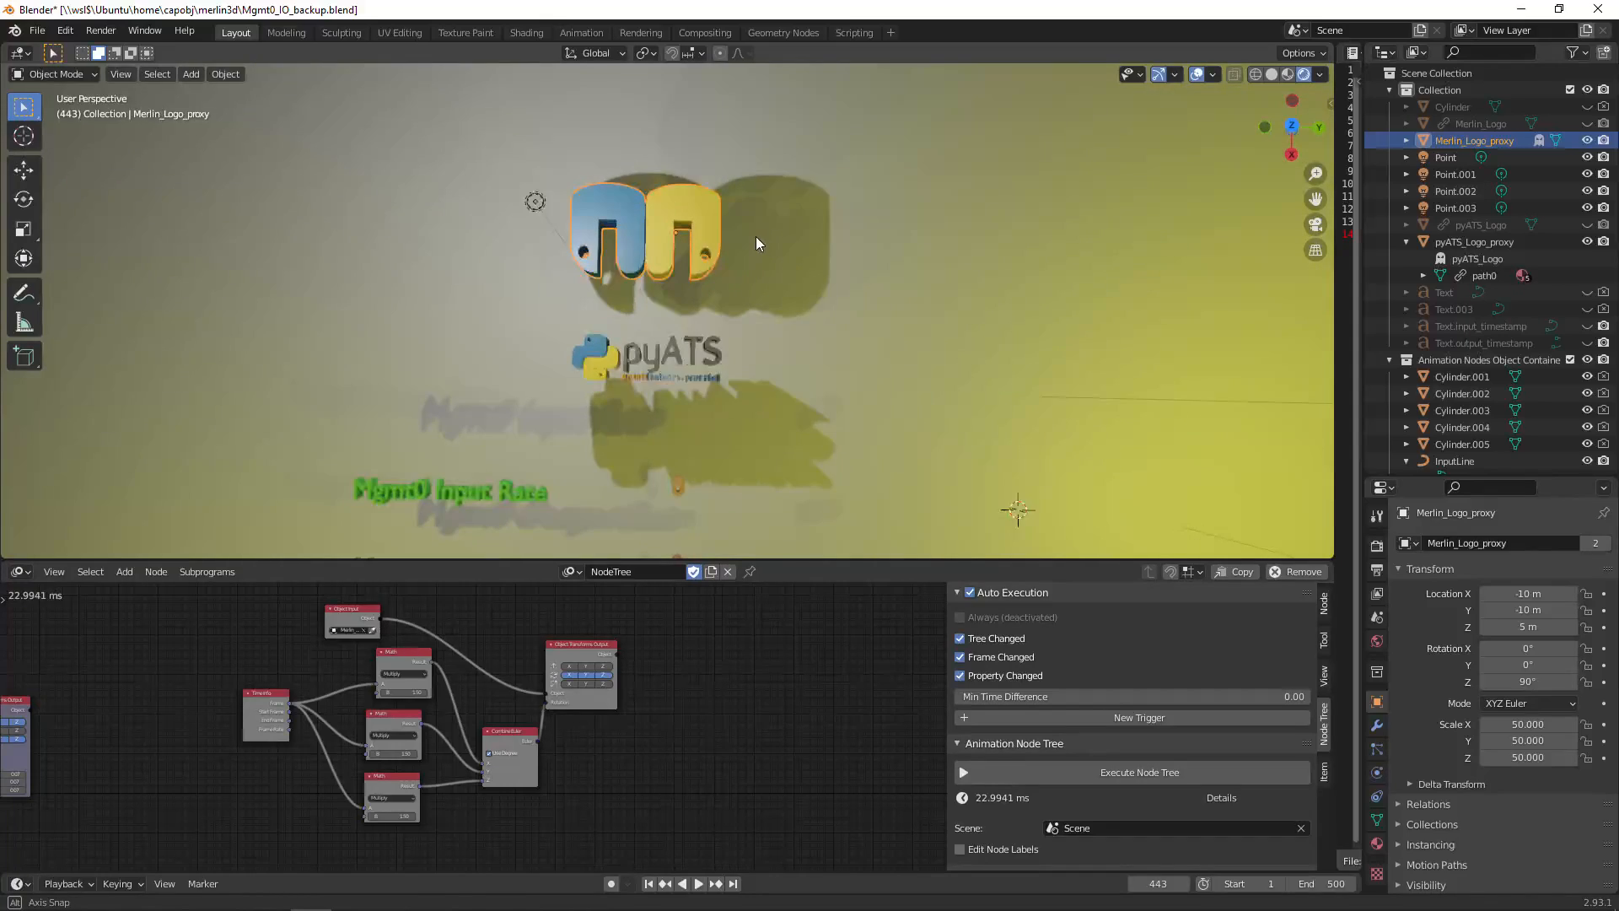
left_click(663, 367)
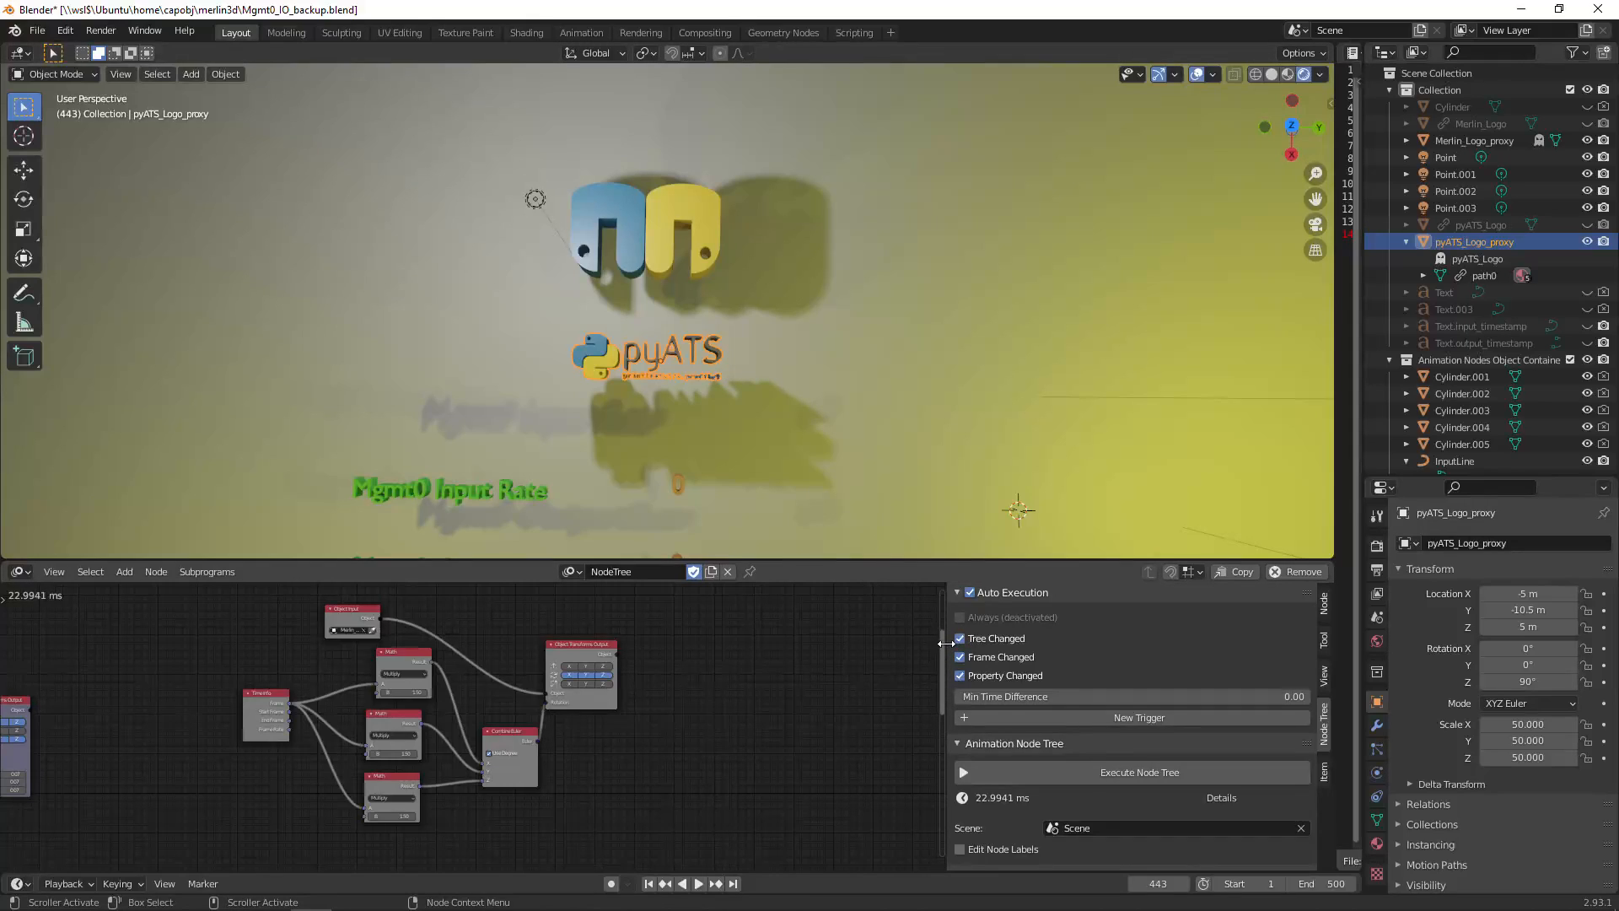
left_click_drag(945, 643, 1154, 644)
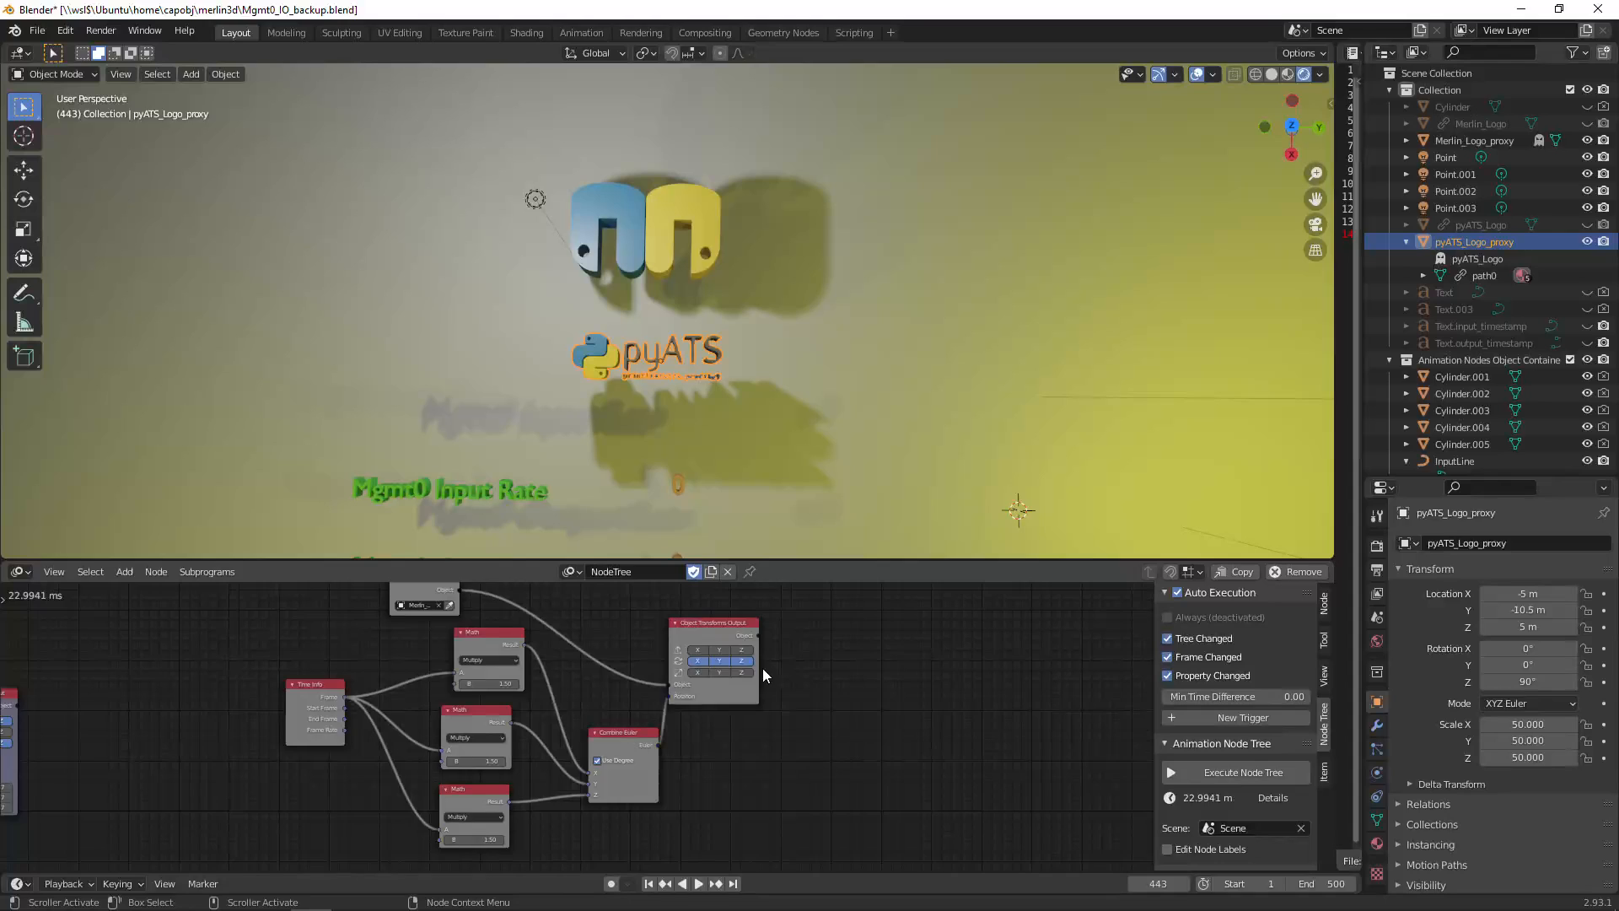
scroll(858, 695, "up", 3)
middle_click_drag(884, 672, 534, 745)
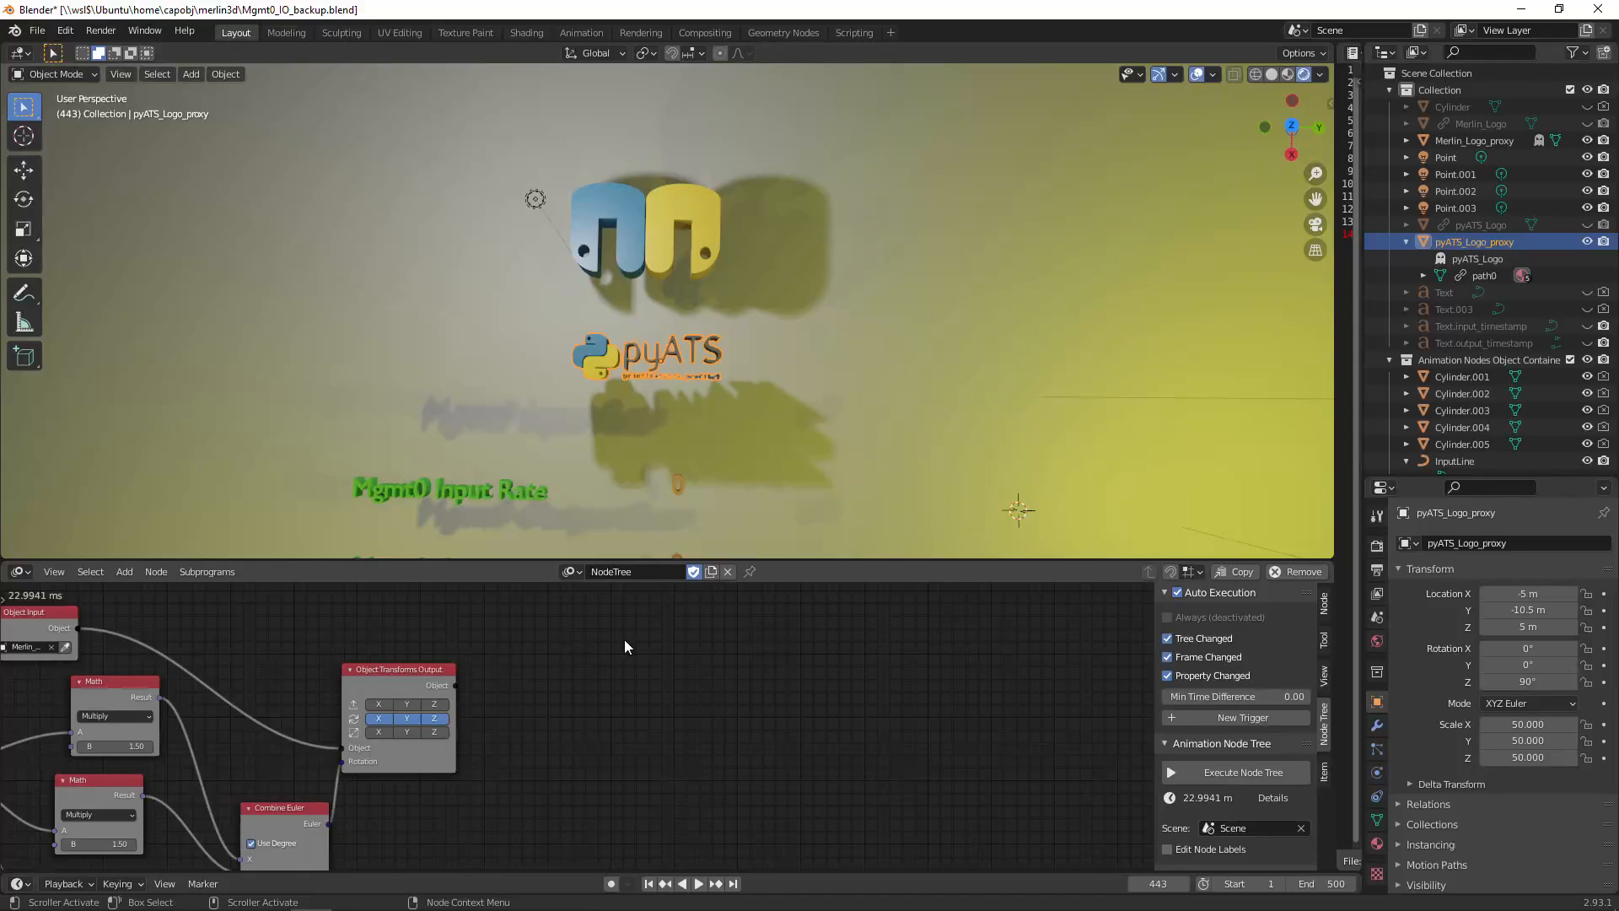
key("shift+a")
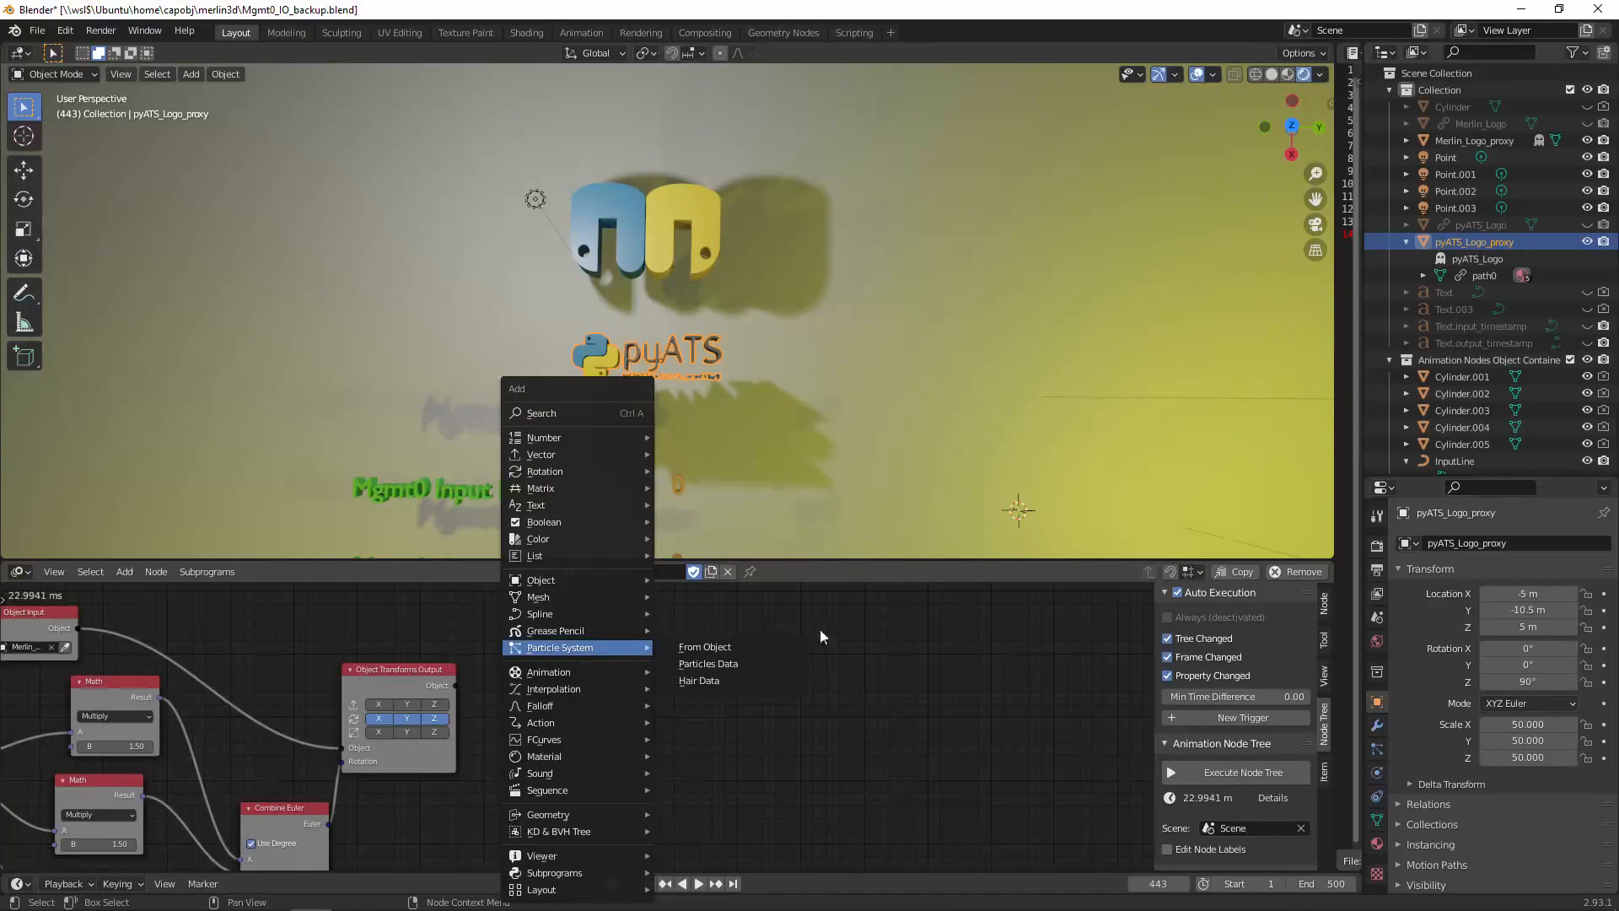
key("ctrl+a")
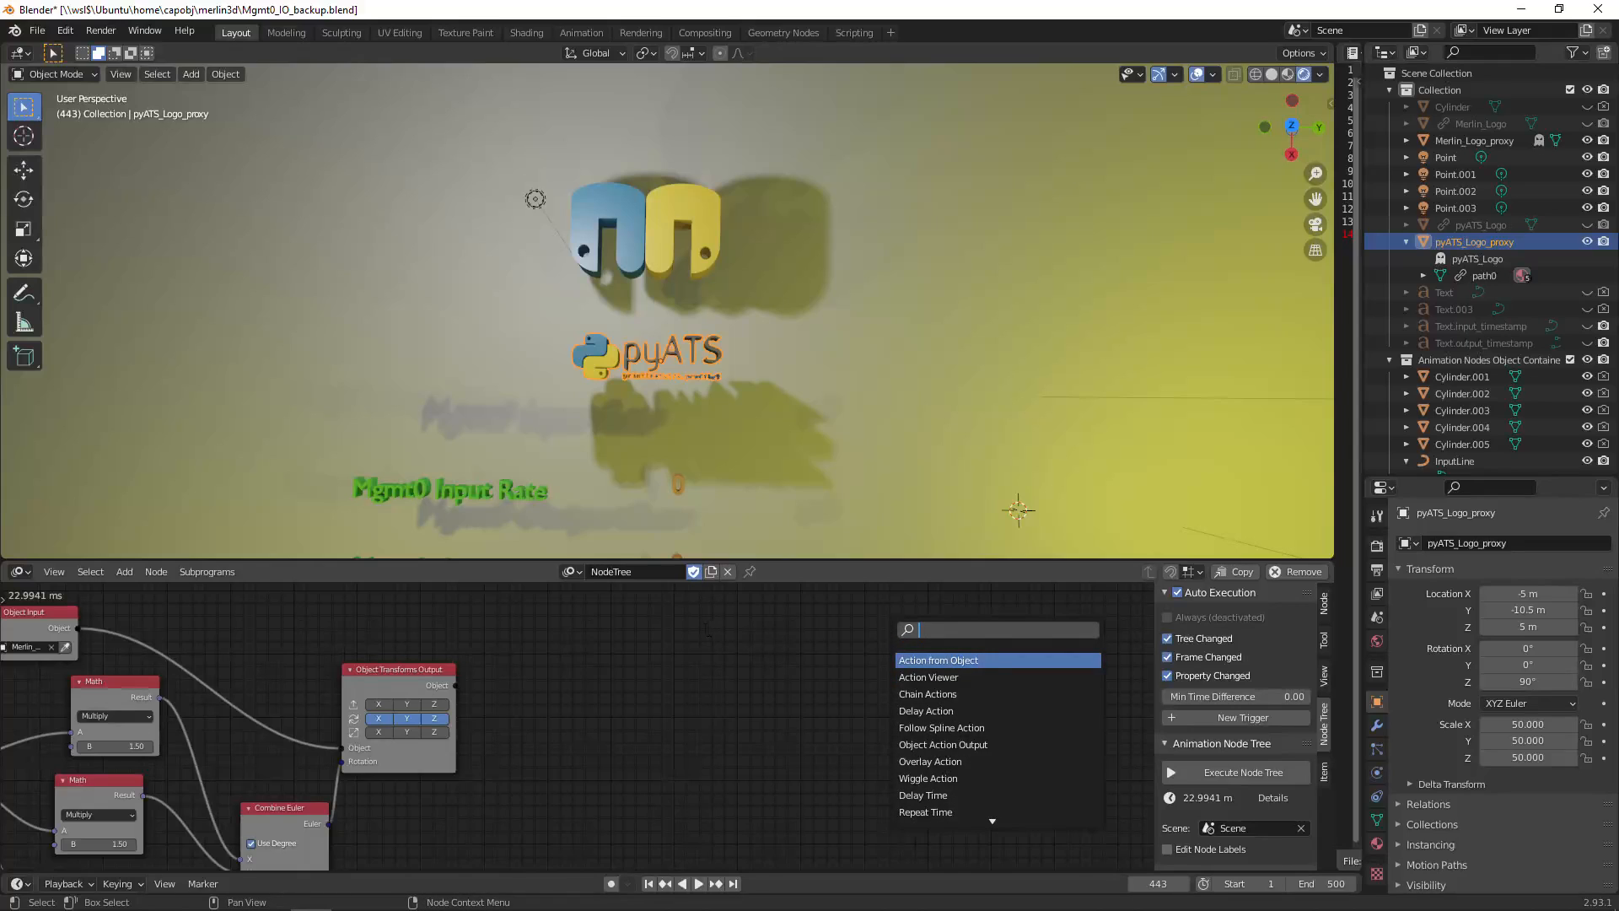
key("Escape")
- Add a second Object Input node in the empty area beyond the existing Object Transforms Output node
key("shift+a")
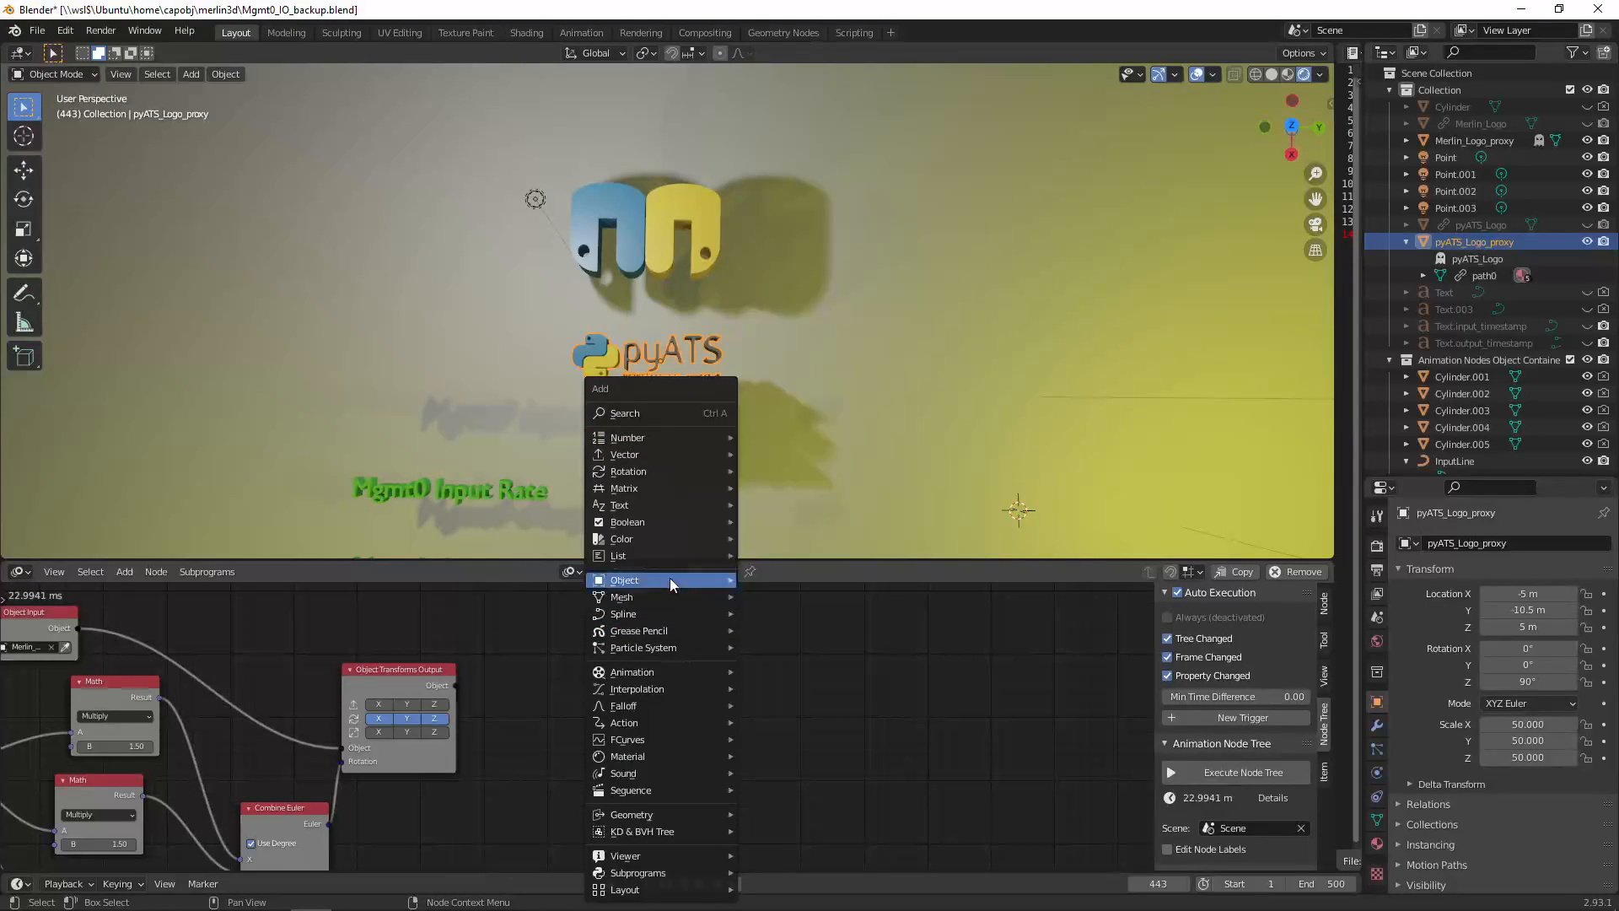
mouse_move(670, 578)
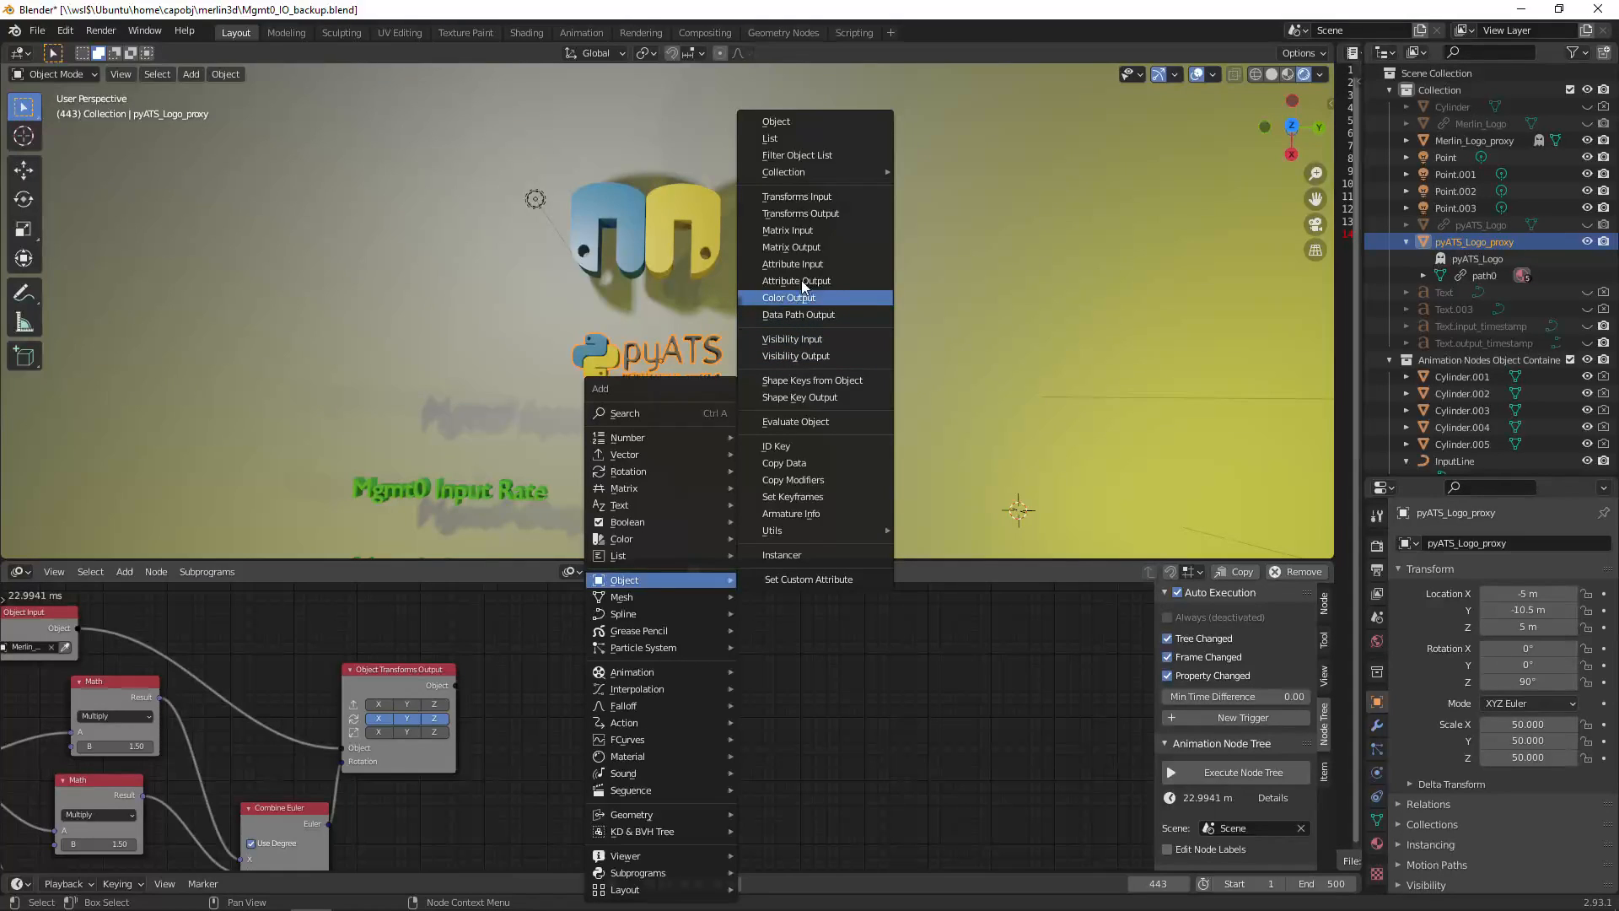
left_click(793, 123)
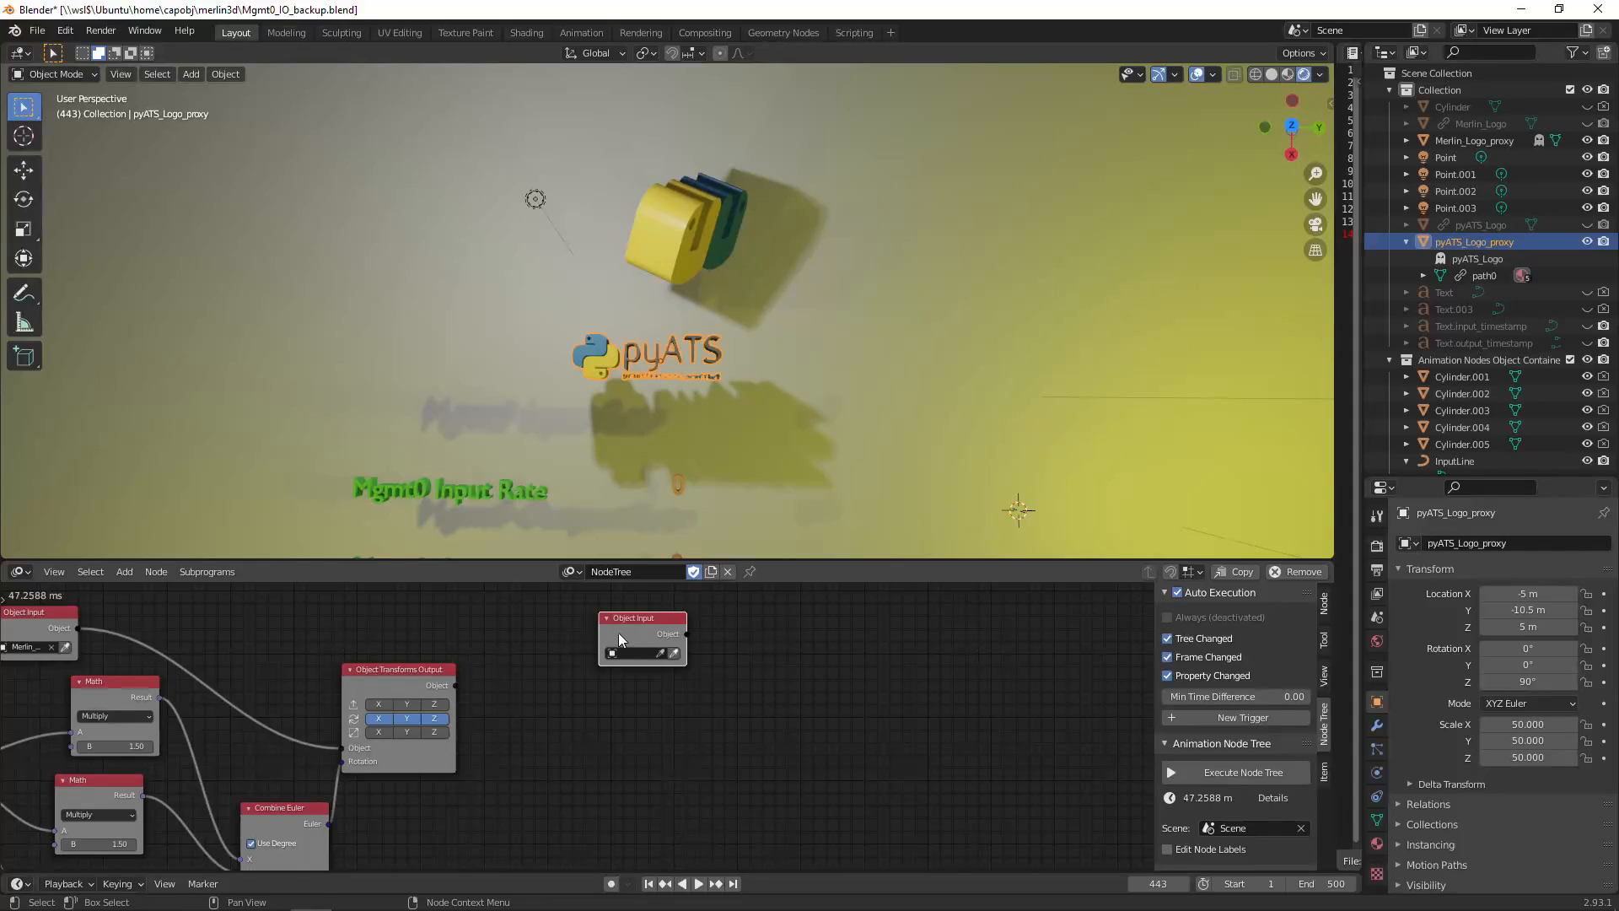
- Assign pyATS_Logo_proxy to the new Object Input node and move the node closer to the existing node group
left_click(665, 349)
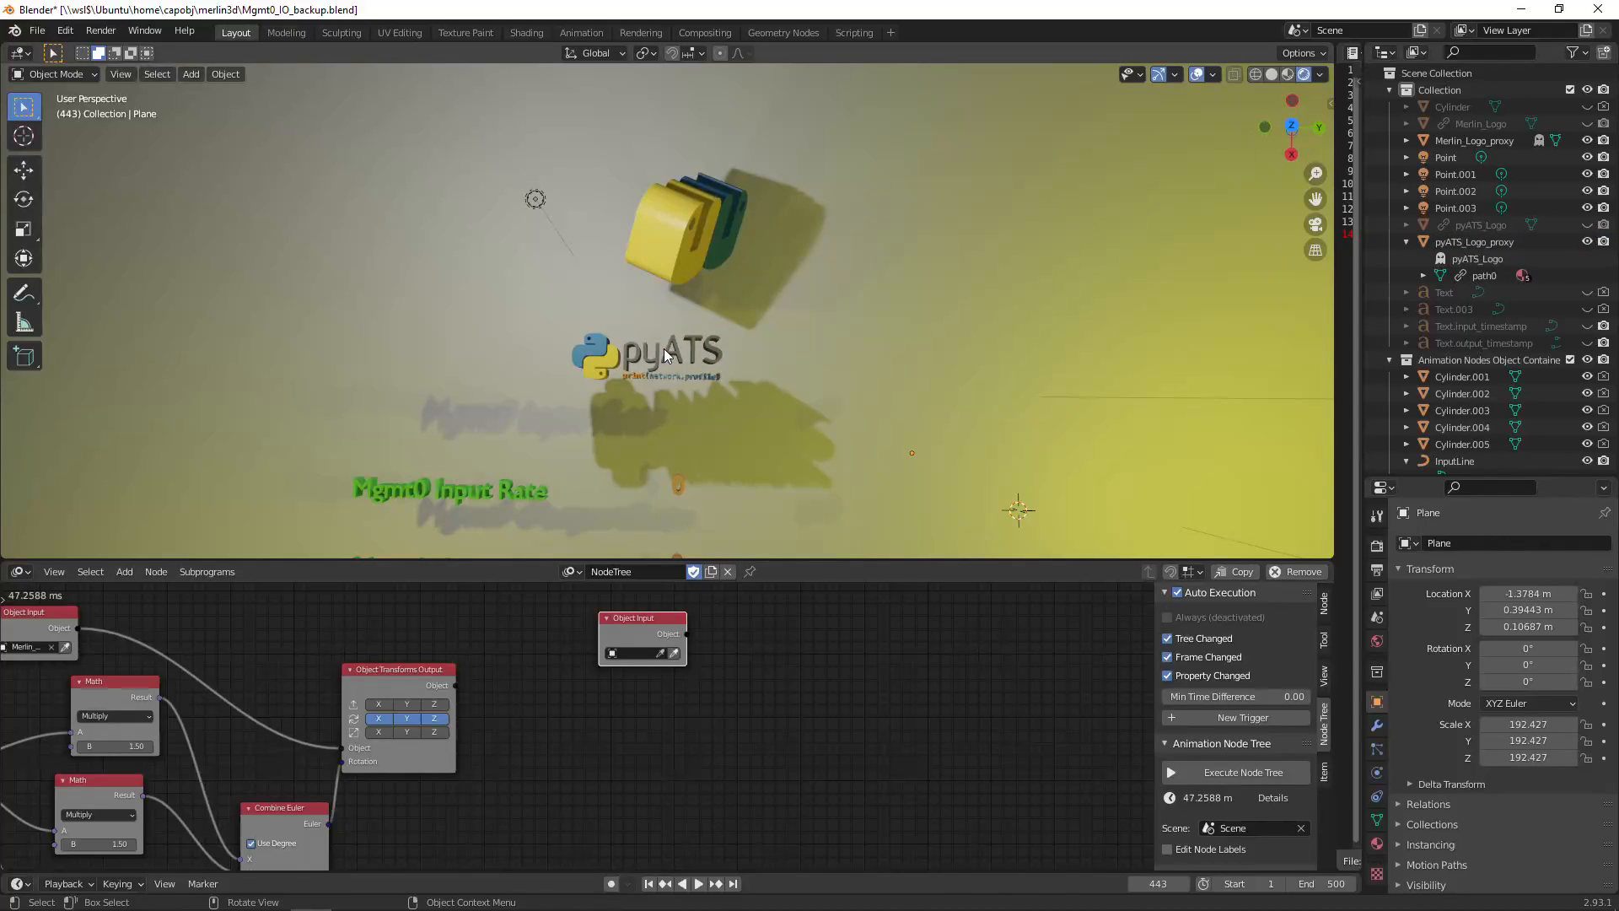
left_click(683, 354)
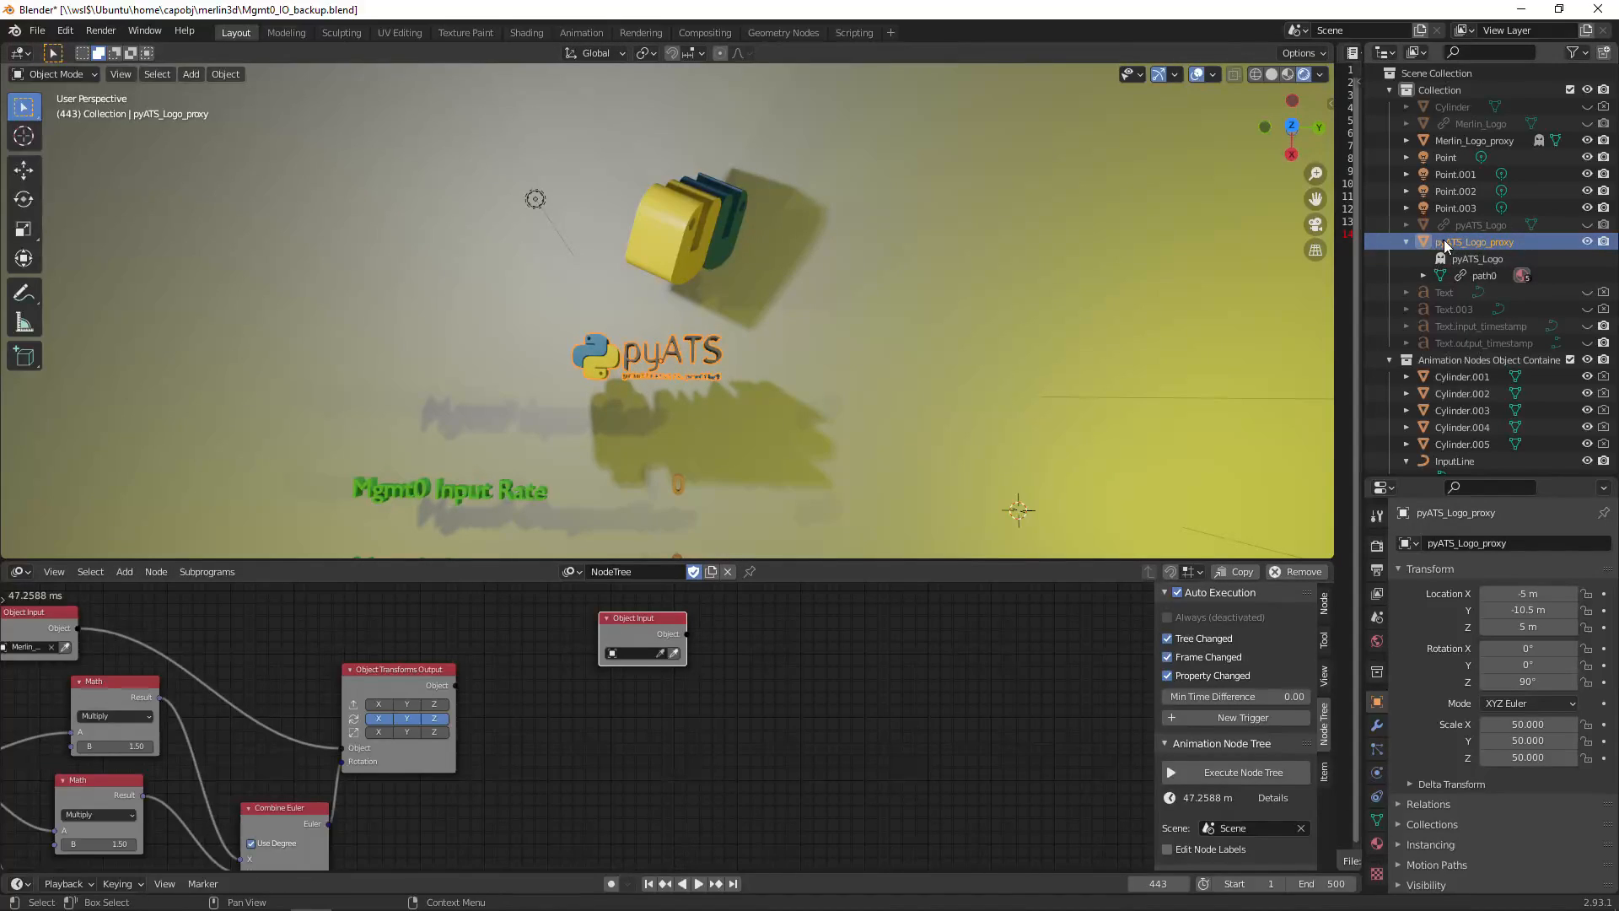
left_click(643, 654)
type("pya")
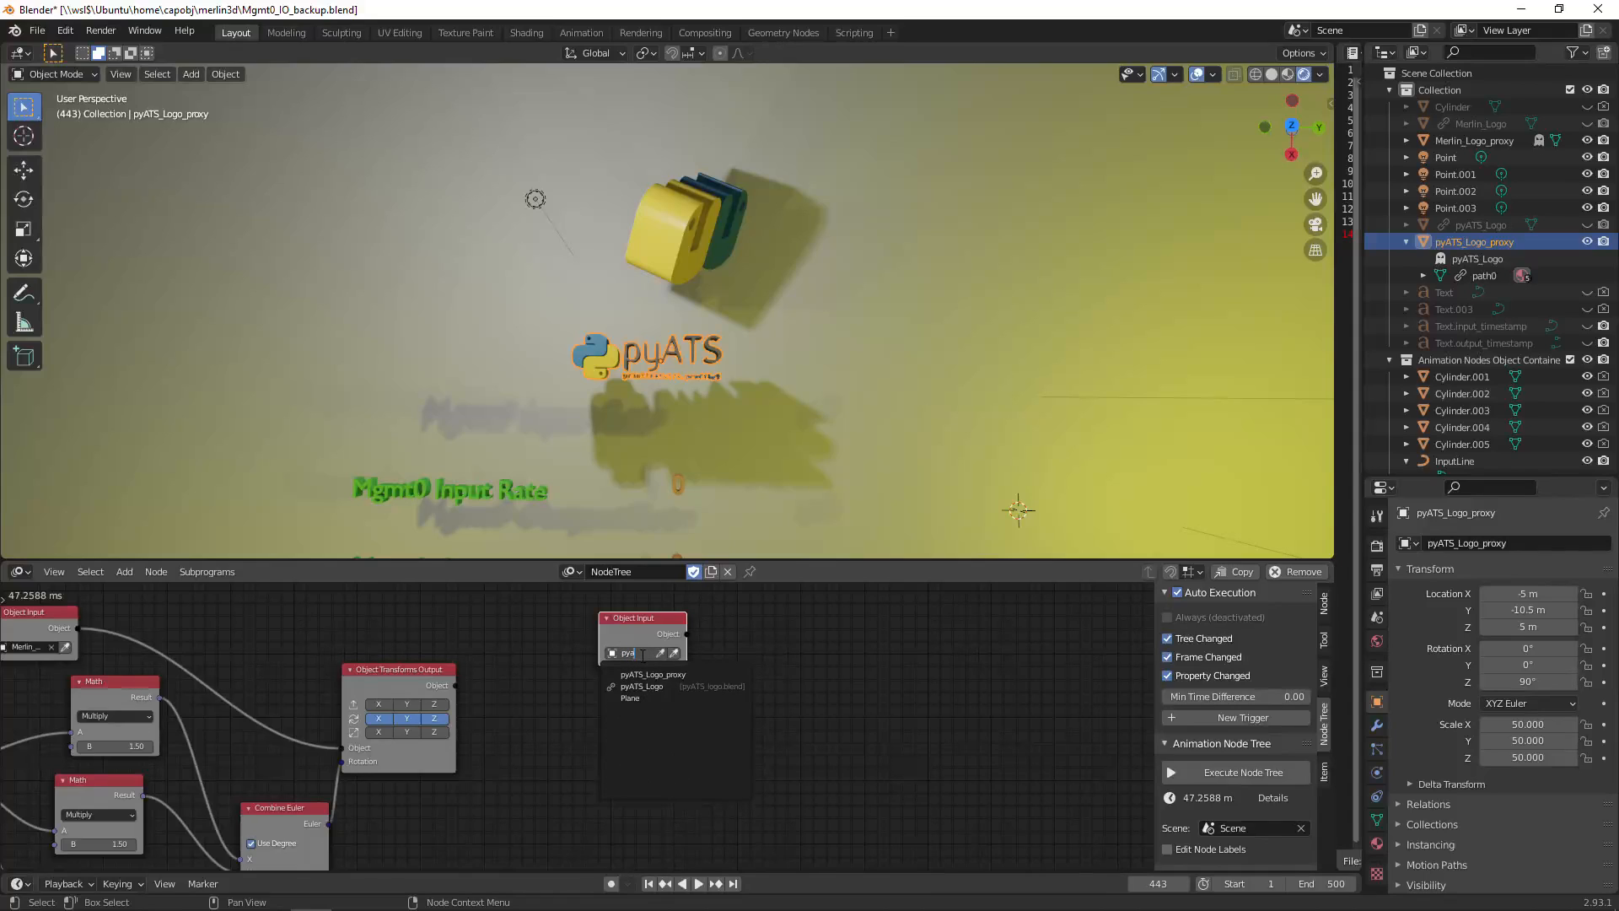
type("t")
left_click(656, 674)
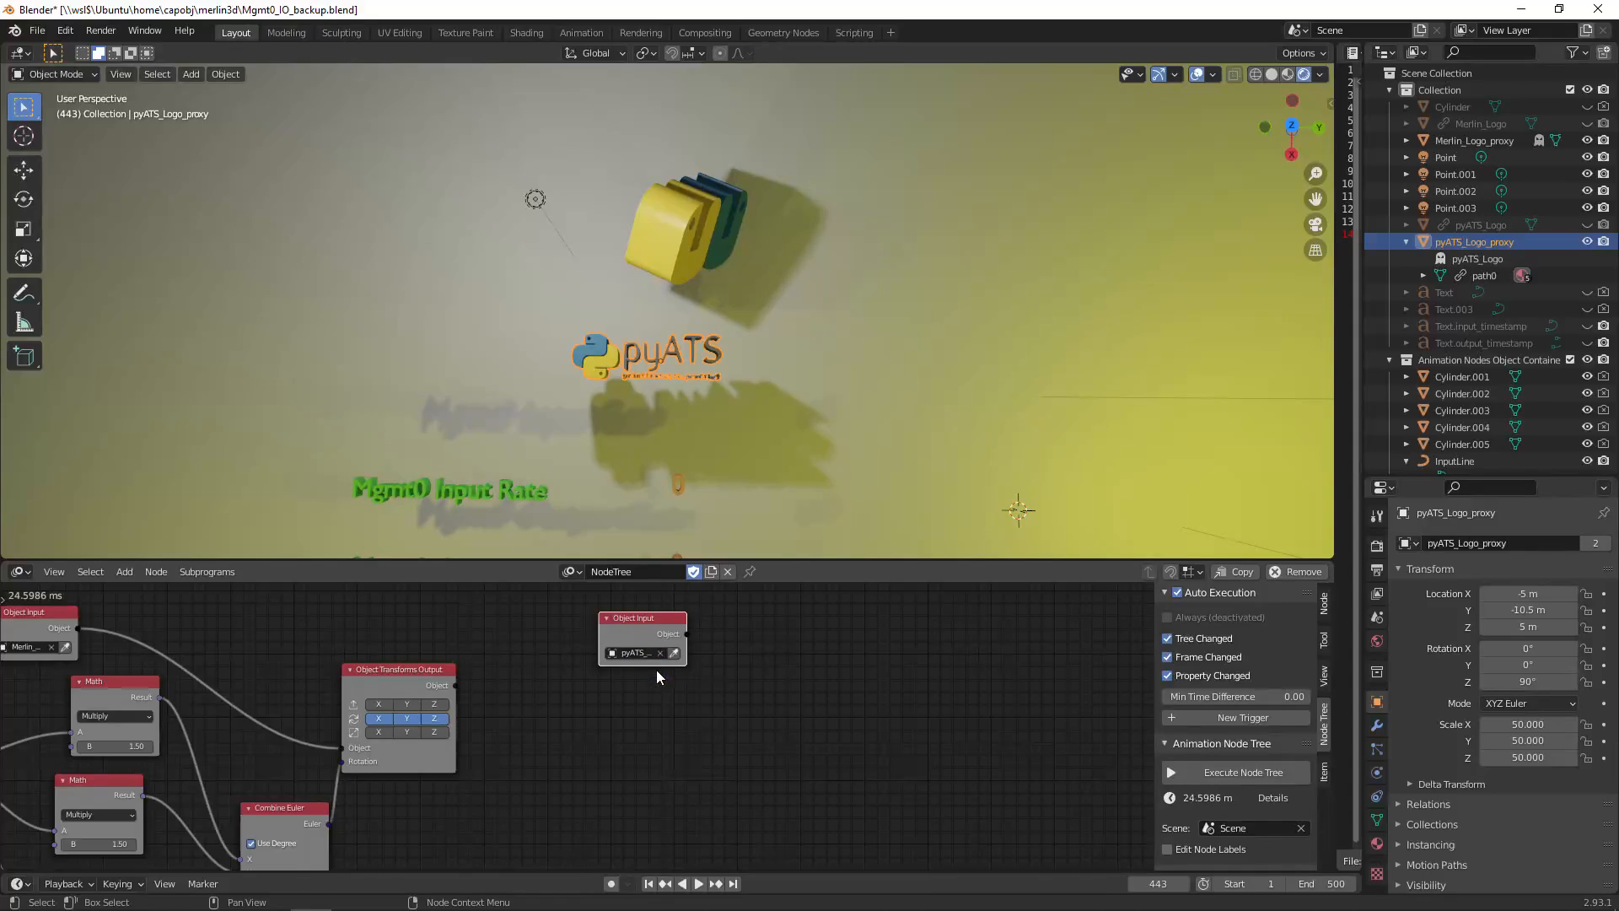
left_click_drag(630, 620, 545, 633)
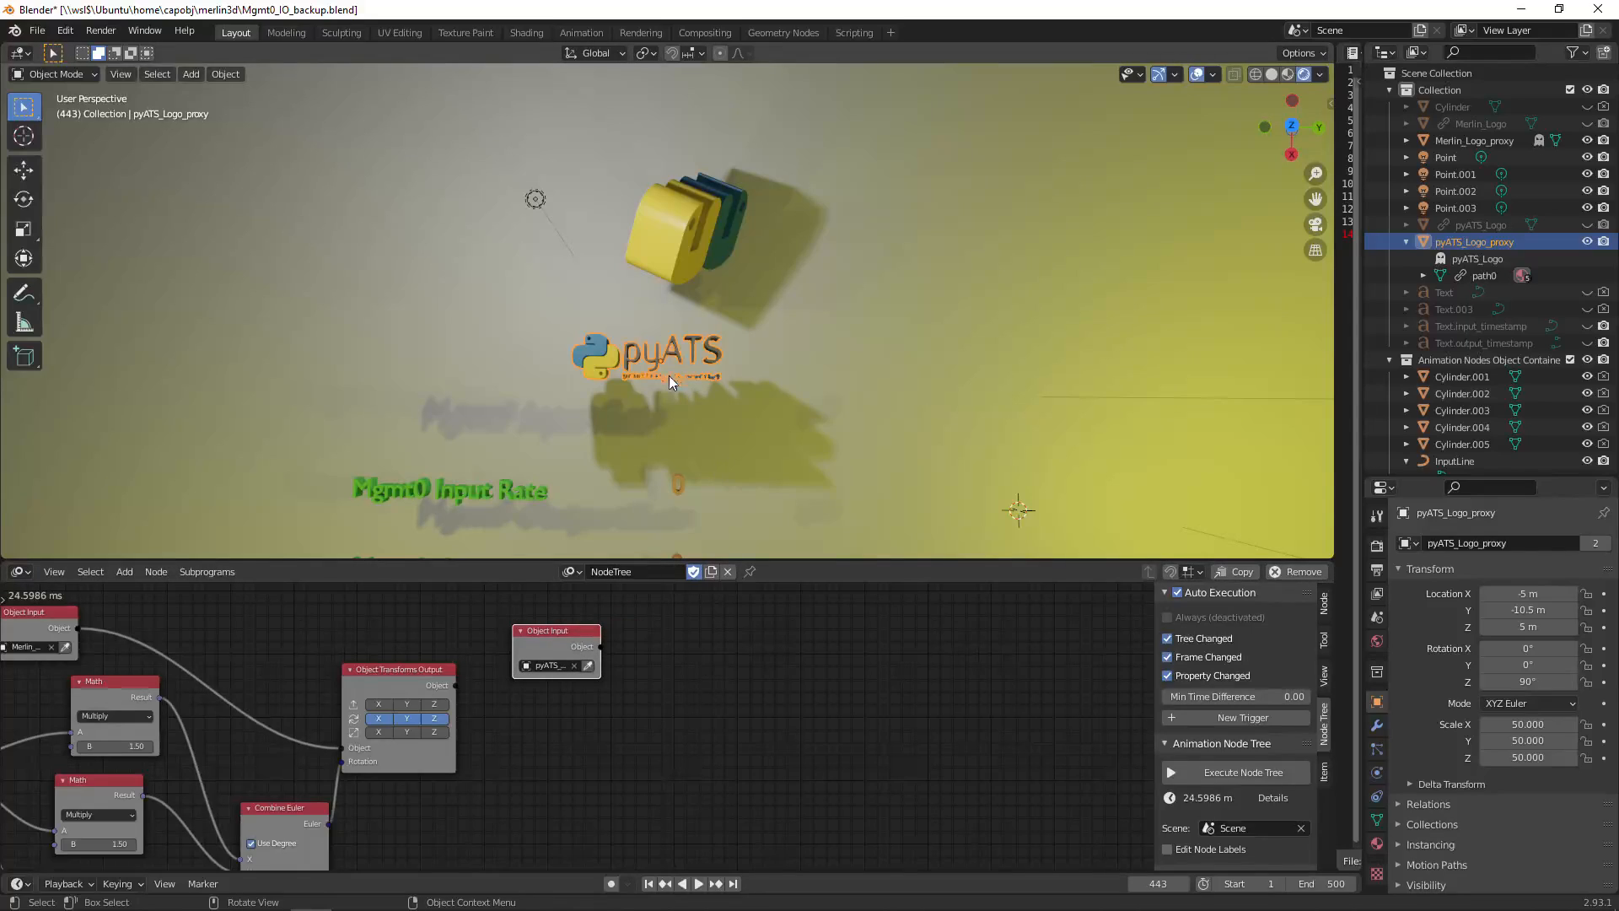
- Add an Object Transforms Output node and place it to the right of the pyATS Object Input node
left_click(661, 356)
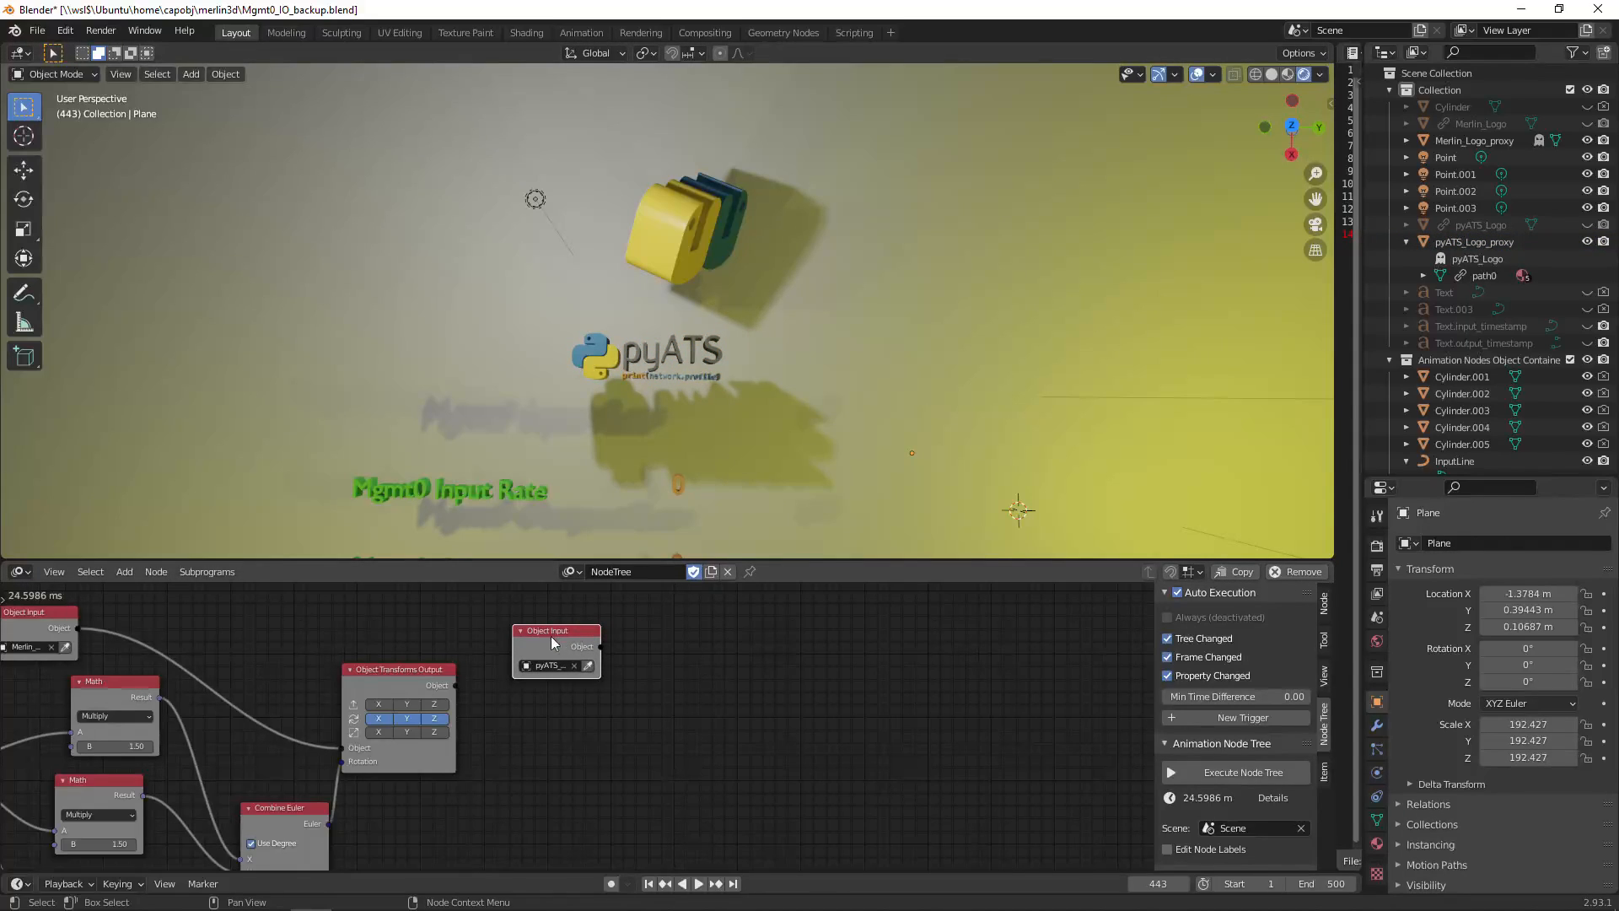
left_click(783, 656)
key("shift+a")
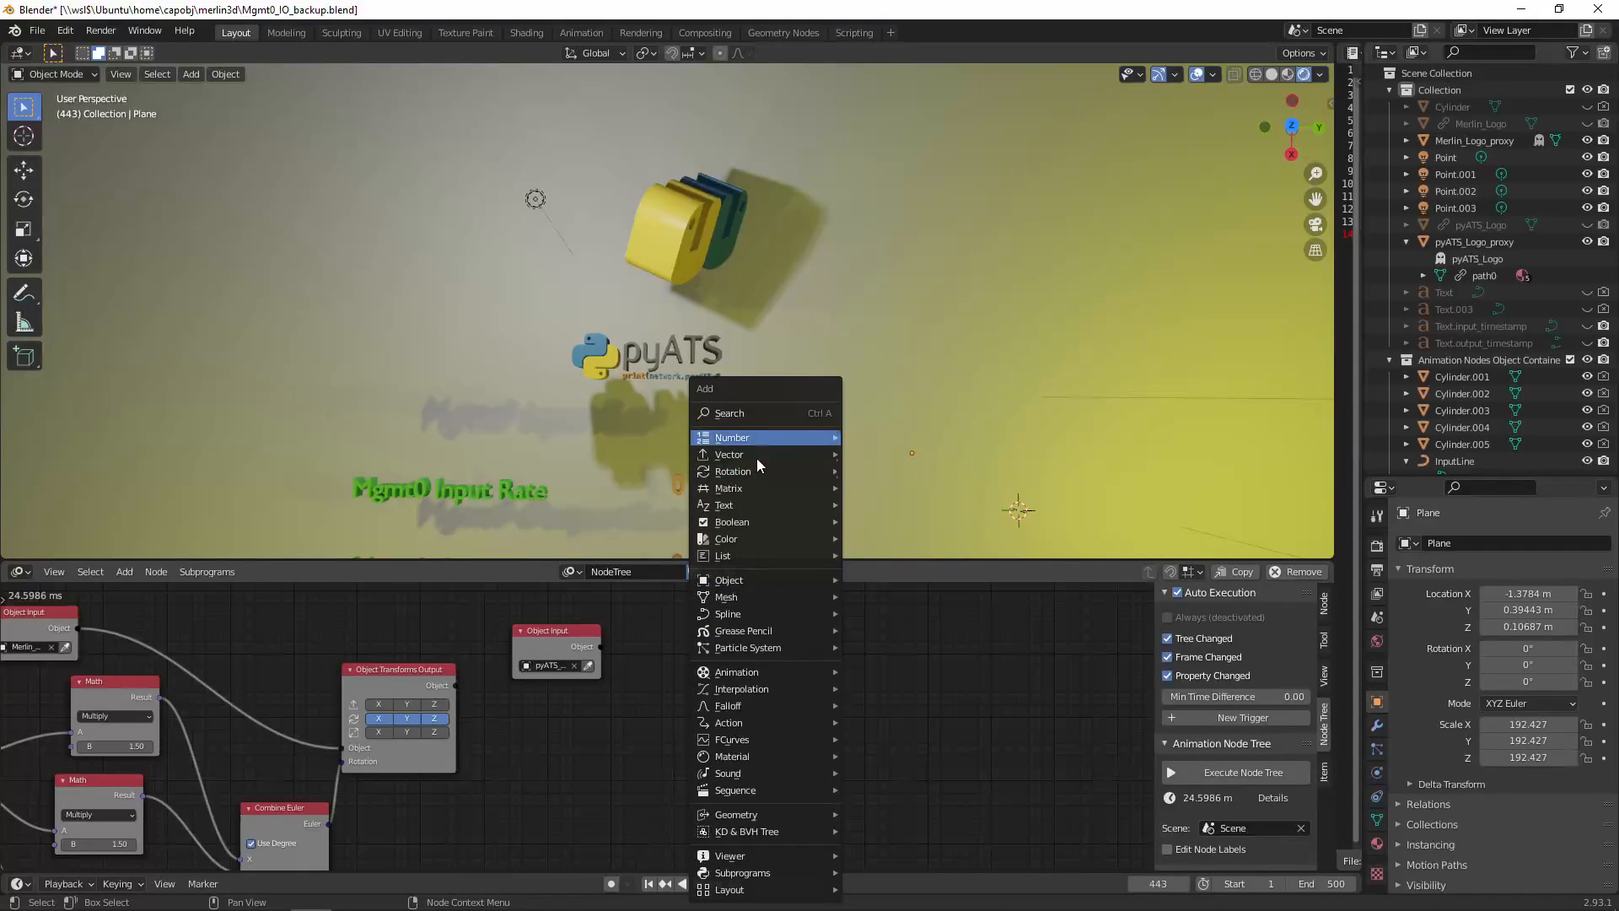
mouse_move(754, 580)
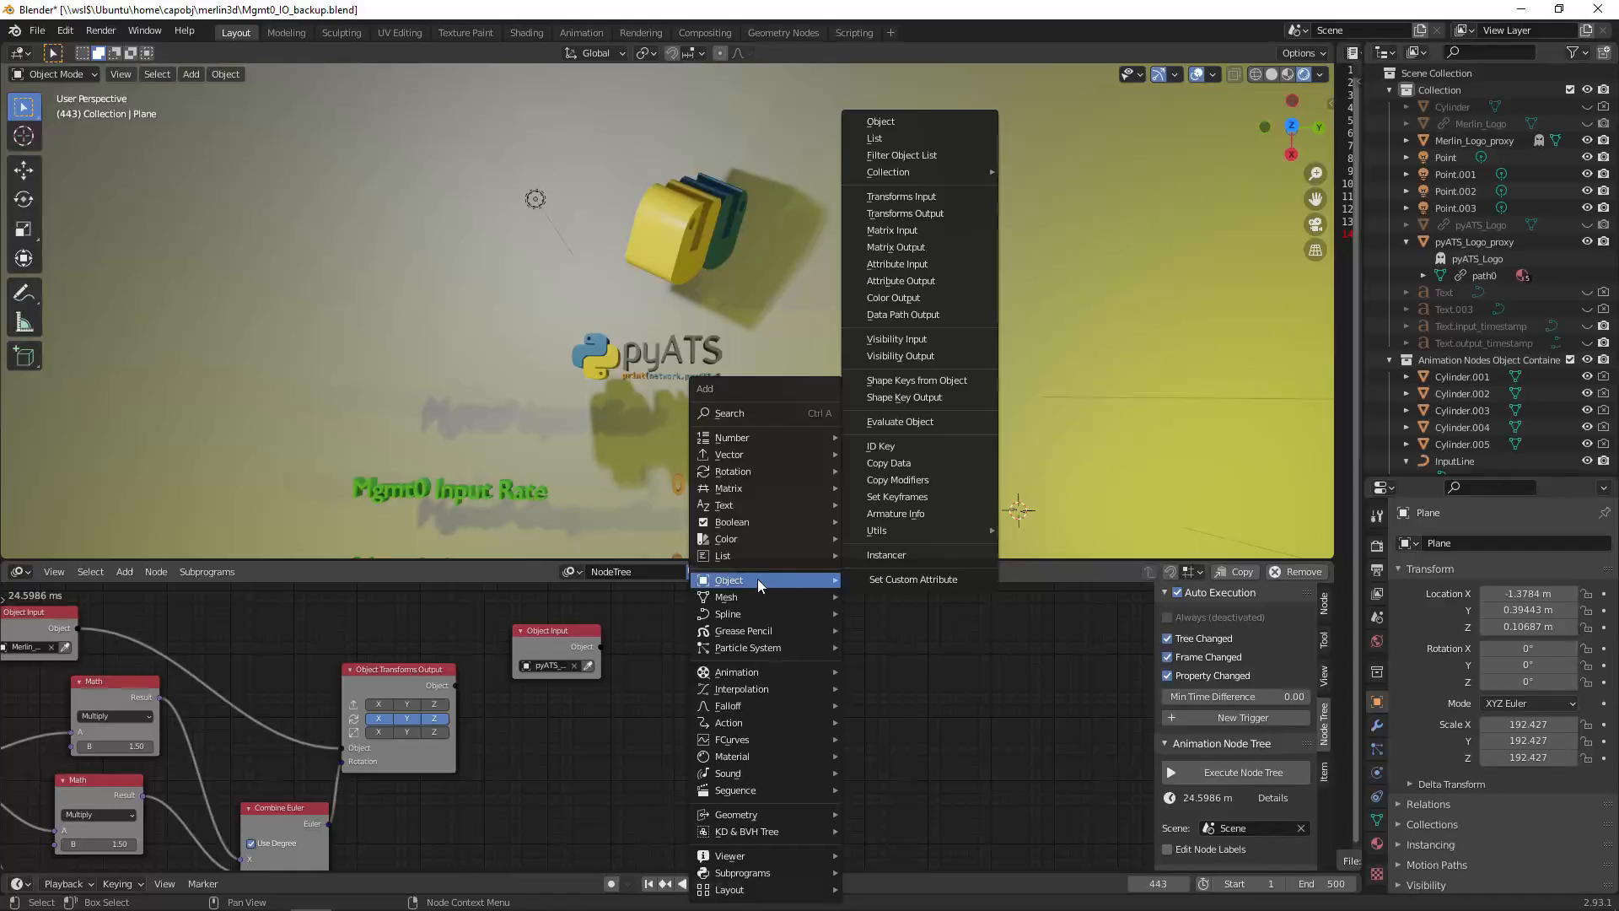
left_click(903, 213)
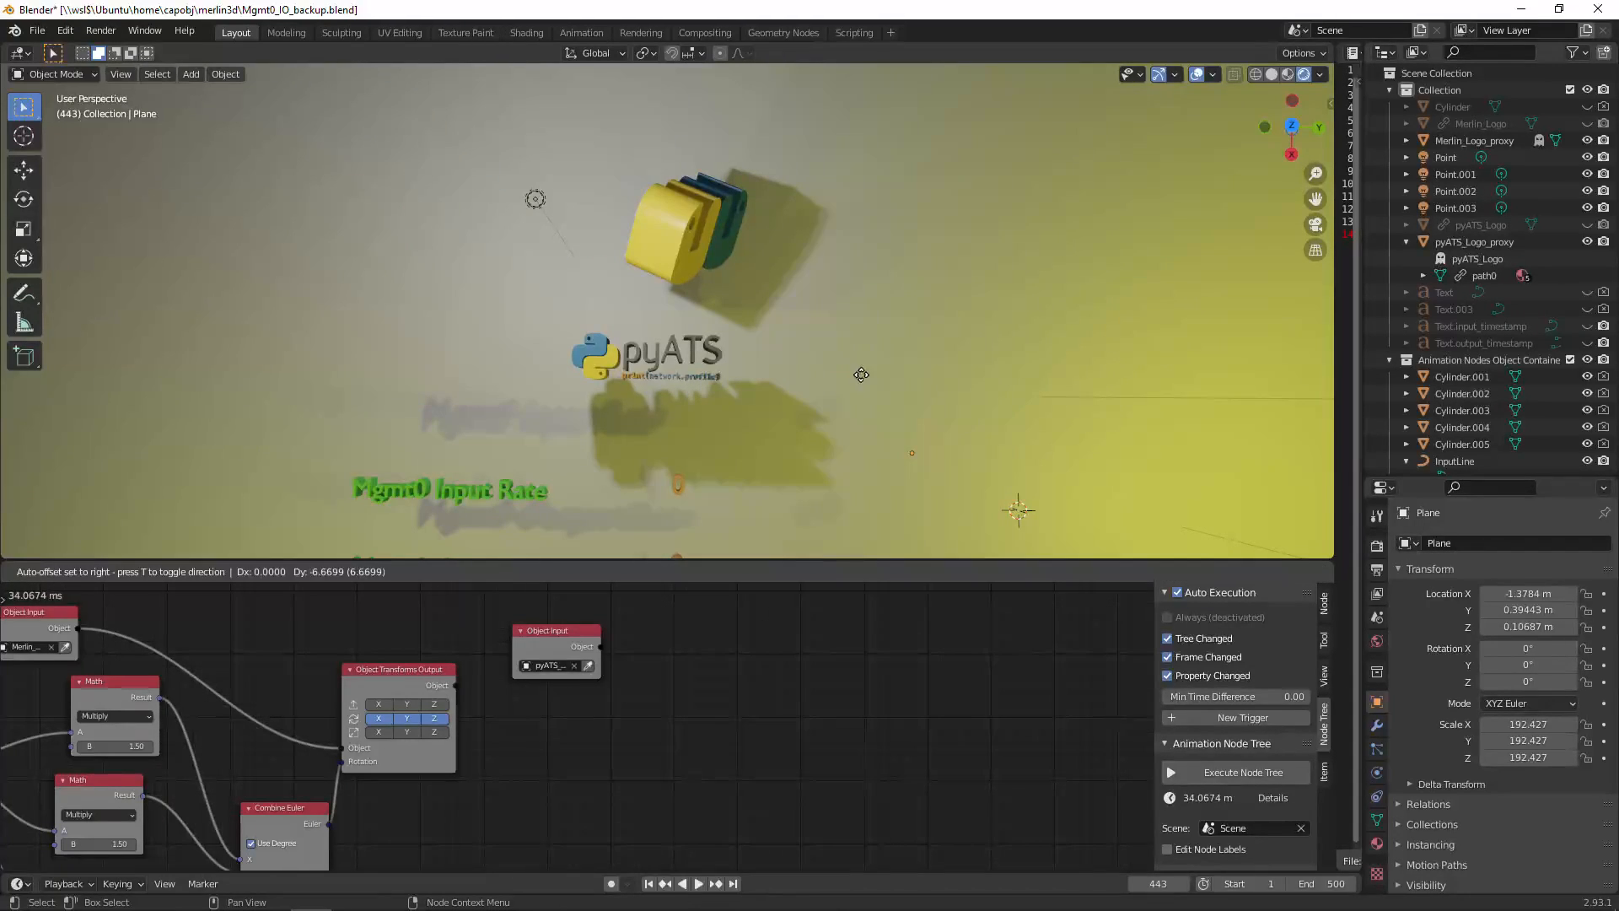
left_click(782, 656)
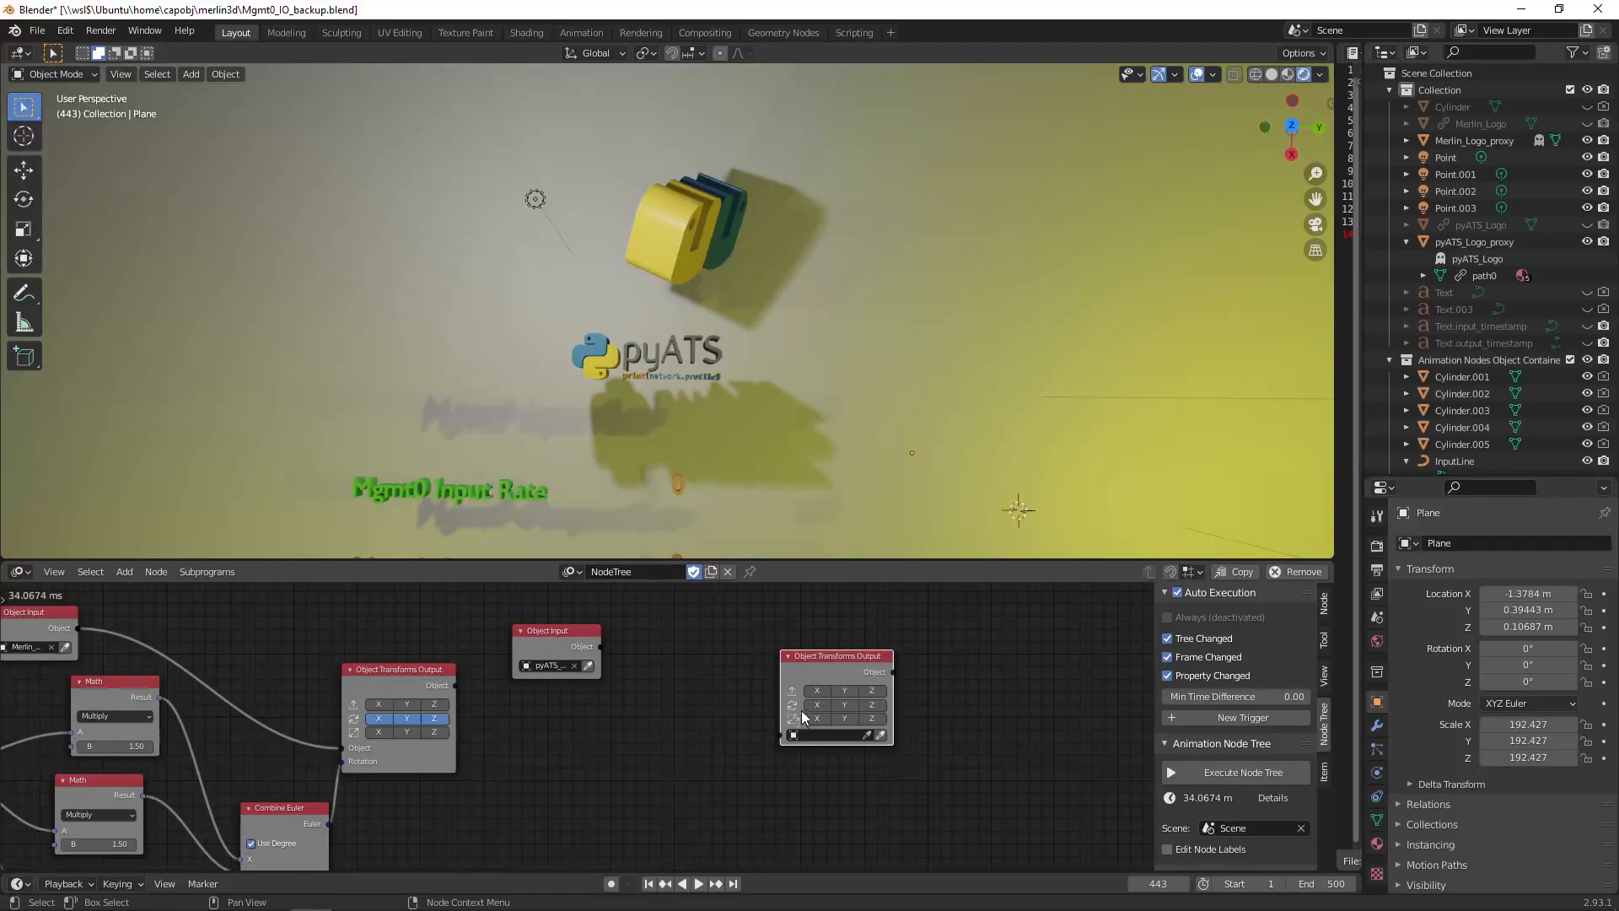
- Enable X, Y and Z rotation on the new Object Transforms Output node and link the pyATS Object Input to its Object socket
left_click_drag(810, 711, 872, 711)
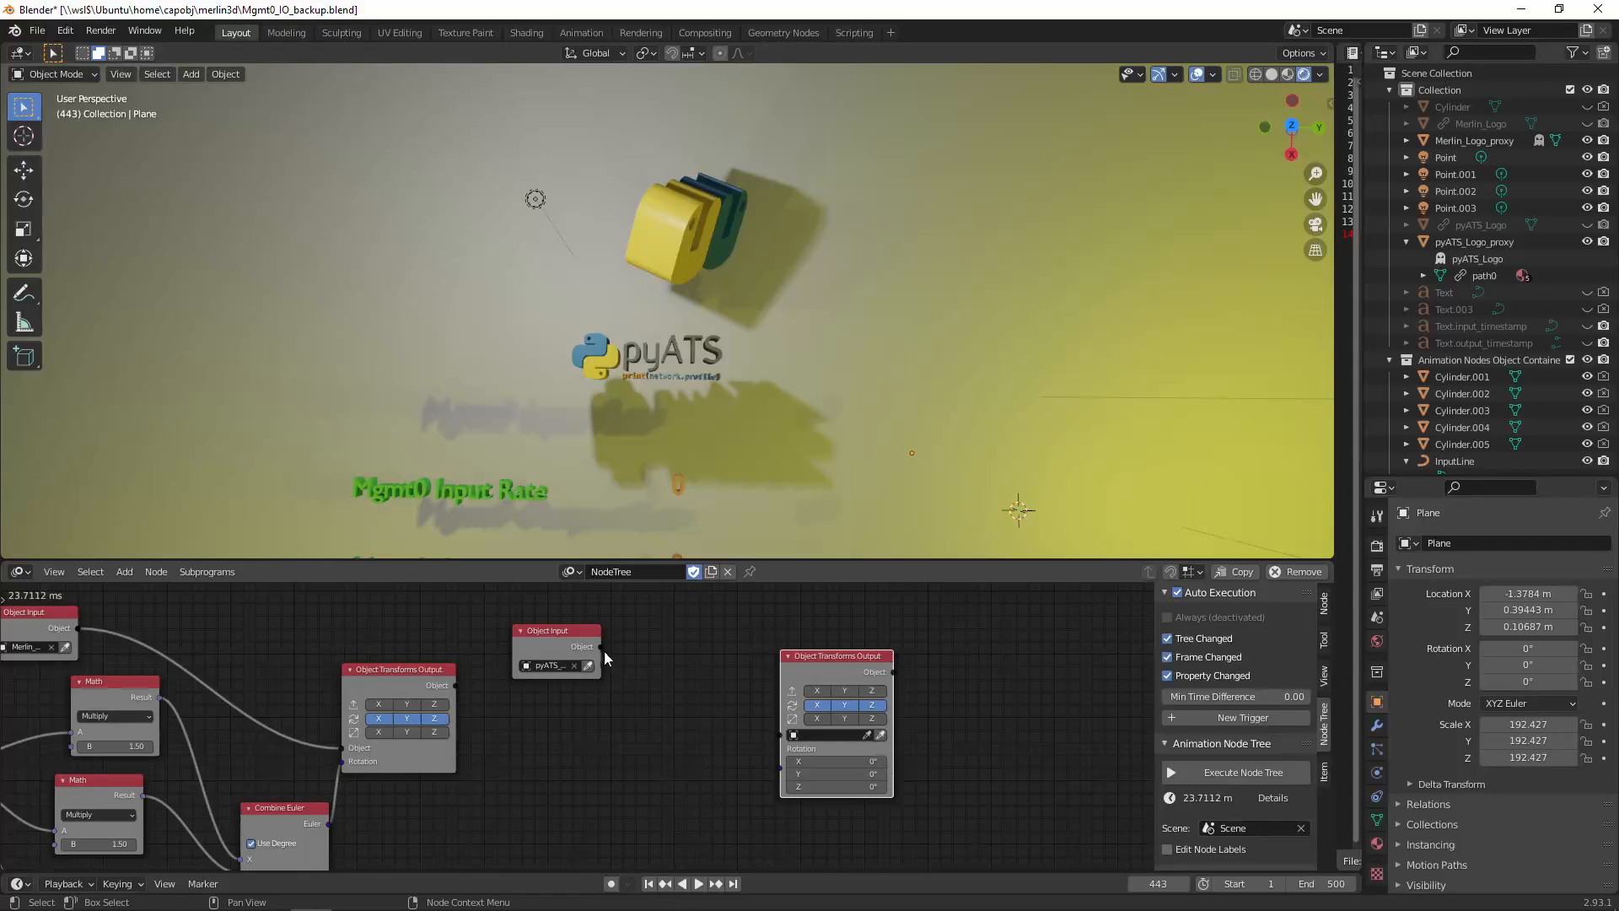
left_click_drag(601, 646, 777, 735)
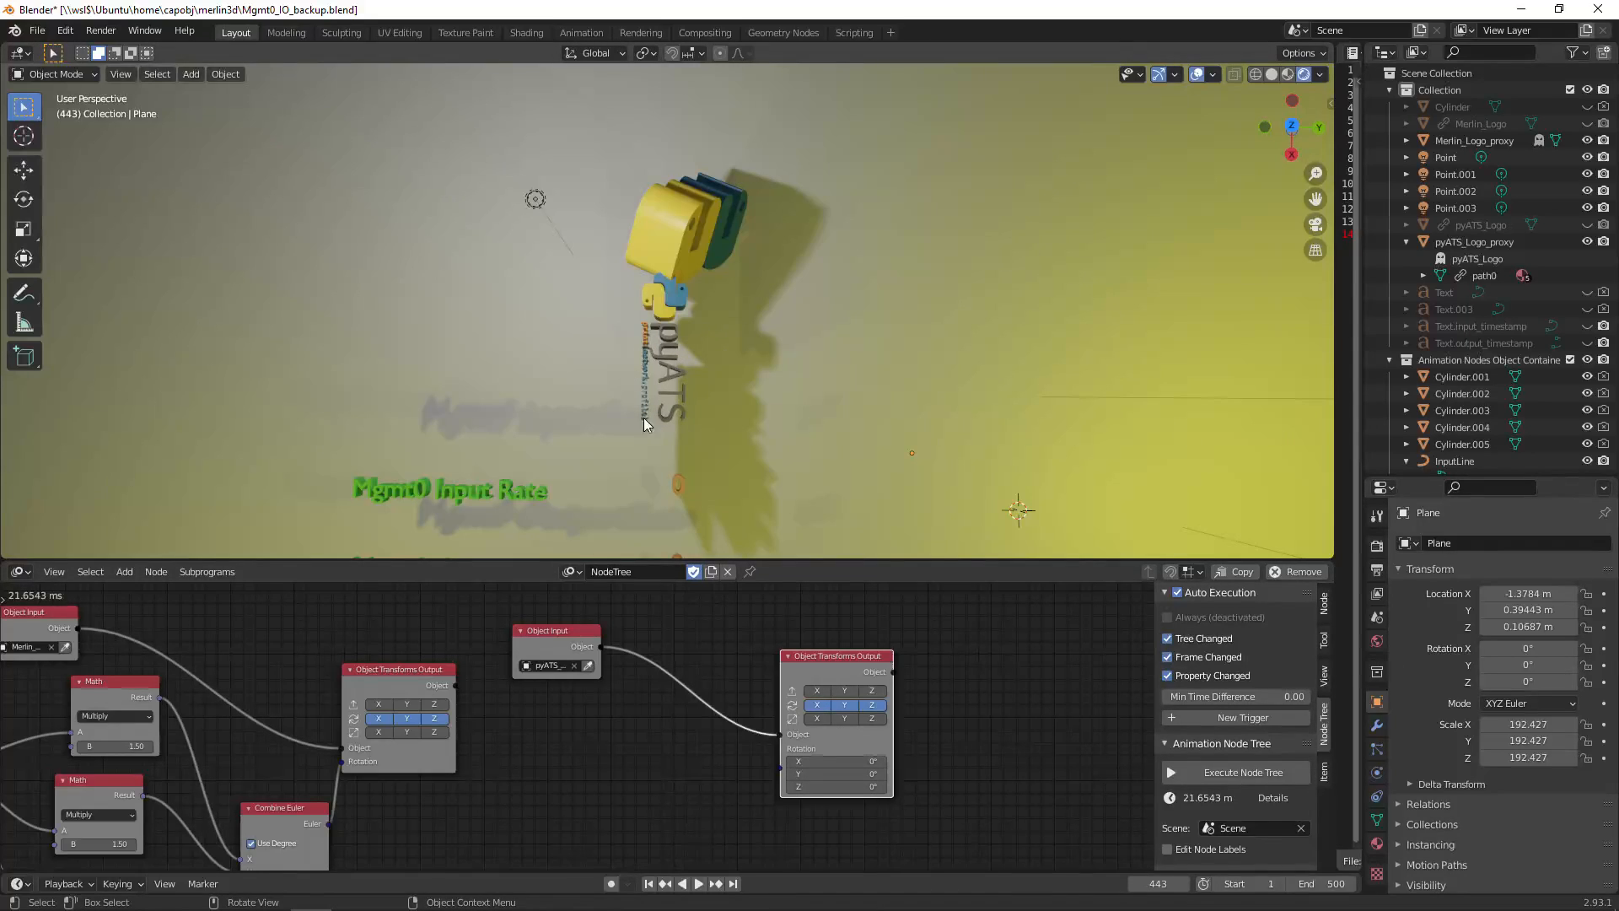
- Set the pyATS logo's Z rotation to 90°
left_click(658, 356)
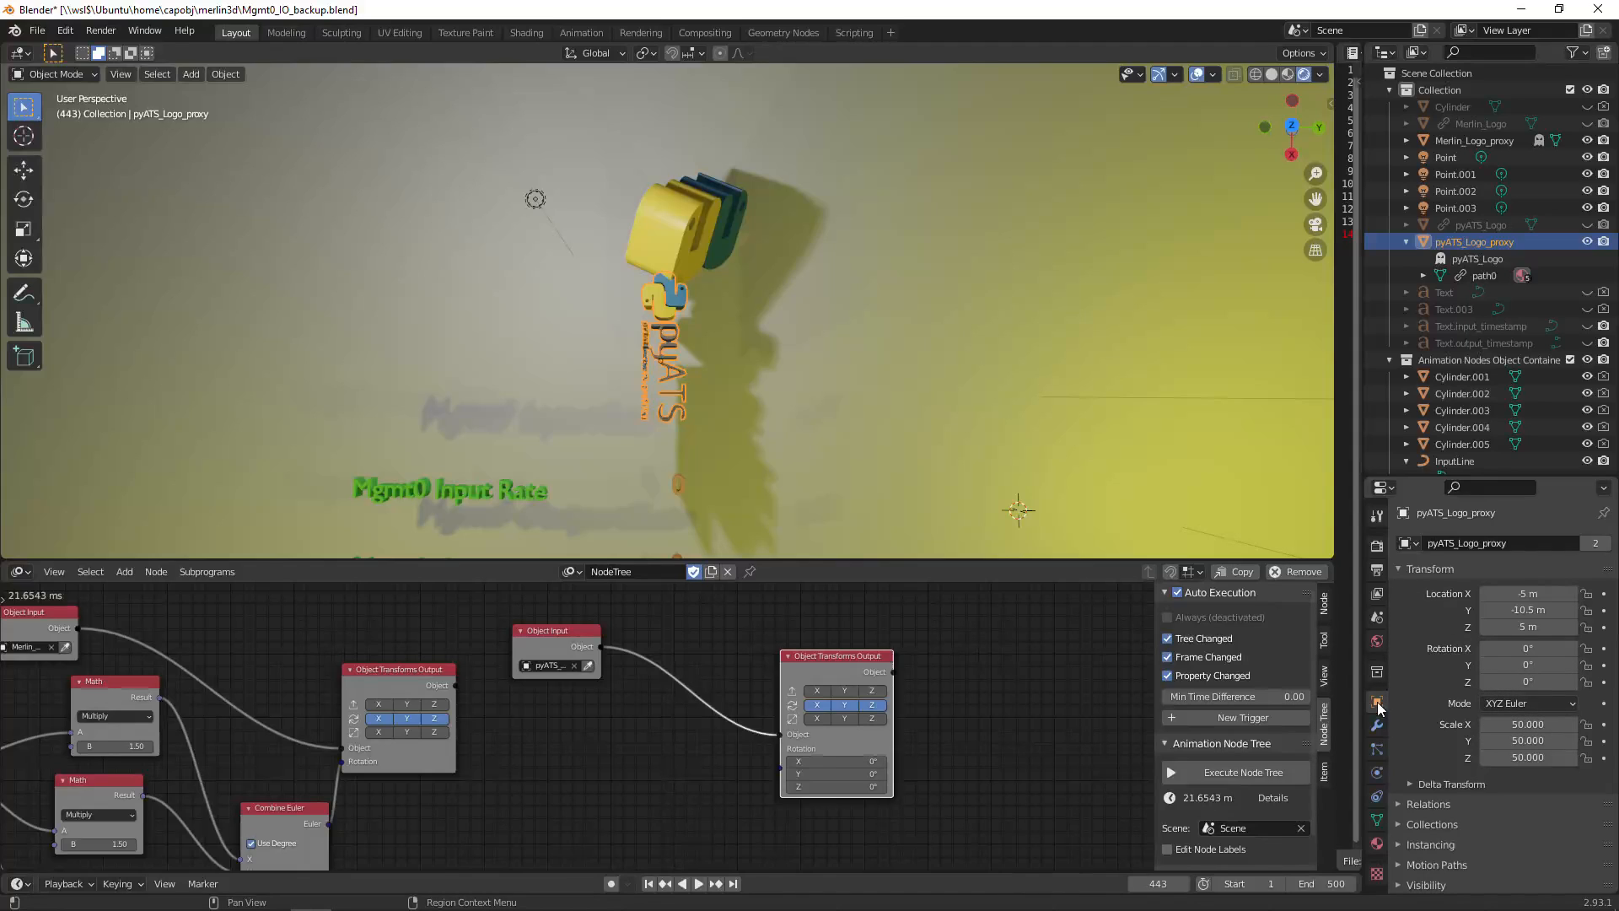
left_click(1536, 682)
type("90")
key("Return")
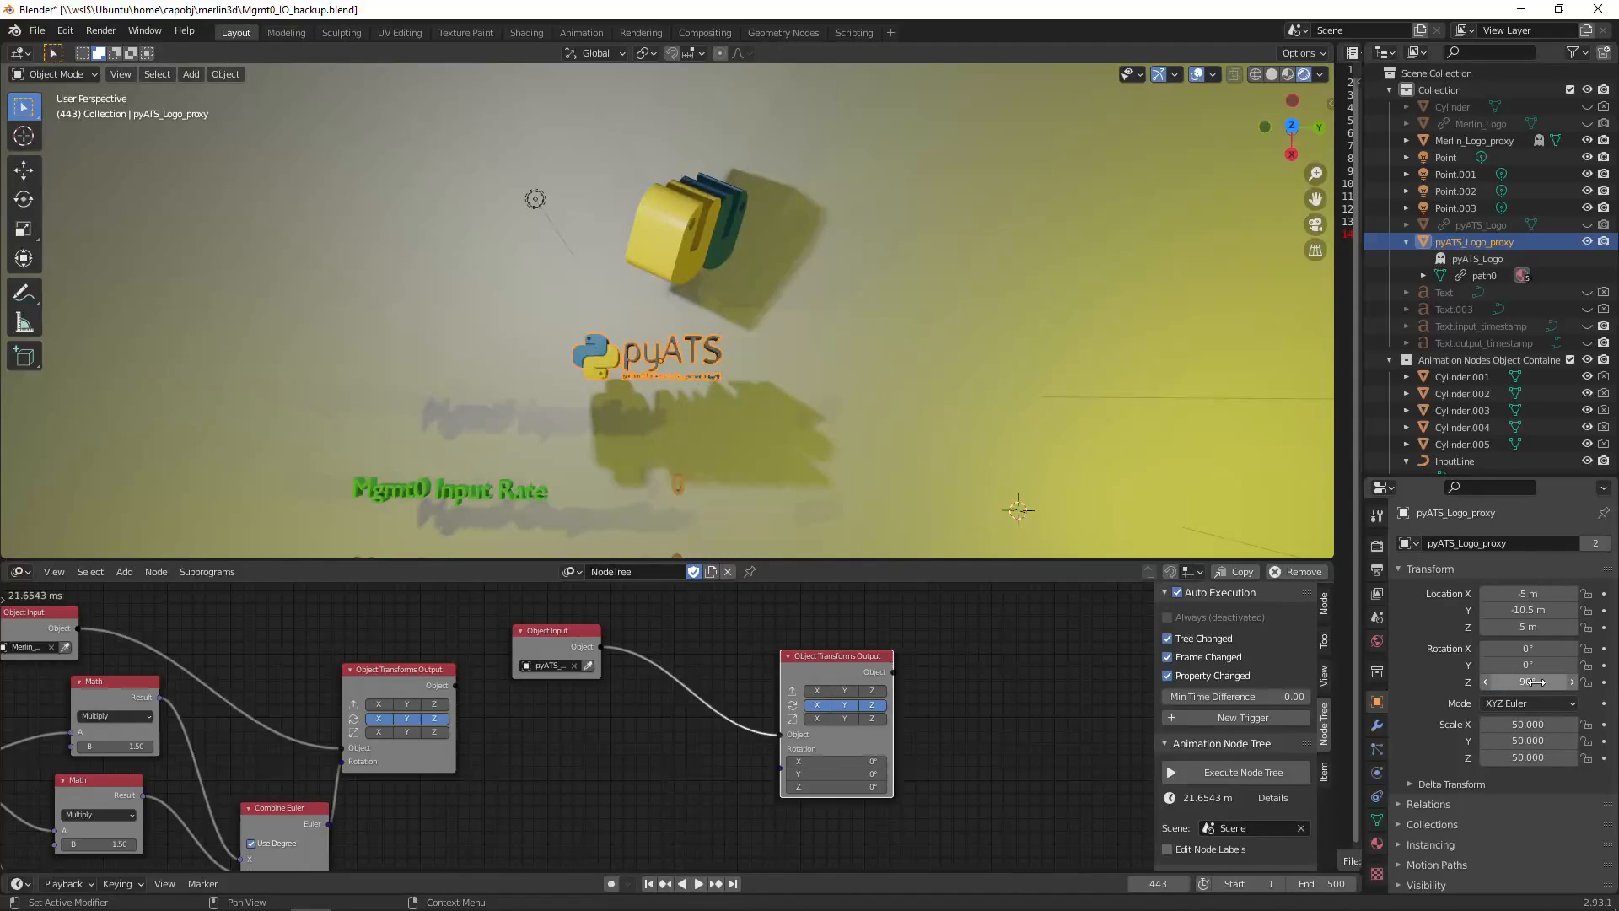
- Set the Merlin logo's rotation to X 0°, Y 0° and Z 90°
left_click(691, 256)
left_click(1529, 647)
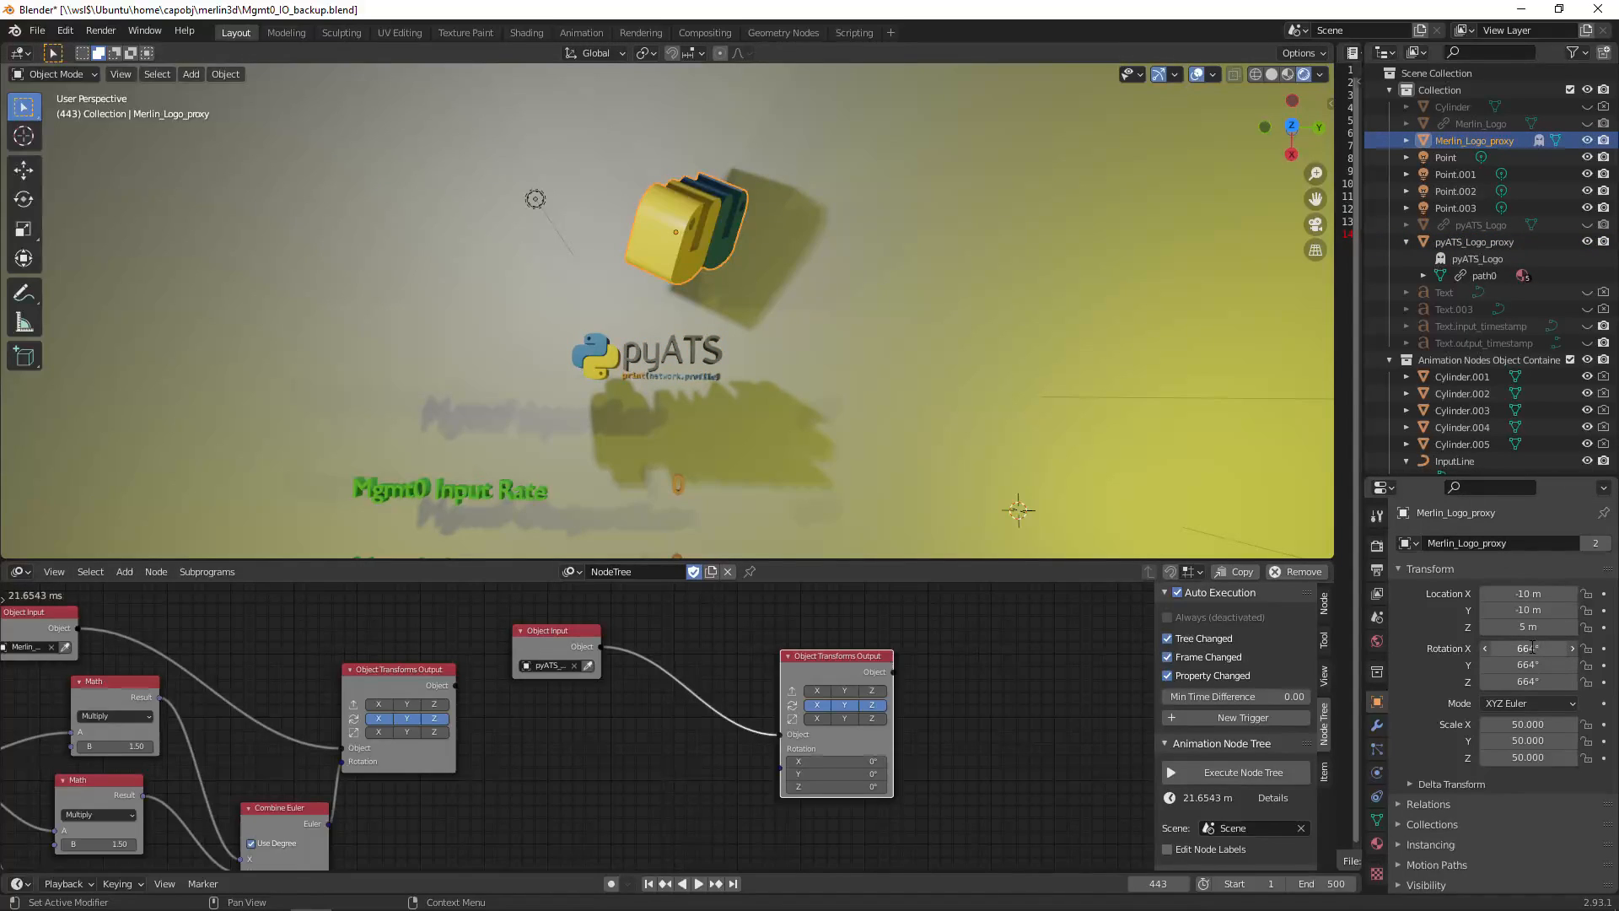
type("00")
key("Return")
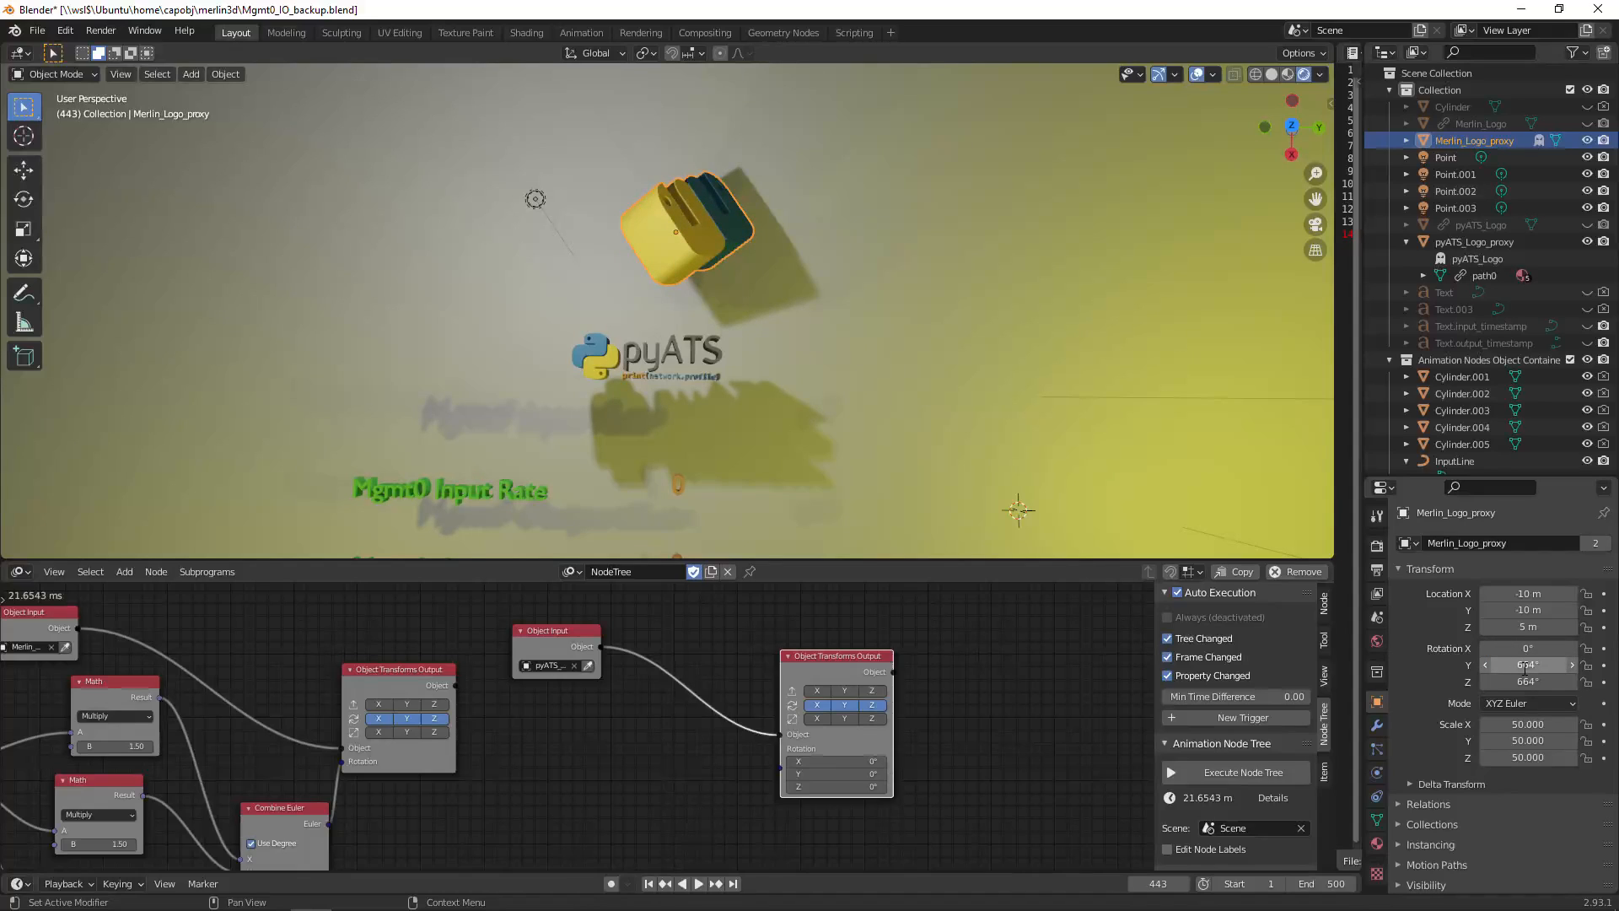
left_click(1523, 666)
type("0")
key("Return")
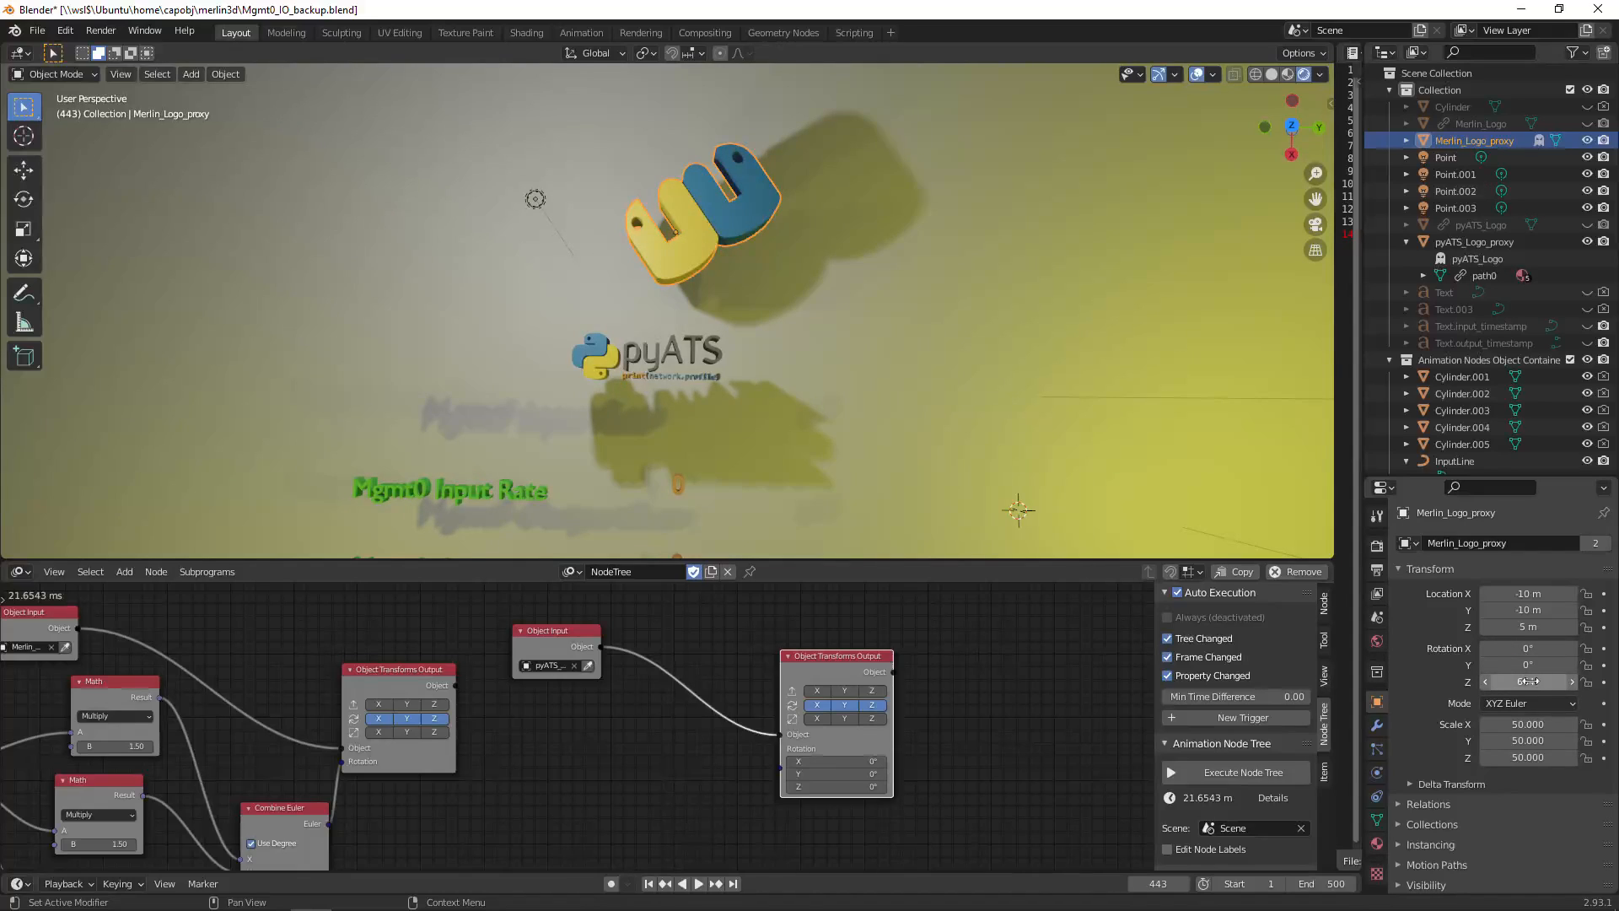
left_click(1531, 681)
type("90")
key("Return")
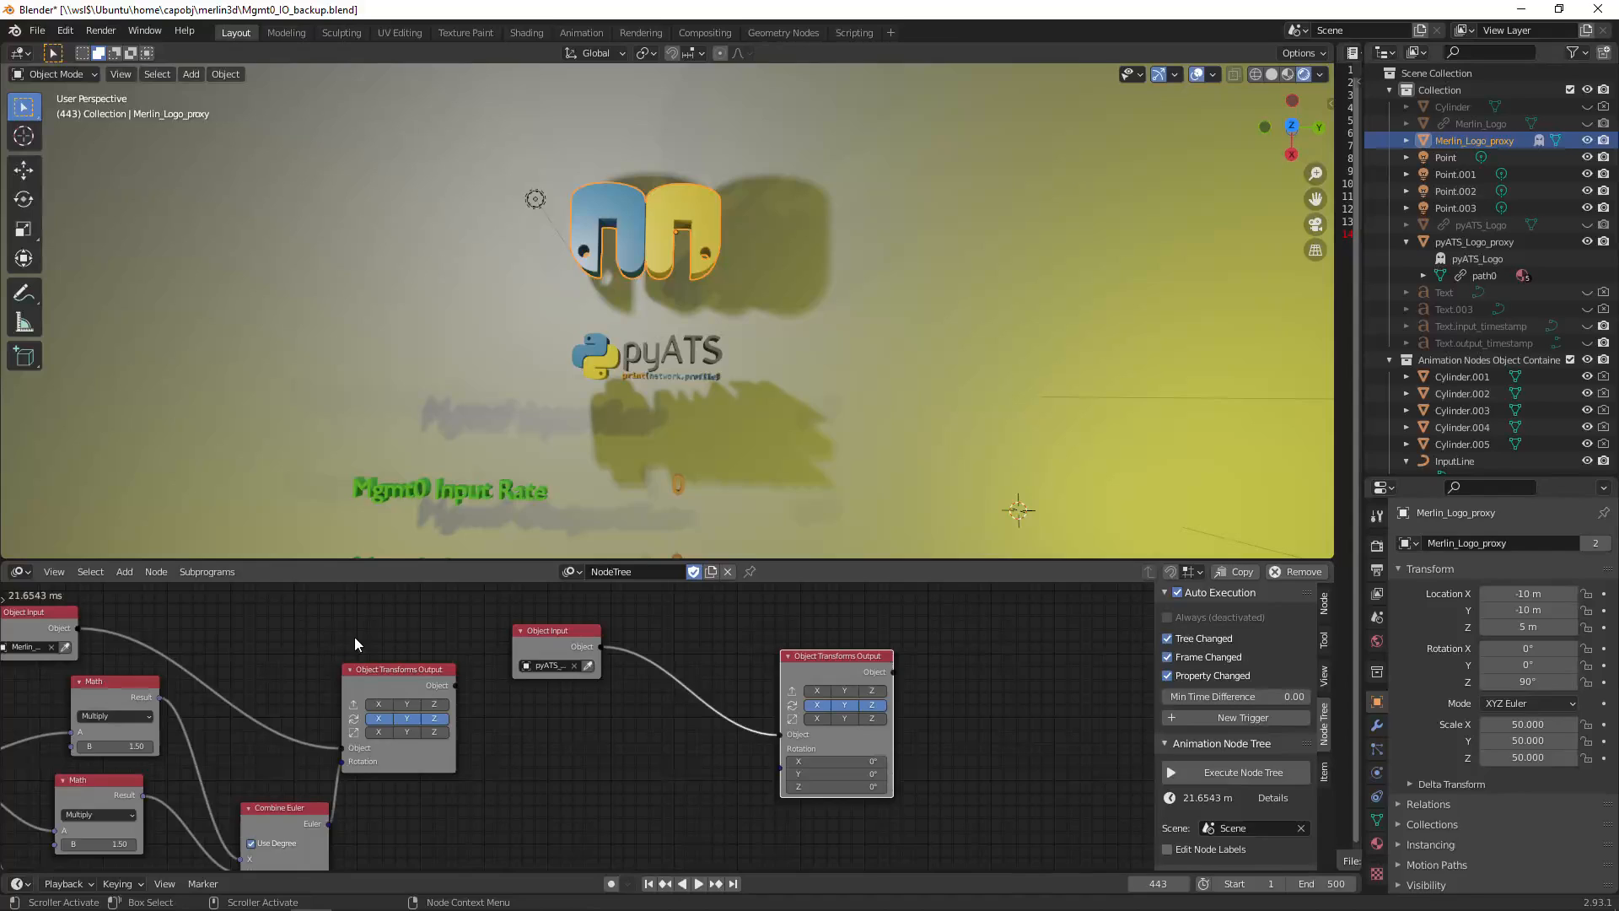
- Jump to the first frame of the timeline and set the Merlin logo's rotation there to X 0°, Y 0°, Z 90°
left_click(649, 883)
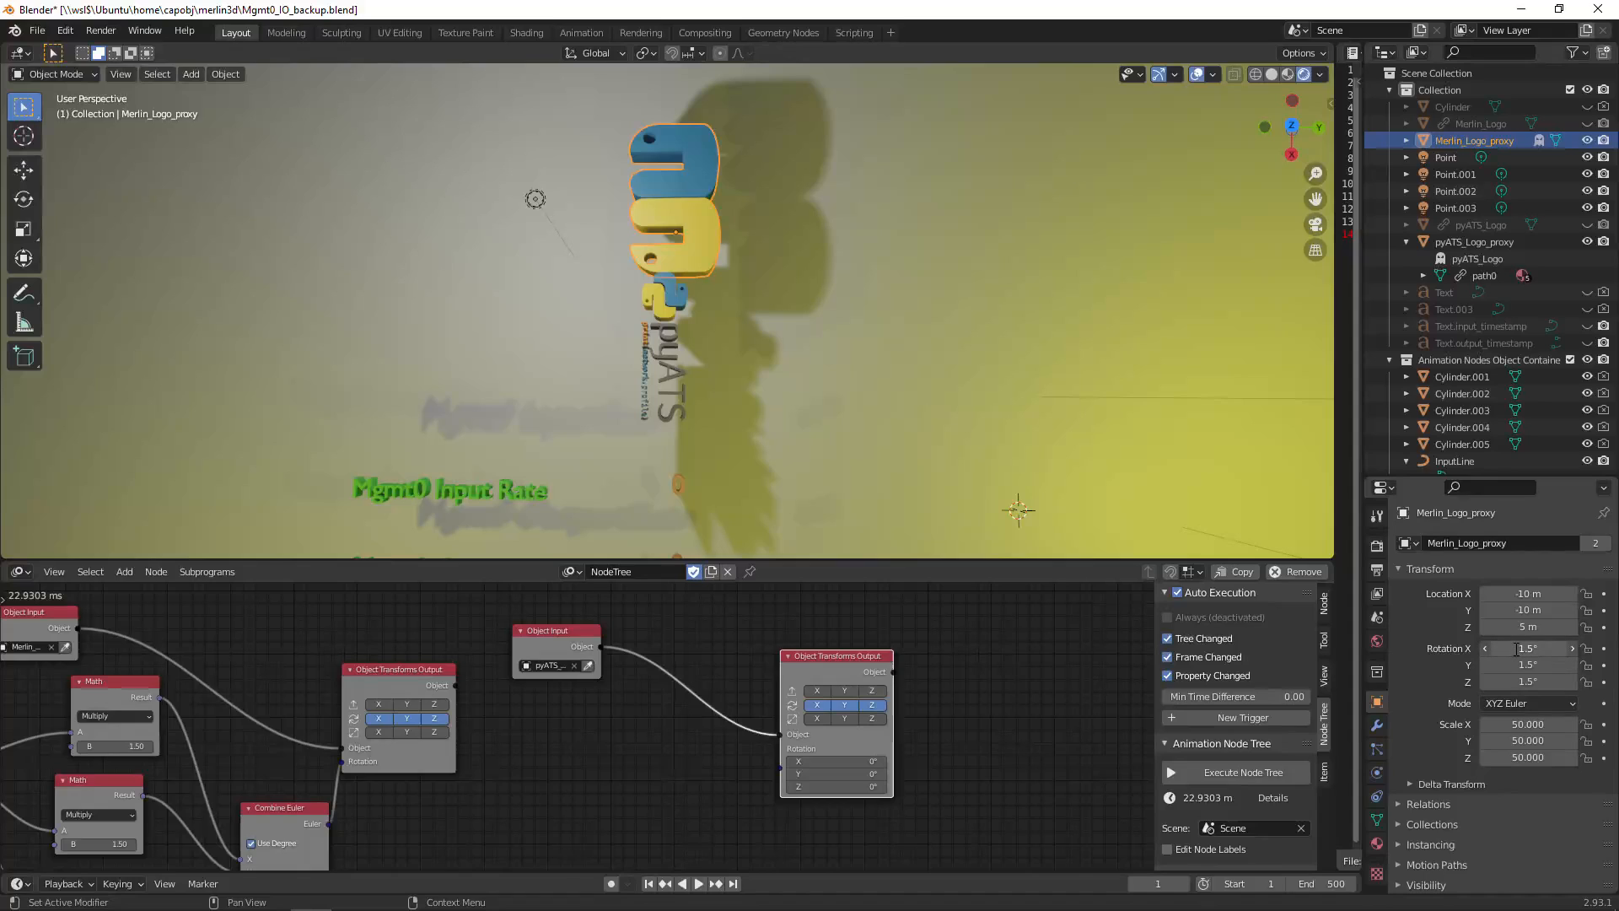
left_click(1516, 648)
type("0")
key("Return")
left_click(1522, 665)
type("0")
key("Return")
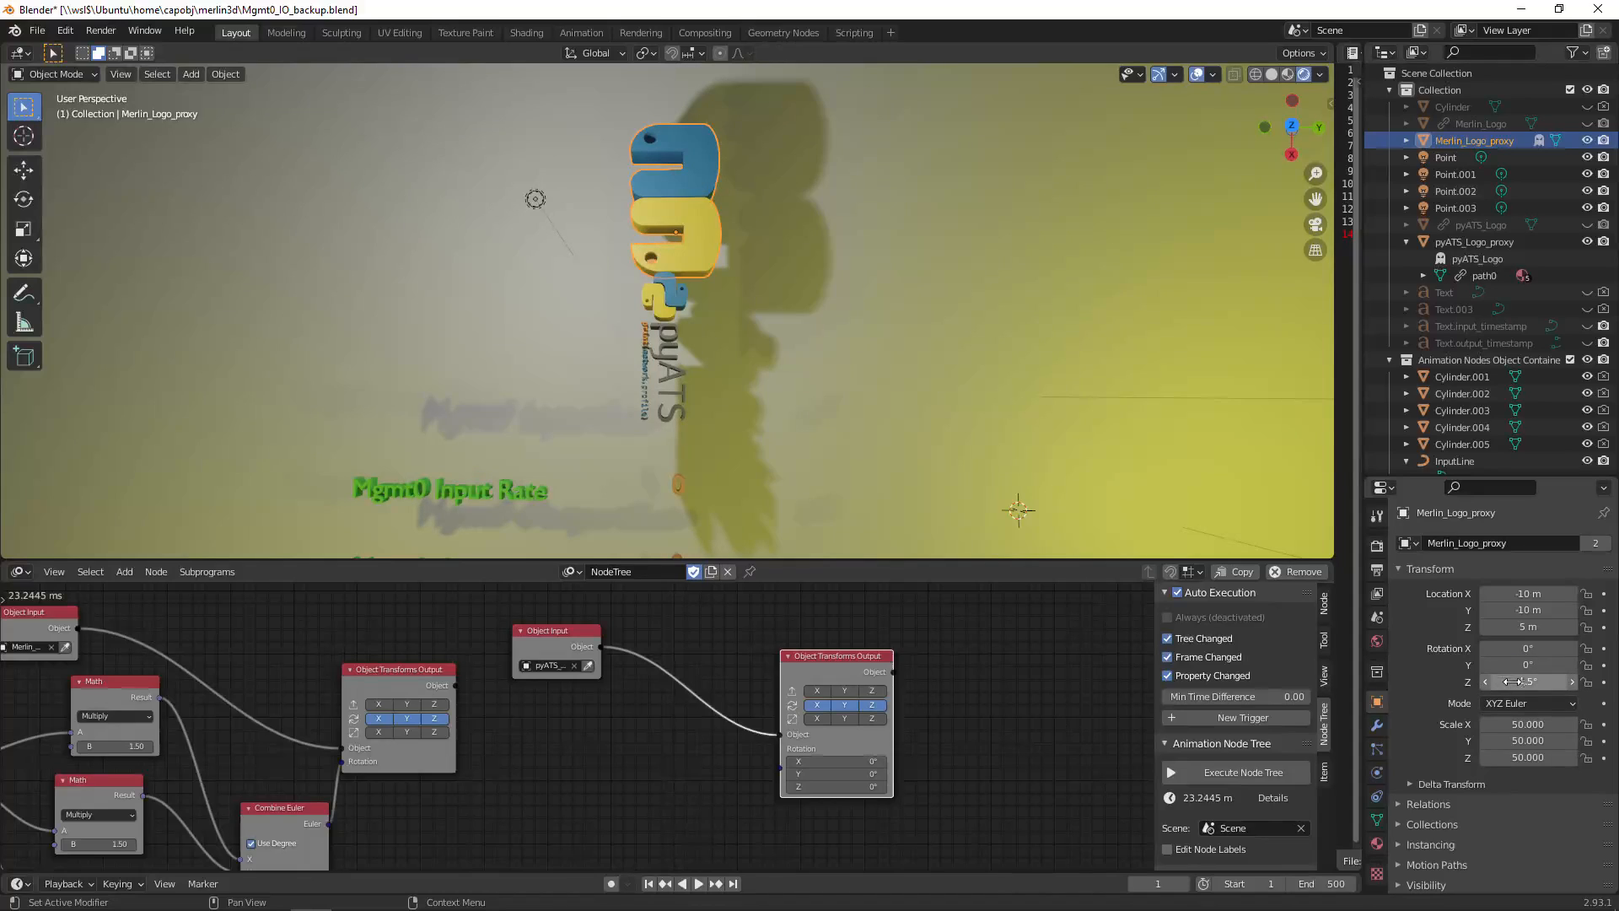
left_click(1522, 681)
type("90")
key("Return")
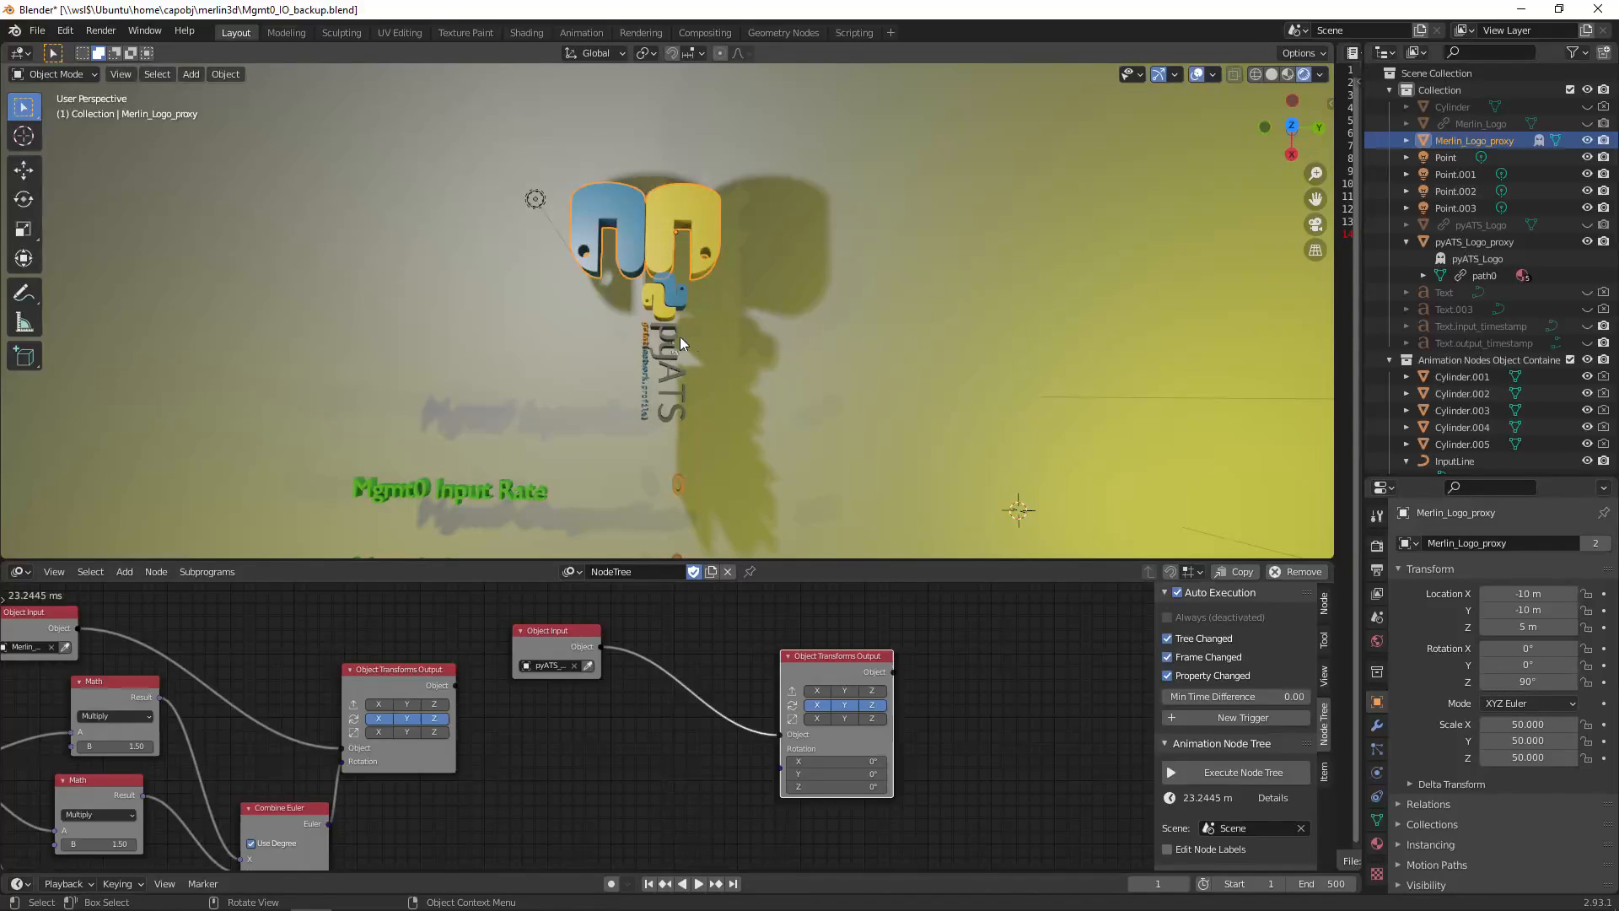
- Set the pyATS logo's Z rotation to 90° at the first frame
left_click(681, 343)
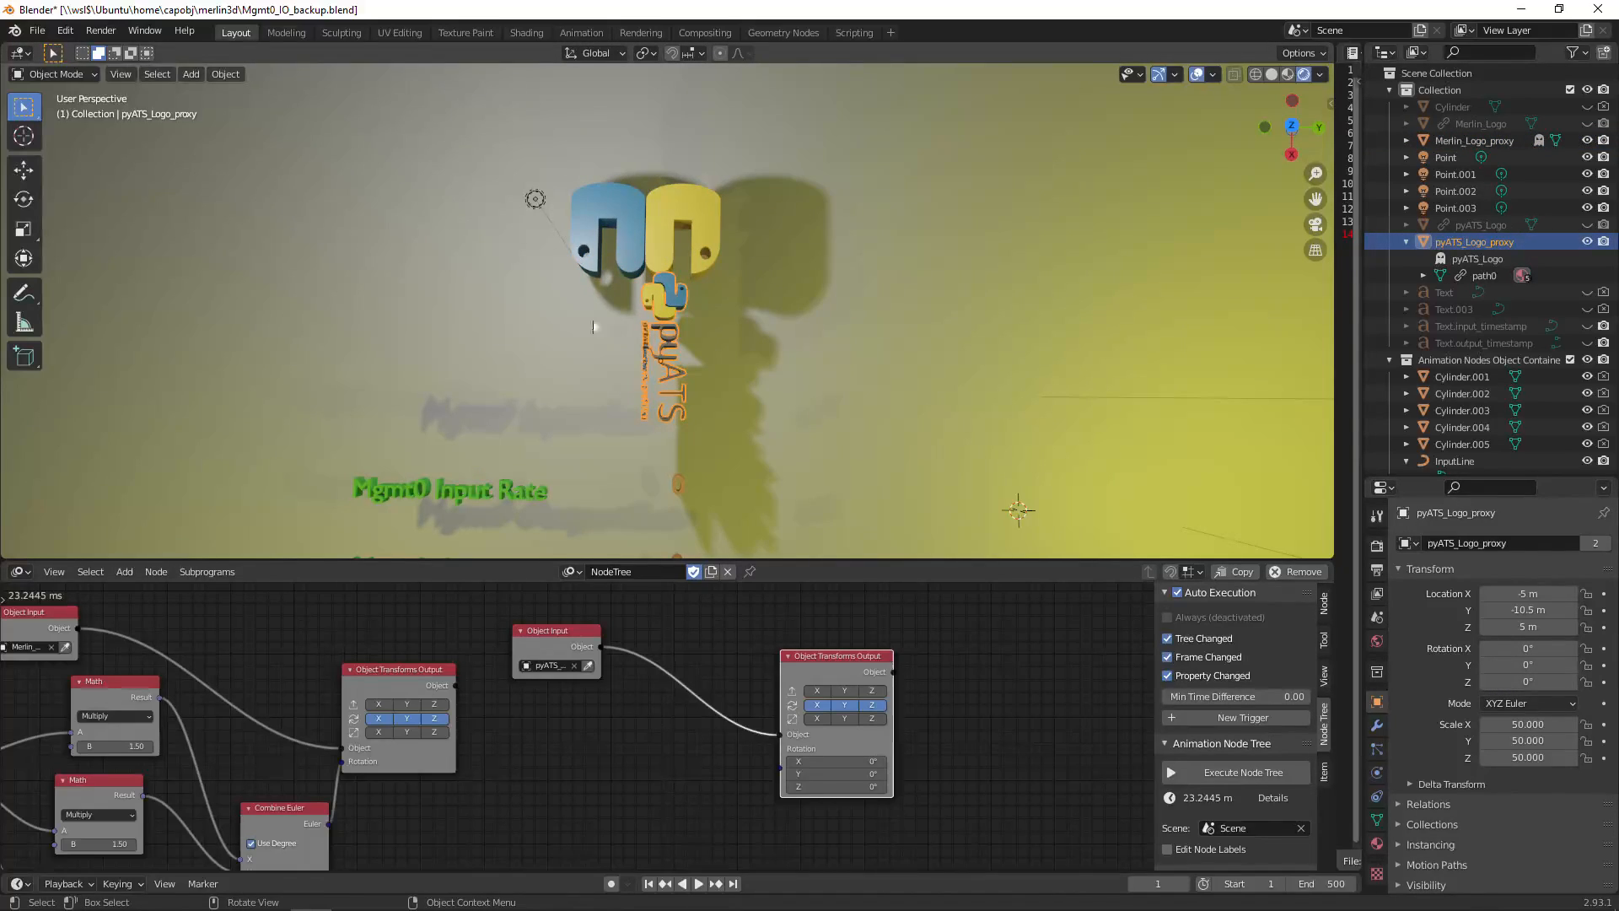
left_click(1513, 682)
type("9")
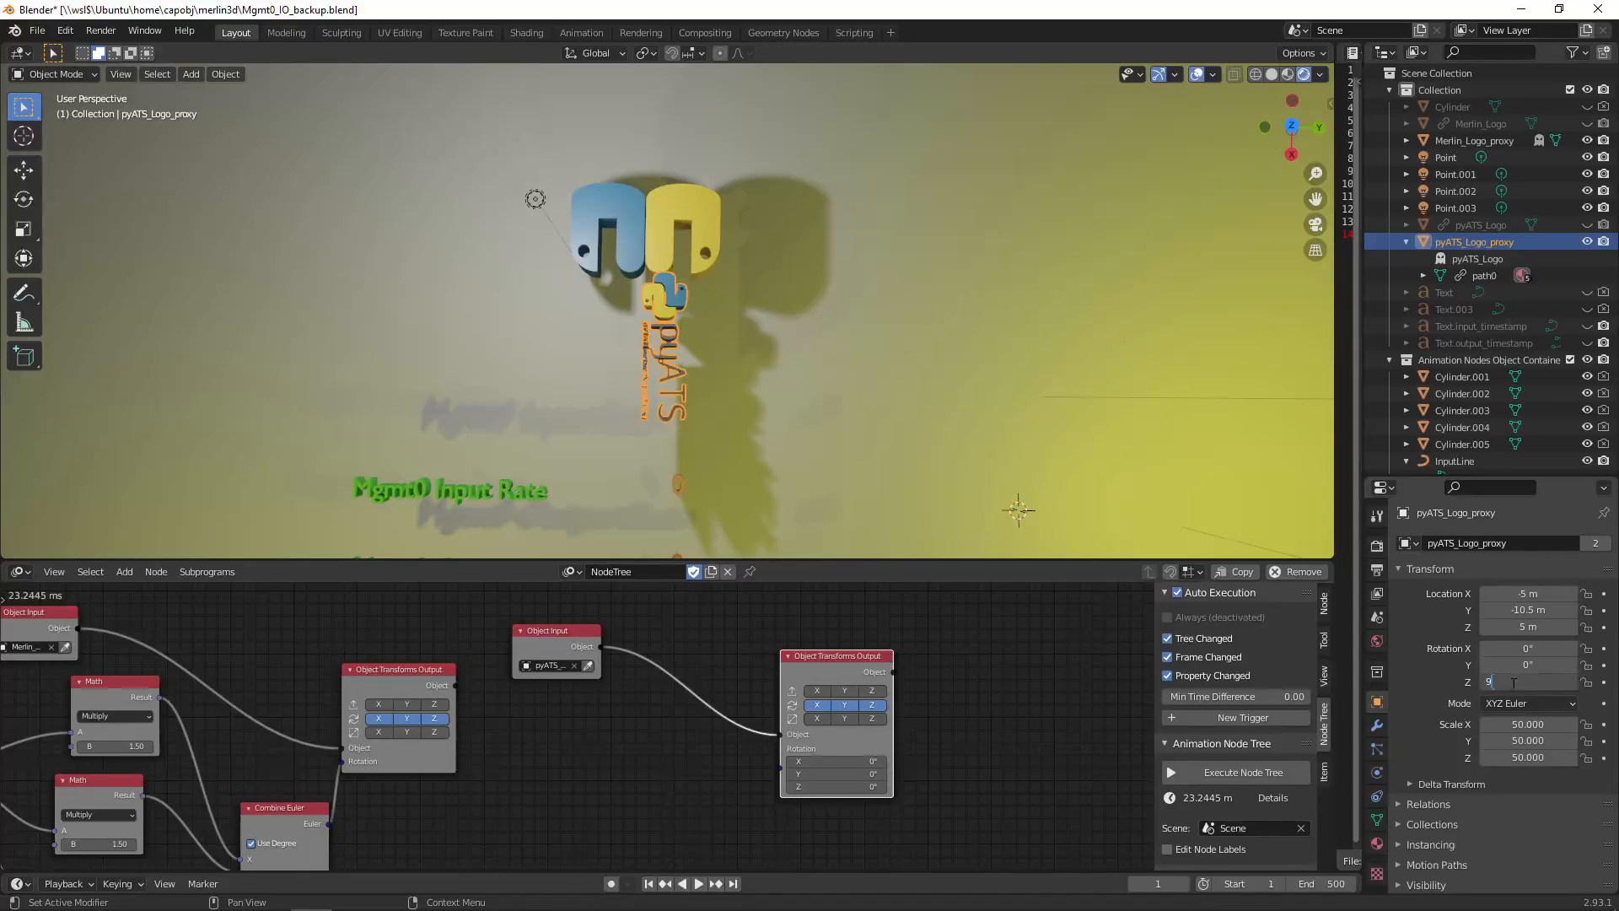
type("0")
key("Return")
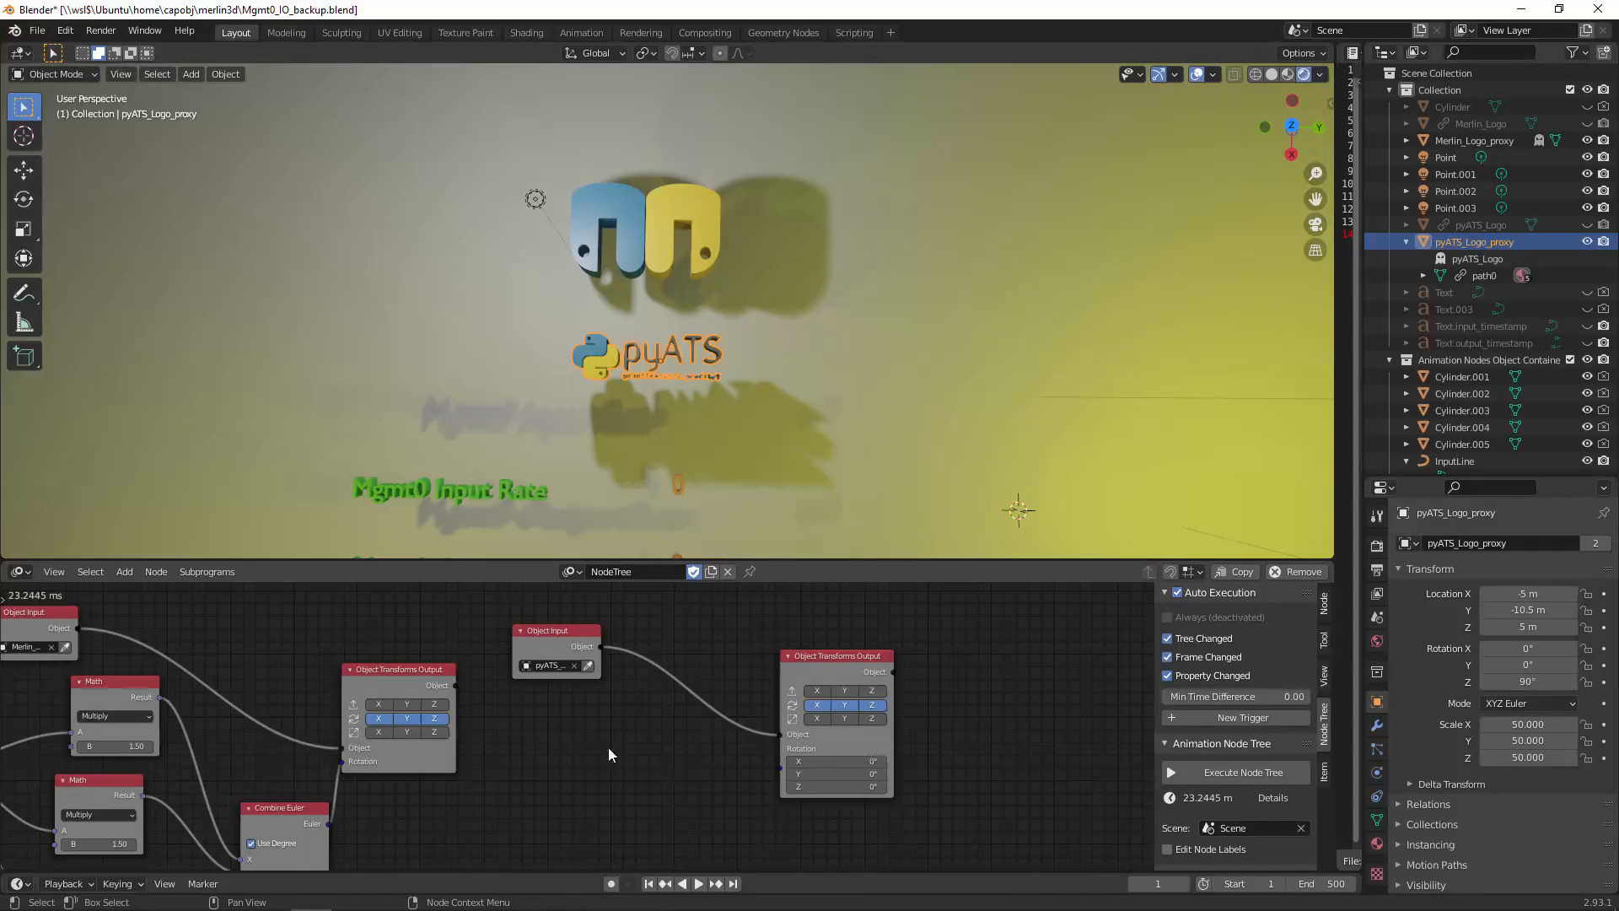
- Move the pyATS Object Transforms Output node farther right to leave room for more nodes before it
scroll(608, 747, "down", 2)
middle_click_drag(615, 772, 639, 705)
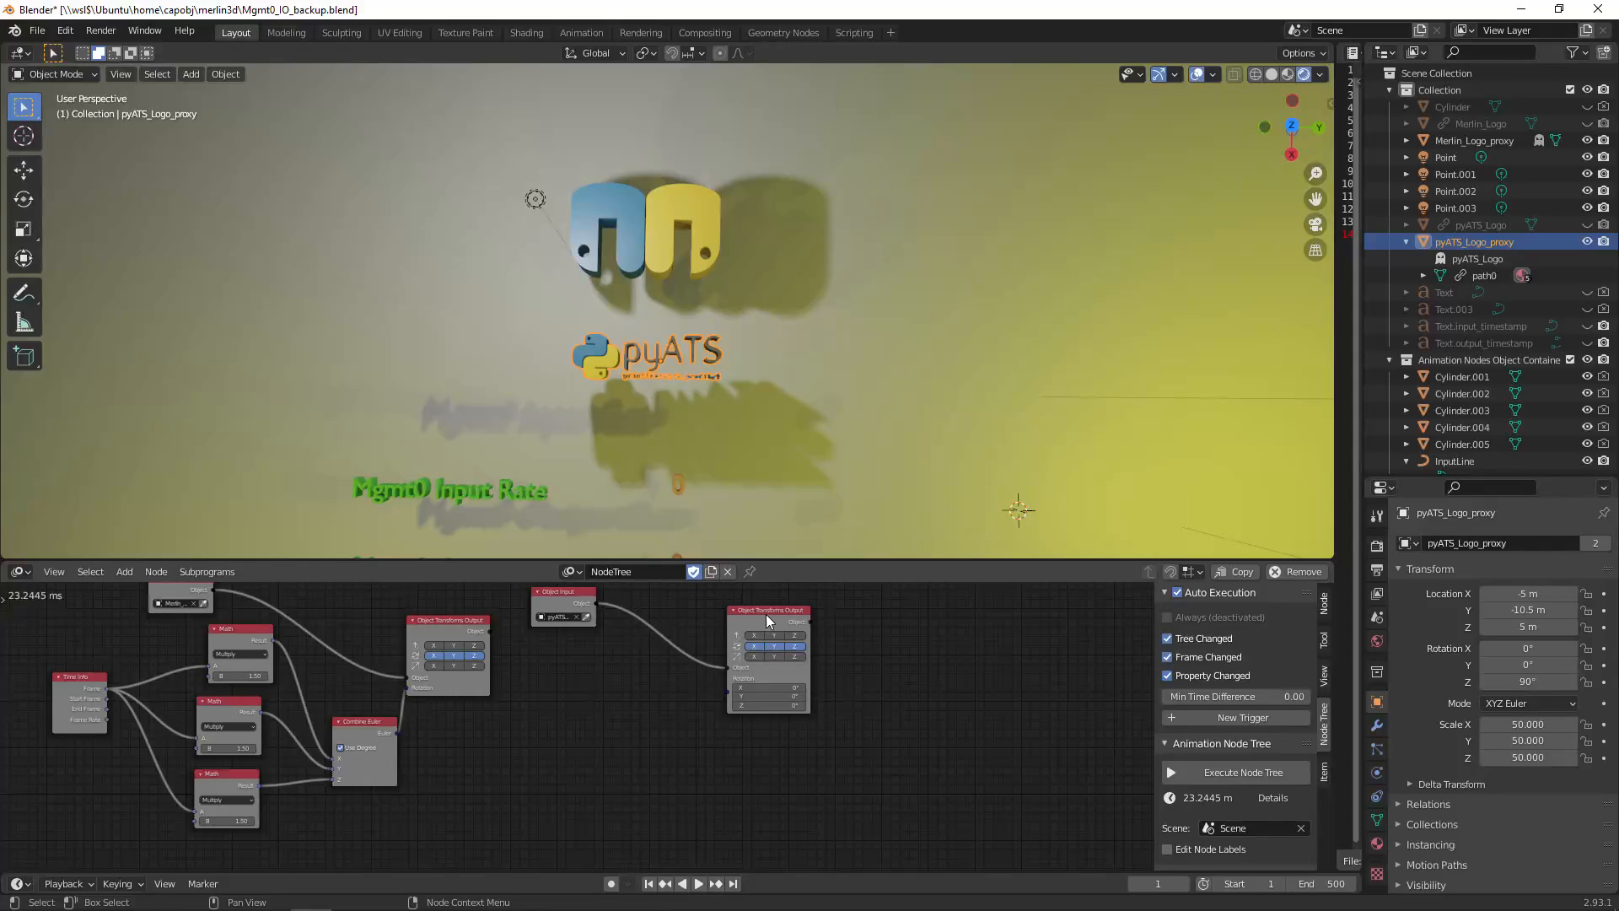
left_click_drag(765, 613, 873, 613)
left_click(605, 726)
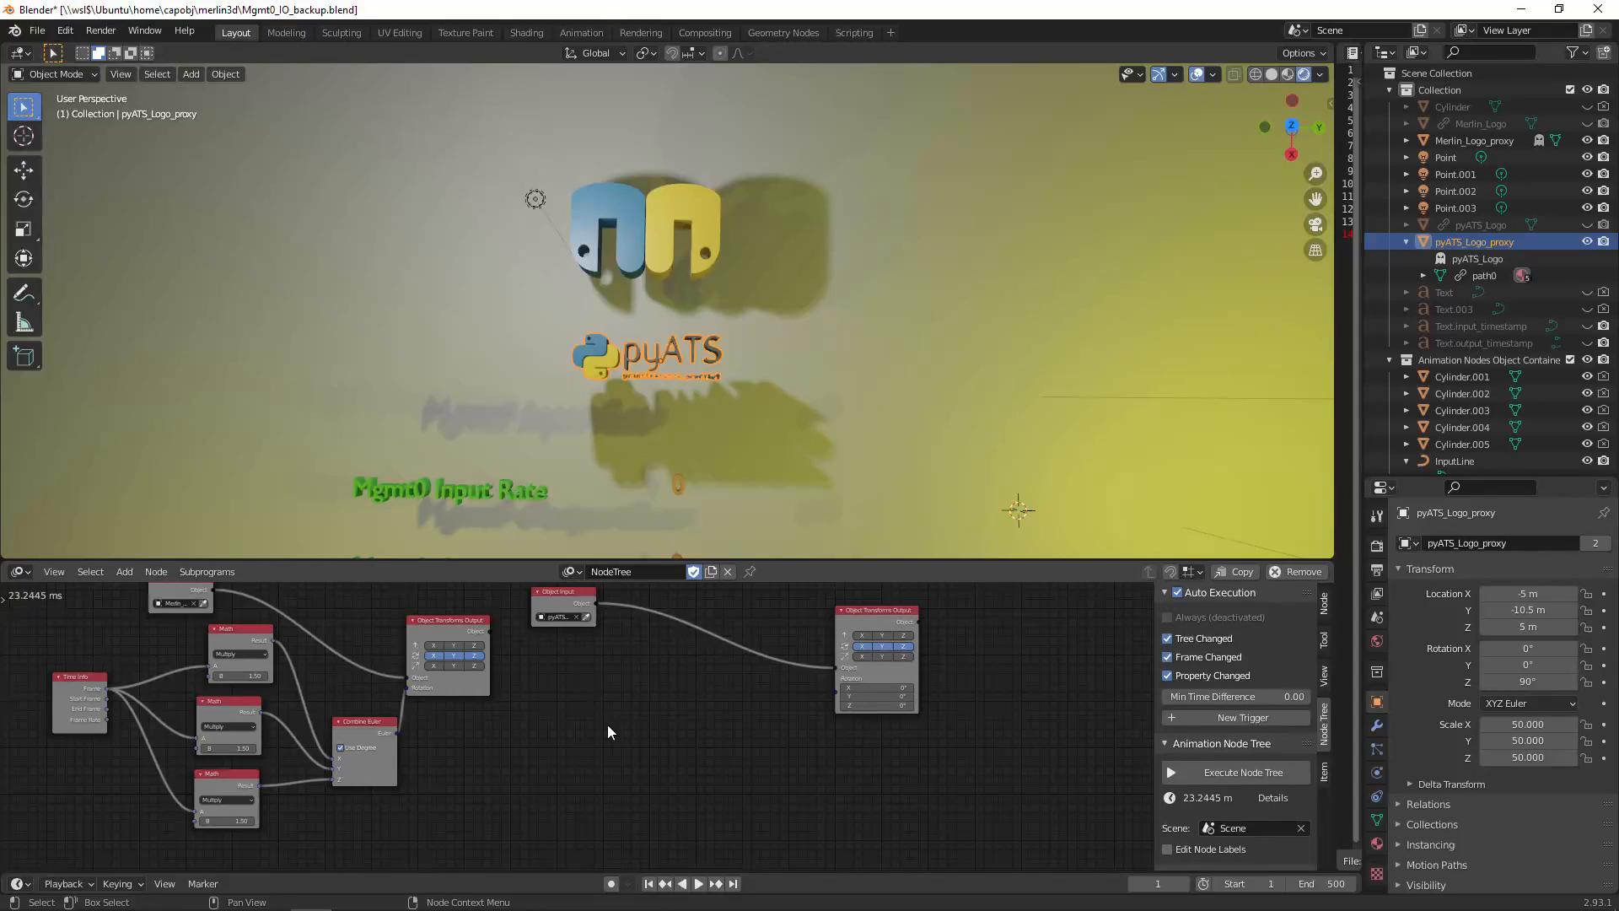
key("shift+a")
mouse_move(609, 718)
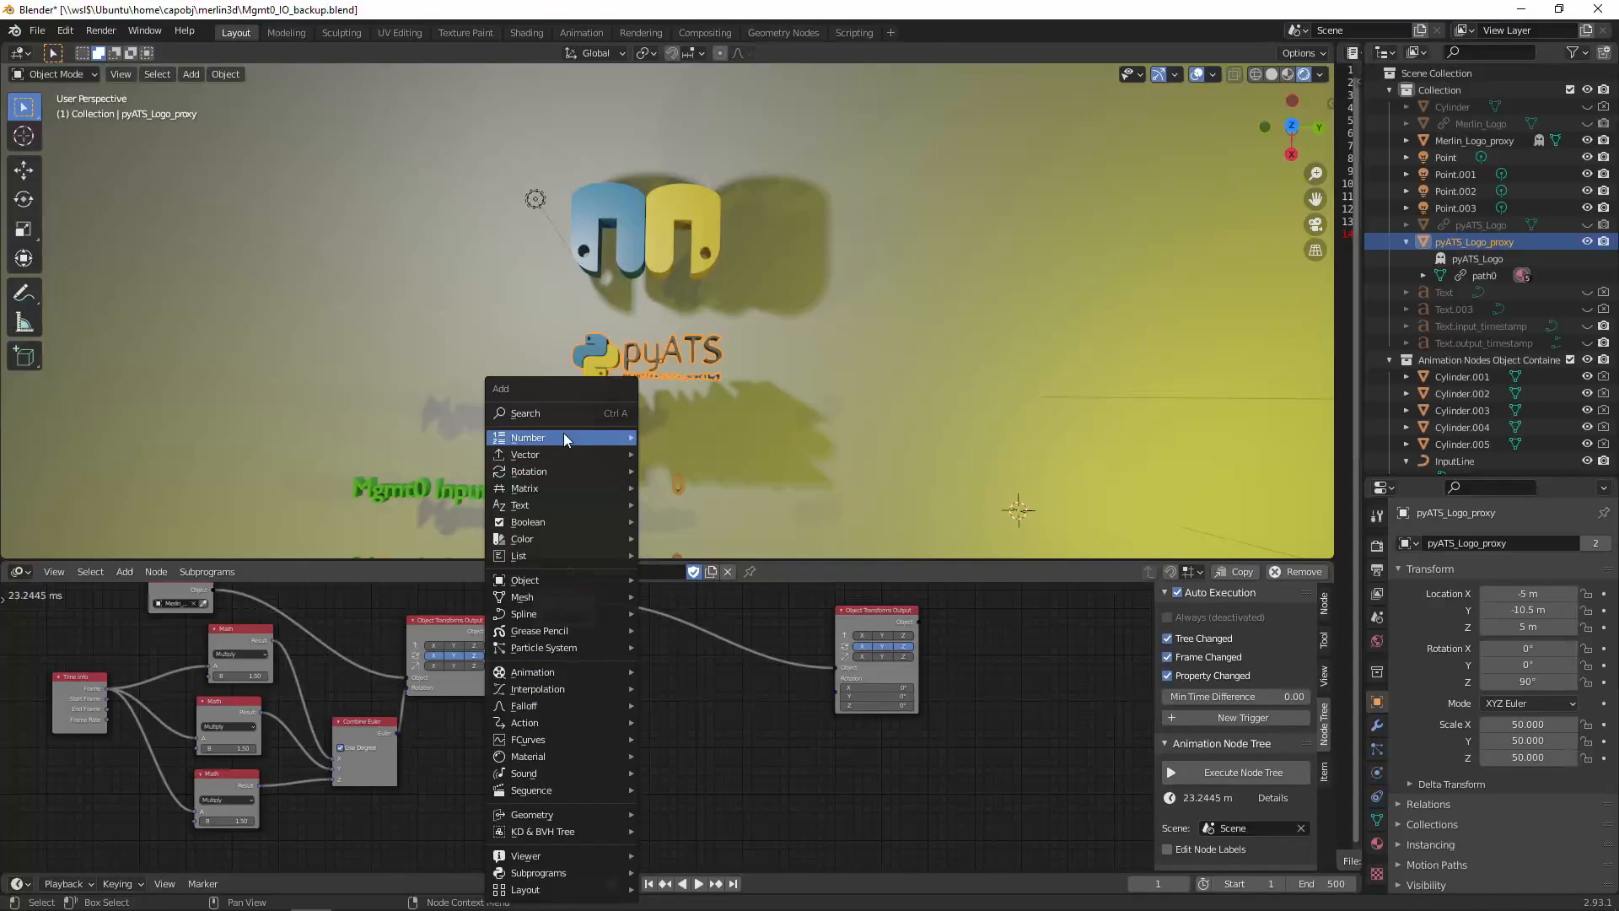
mouse_move(564, 438)
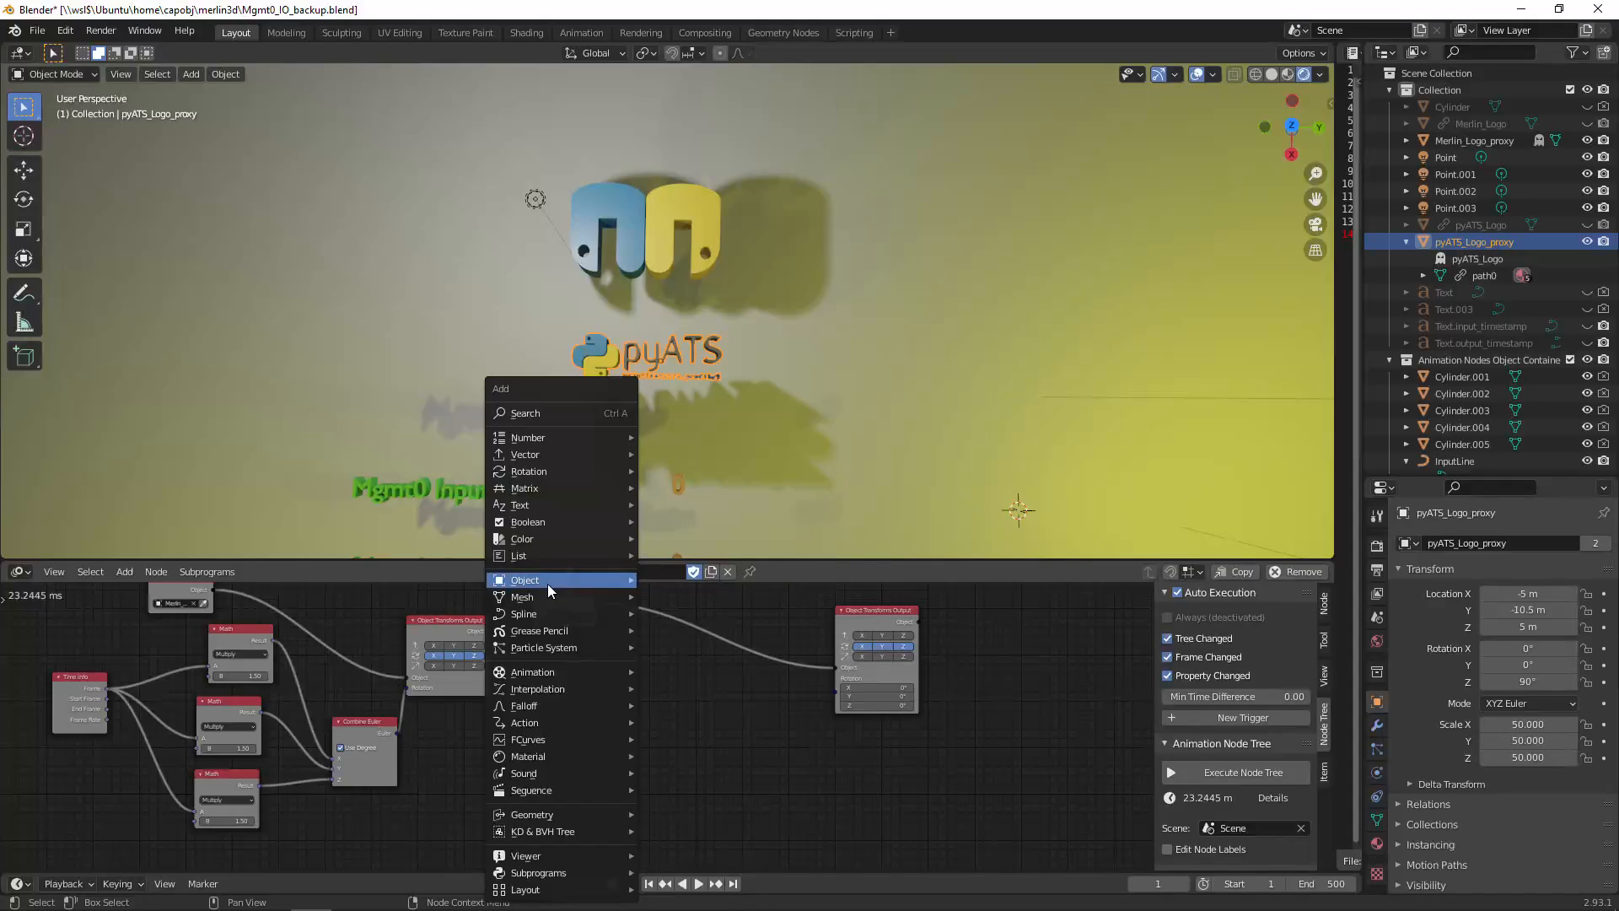
left_click(543, 412)
type("time")
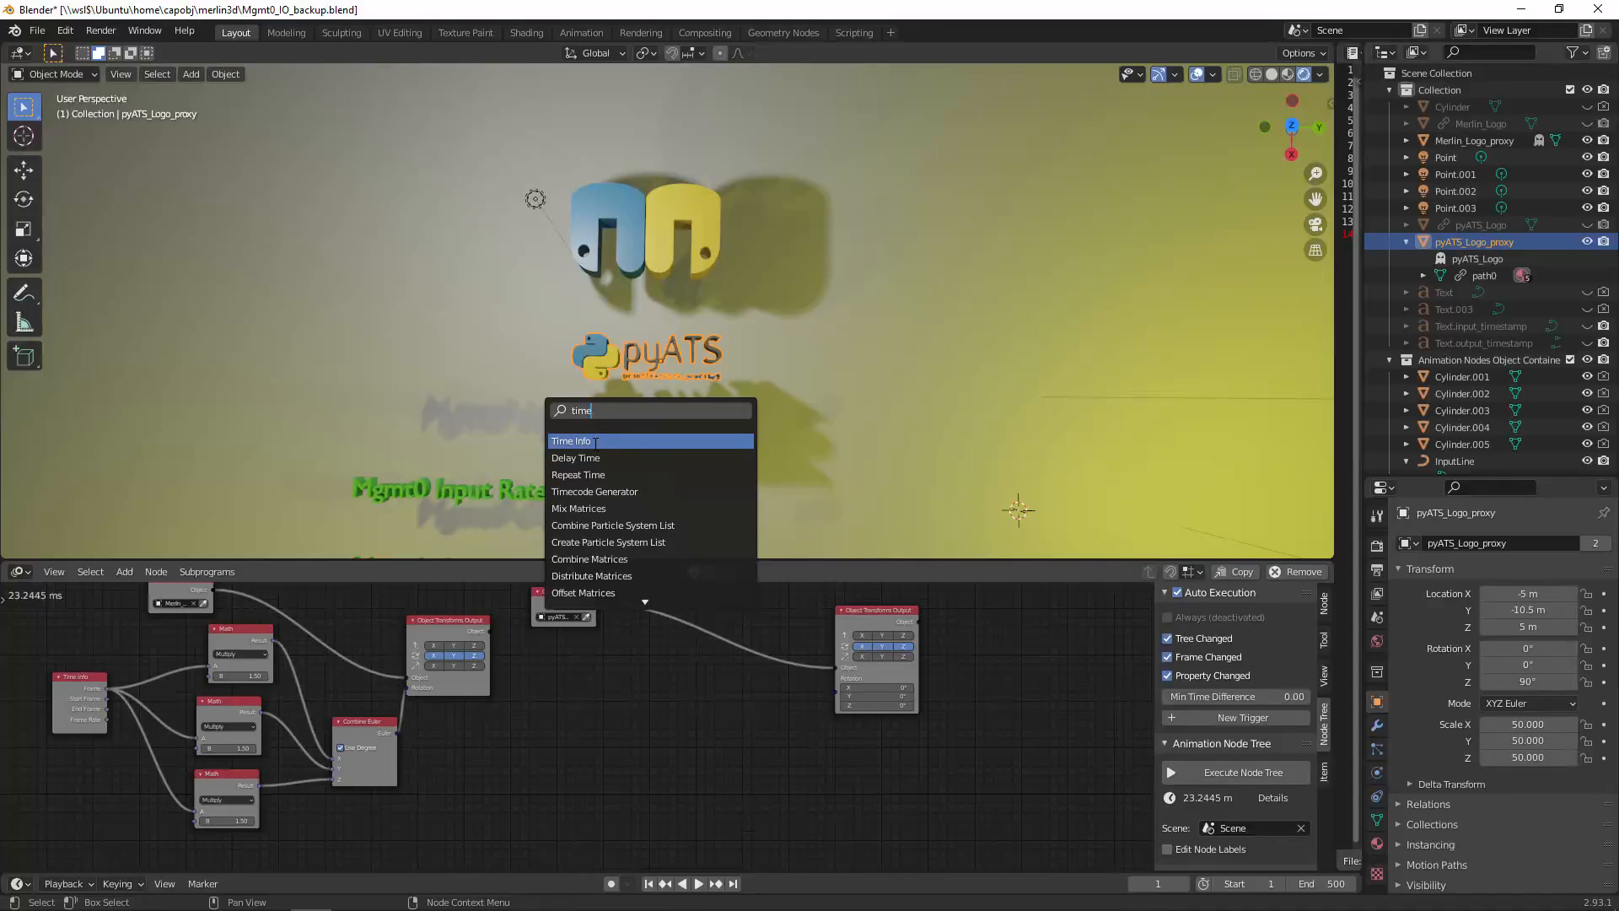
- Add a Time Info node just below the pyATS Object Input node
key("shift+a")
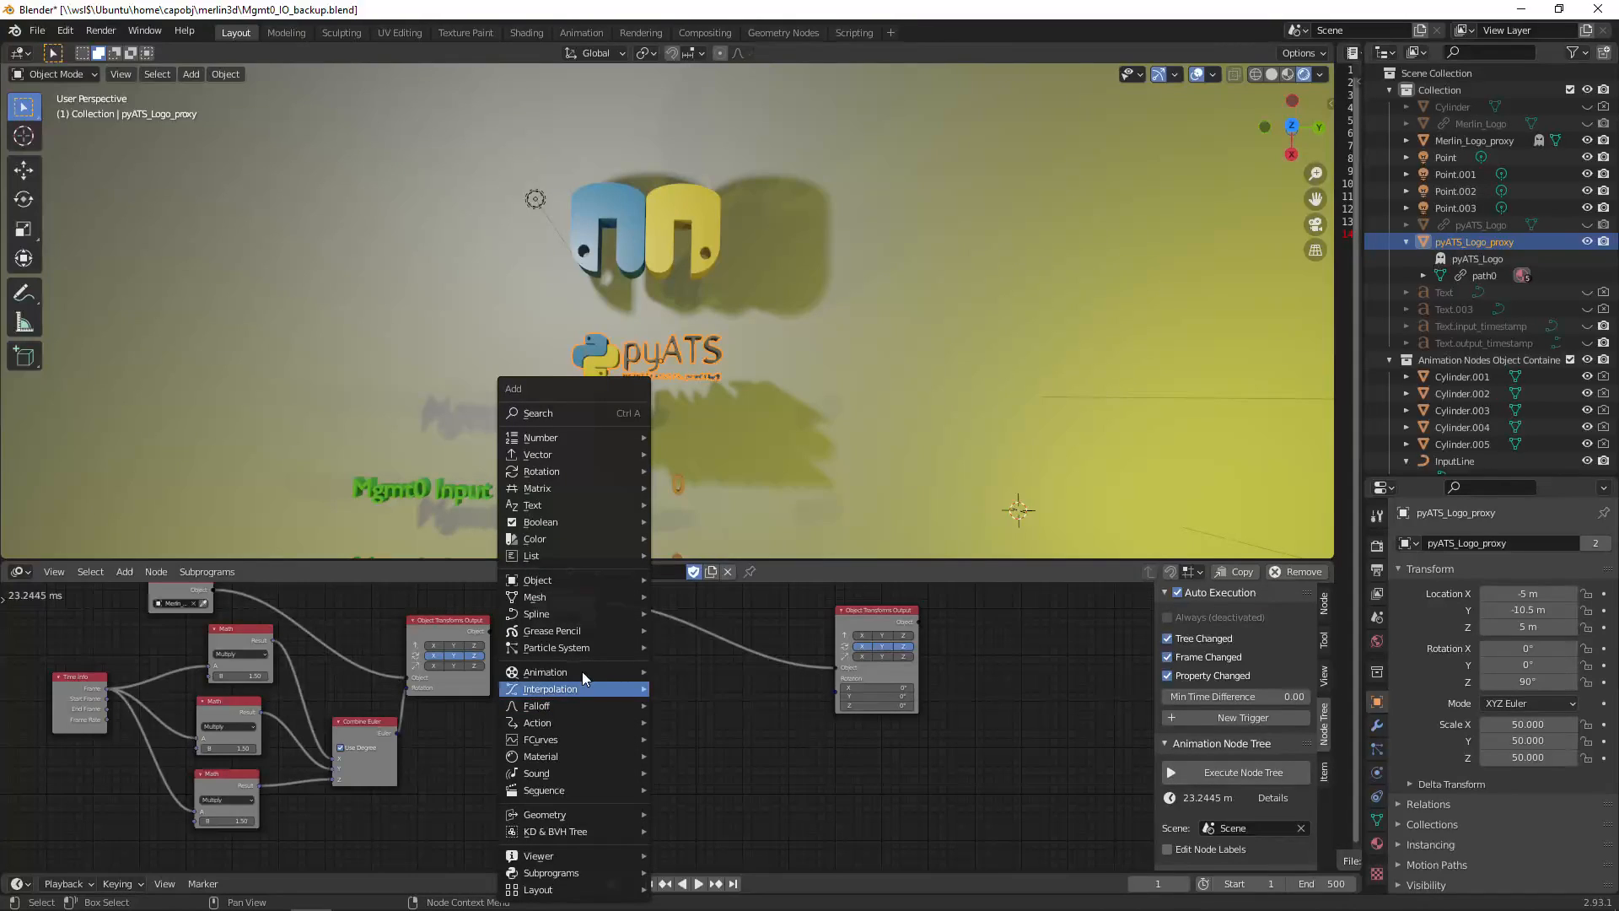
mouse_move(582, 671)
left_click(726, 423)
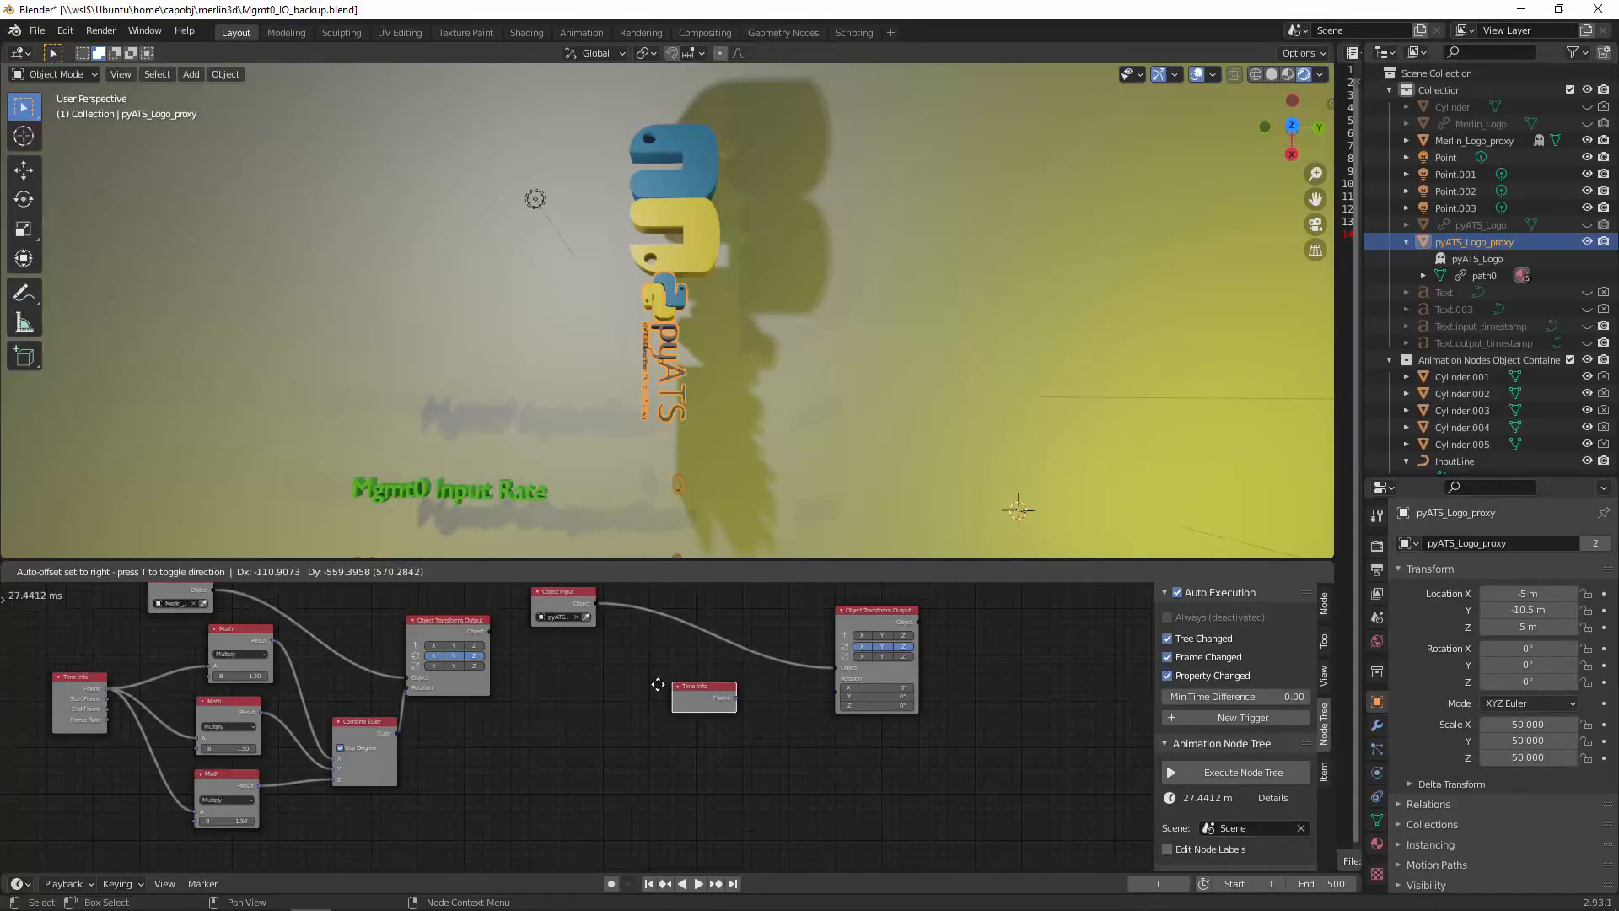
left_click(585, 688)
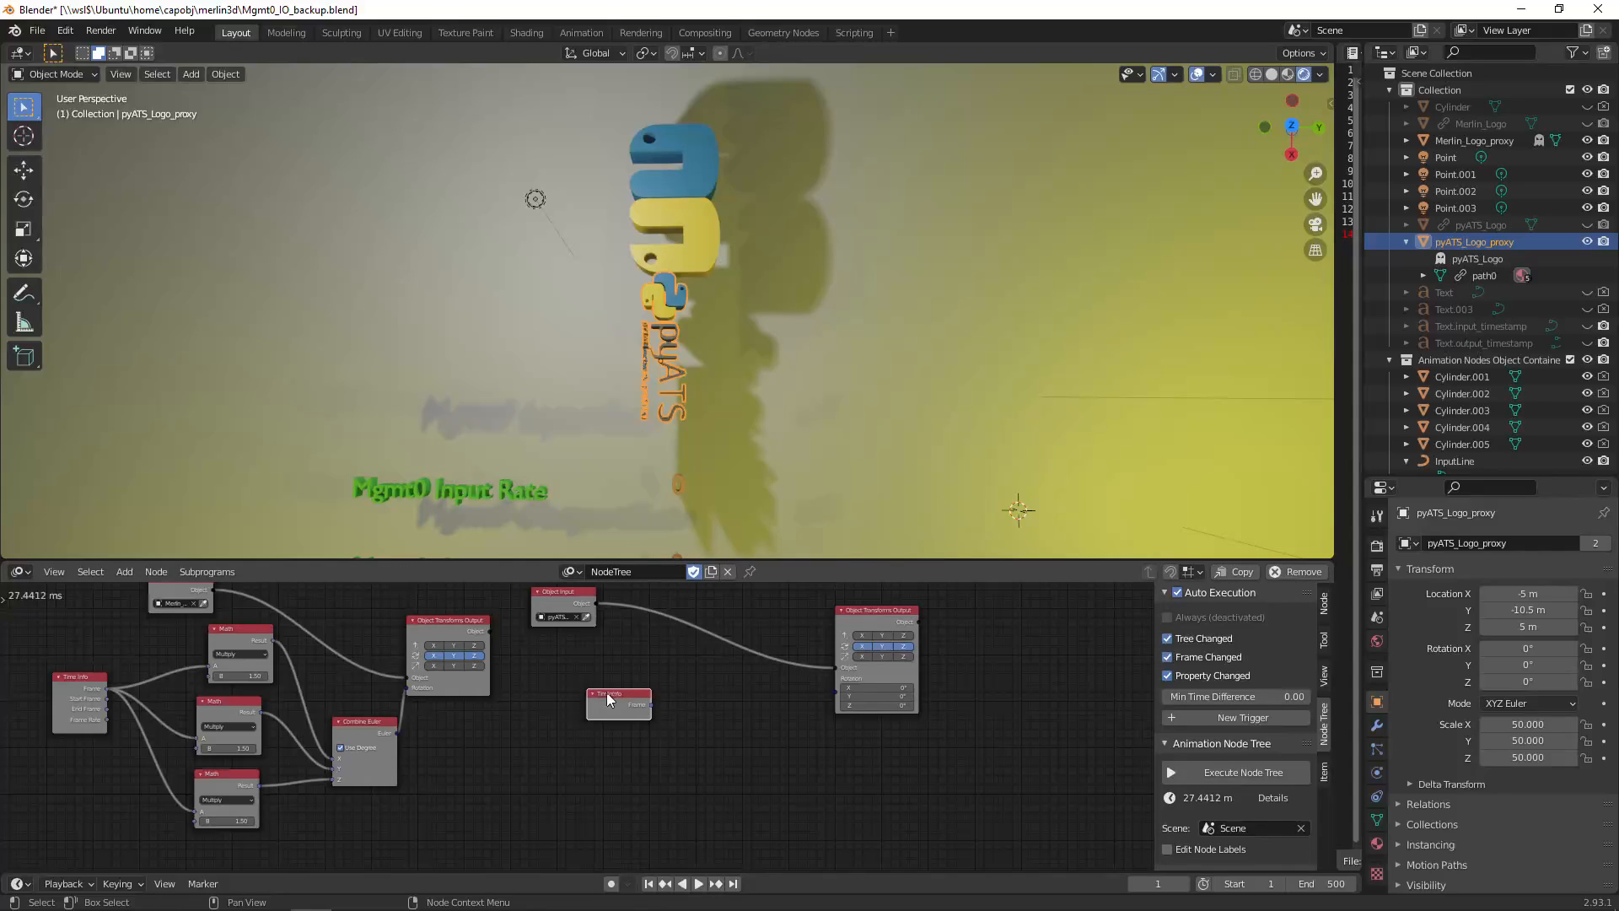
- Move the new Time Info node beside the Merlin setup's Time Info node to compare outputs, and return it to the pyATS nodes
middle_click_drag(599, 722, 827, 629)
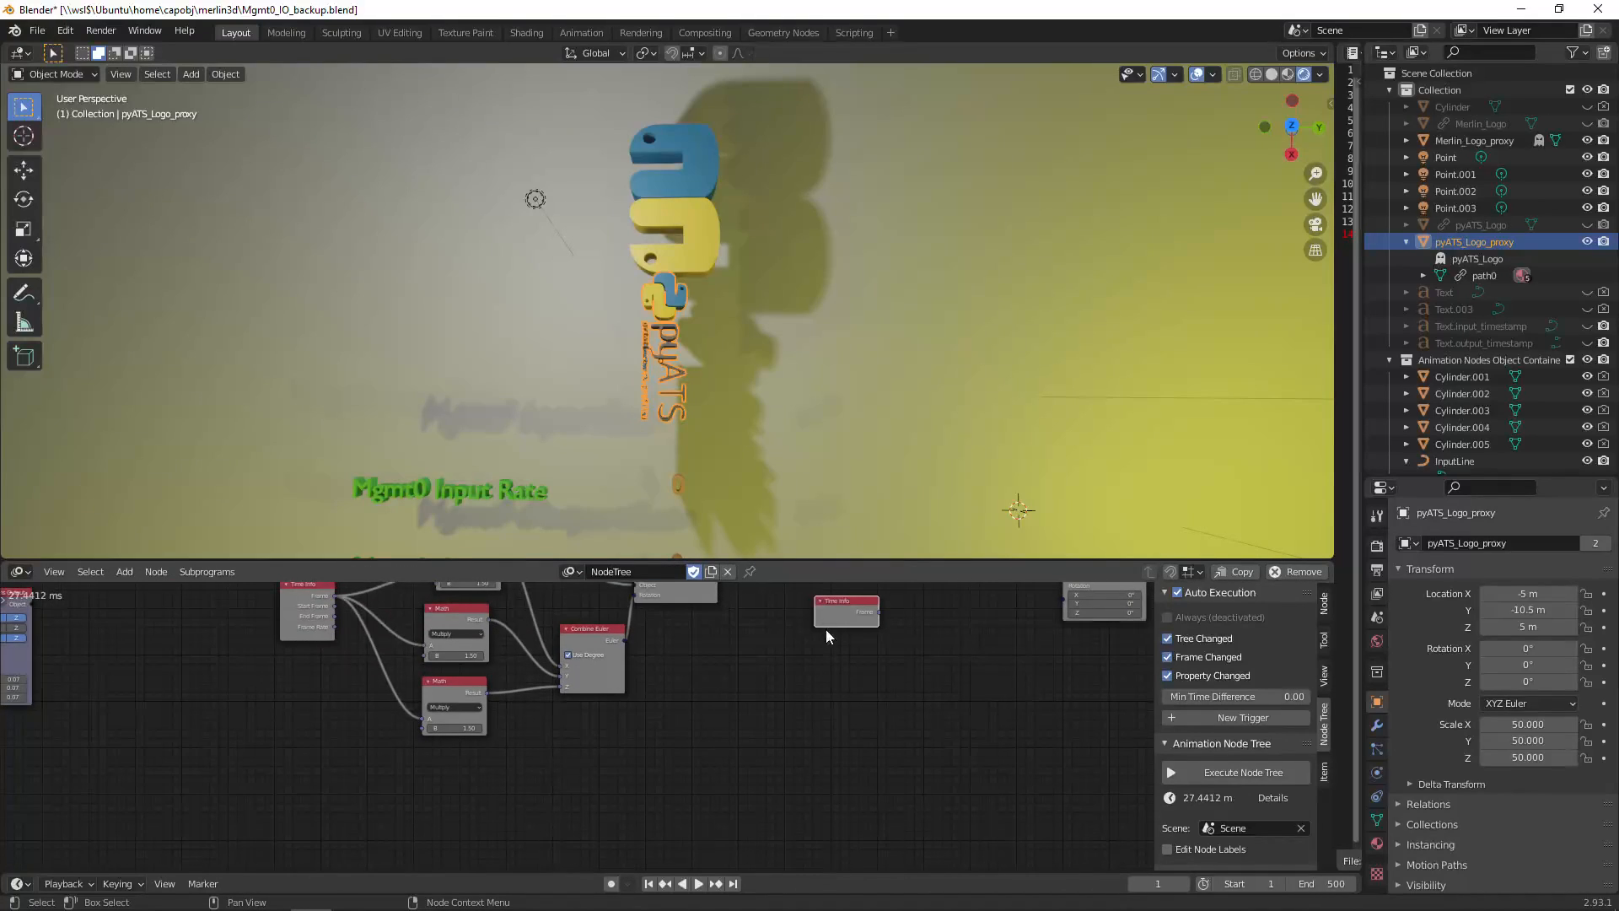
left_click_drag(842, 595, 327, 680)
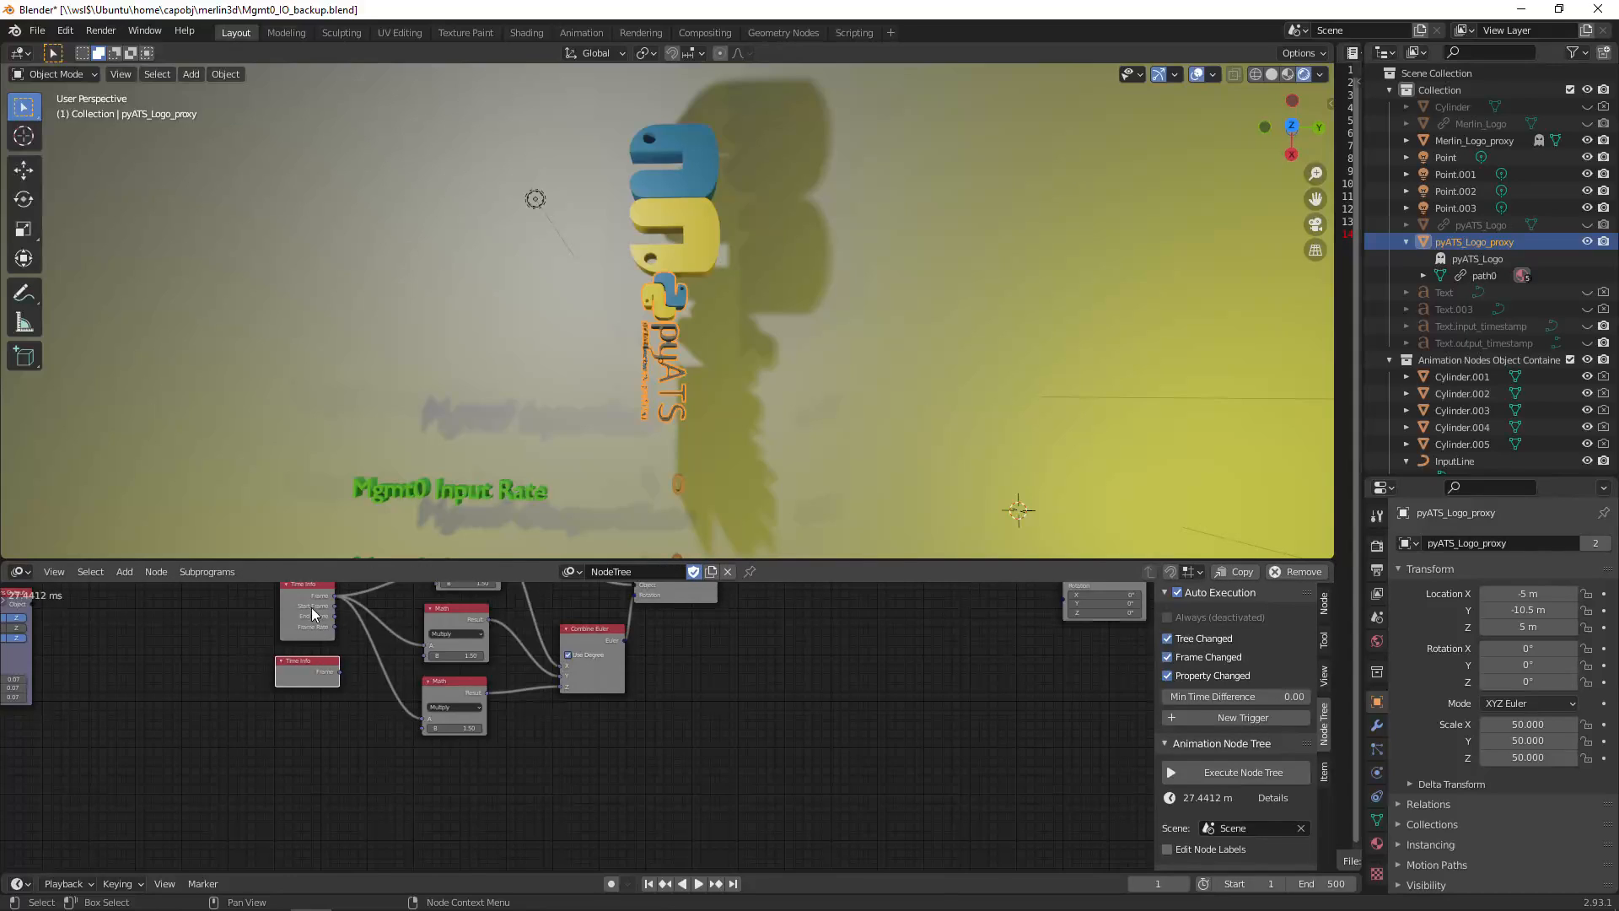
left_click_drag(378, 673, 936, 618)
middle_click_drag(969, 662, 778, 742)
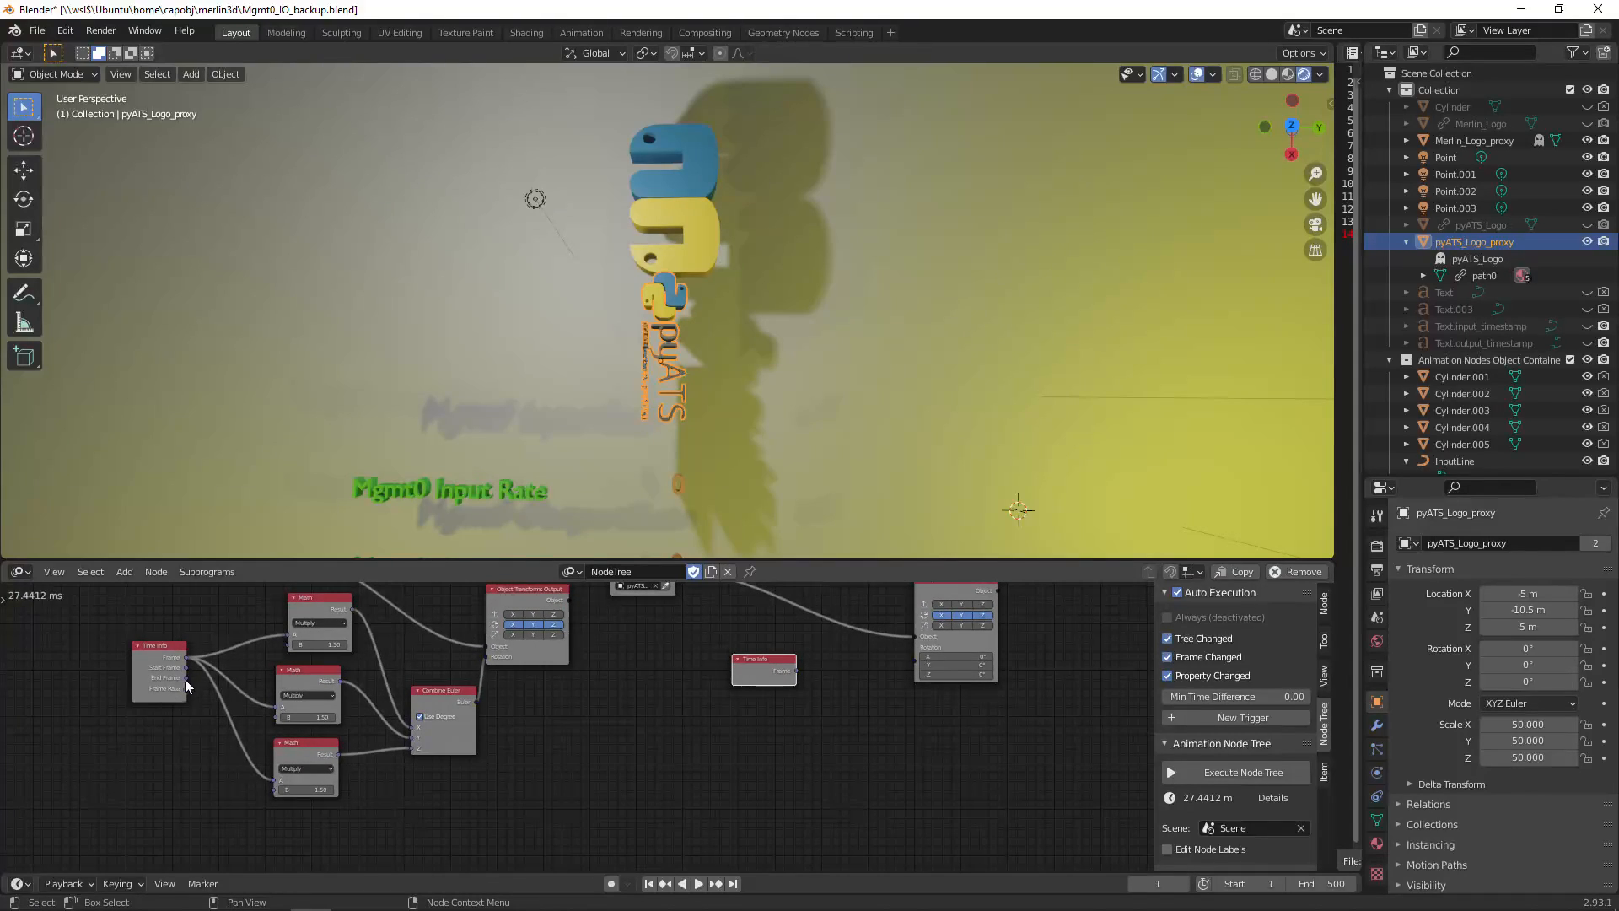
left_click_drag(766, 657, 726, 632)
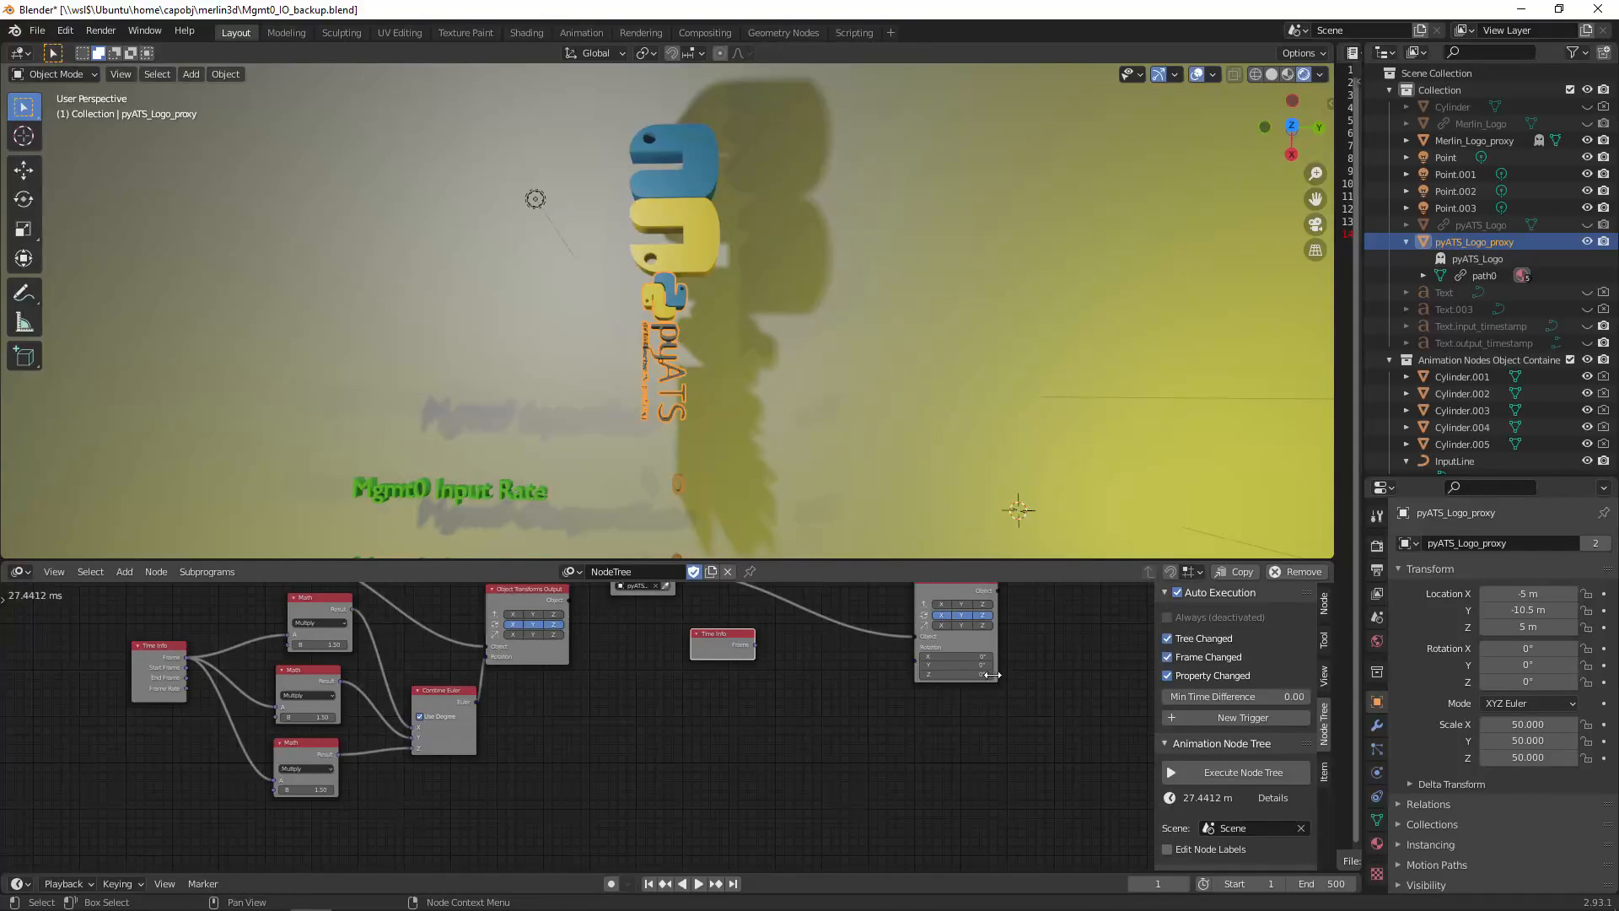
- Try showing the Start Frame, End Frame and Frame Rate outputs on the pyATS Time Info node, and hide them again
left_click(1325, 641)
left_click(1323, 603)
left_click(1298, 708)
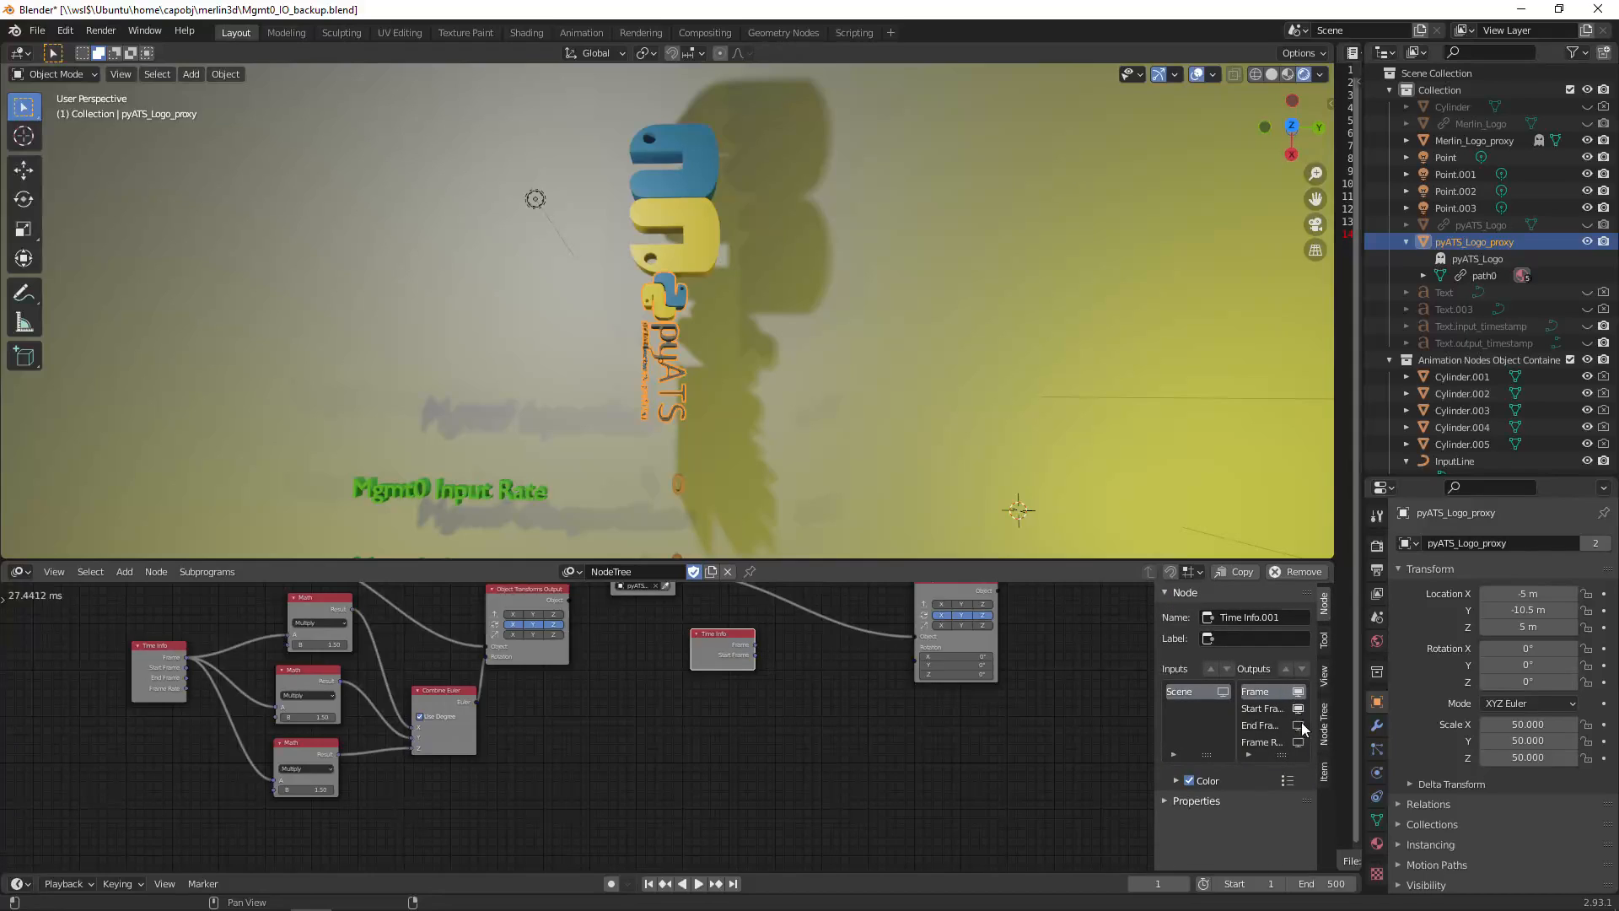
left_click(1298, 725)
left_click(1298, 742)
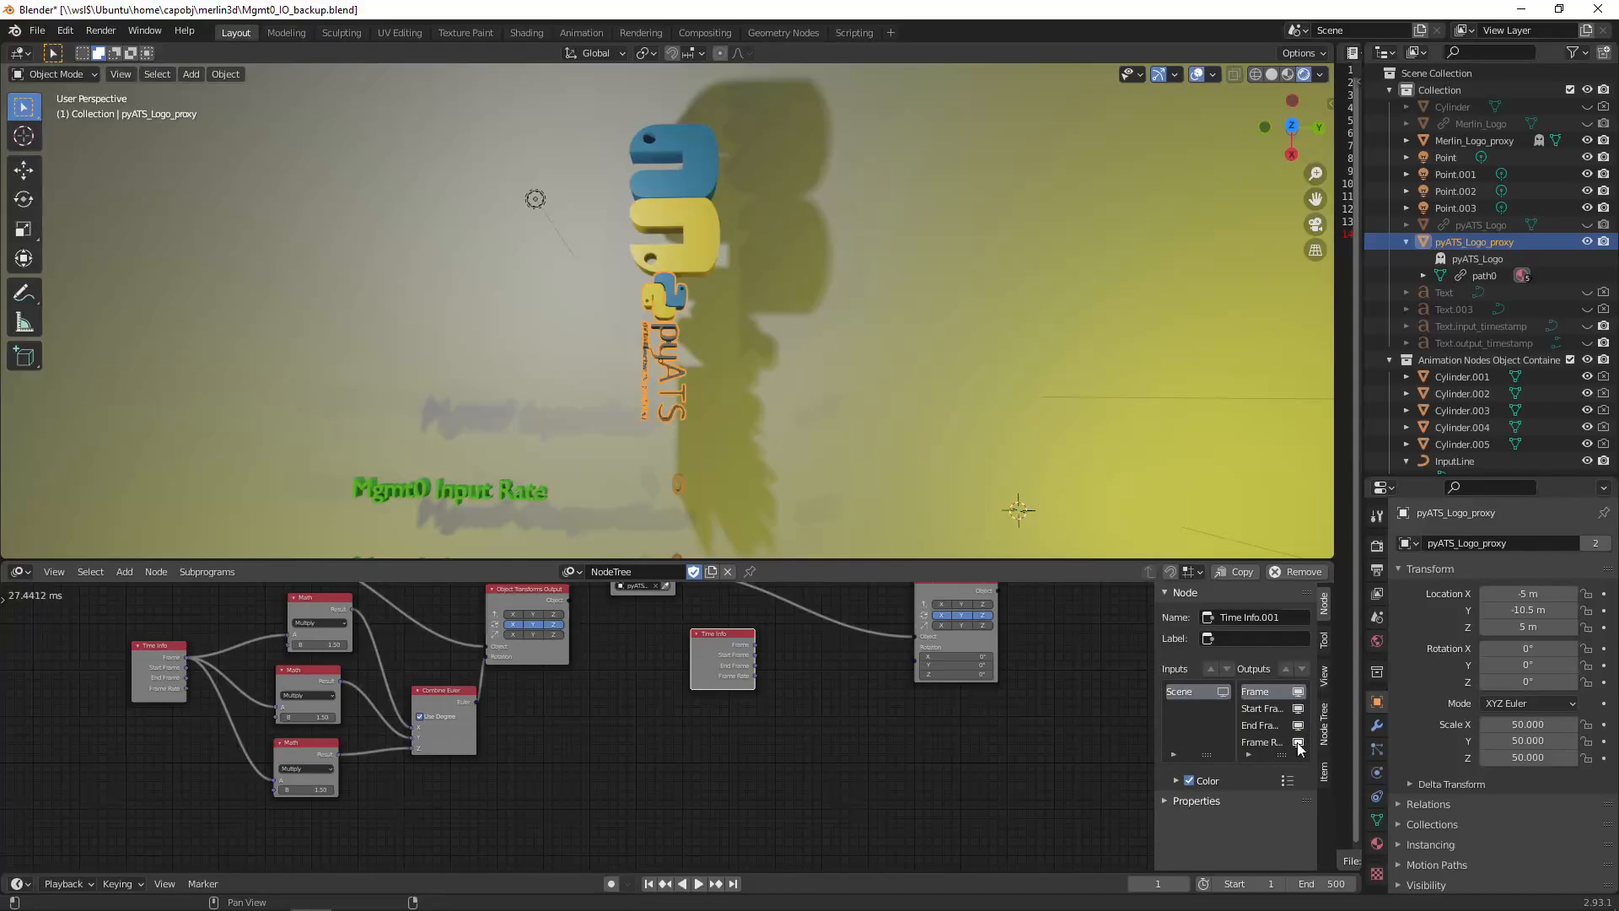
left_click(1298, 742)
left_click(1299, 725)
left_click(1298, 708)
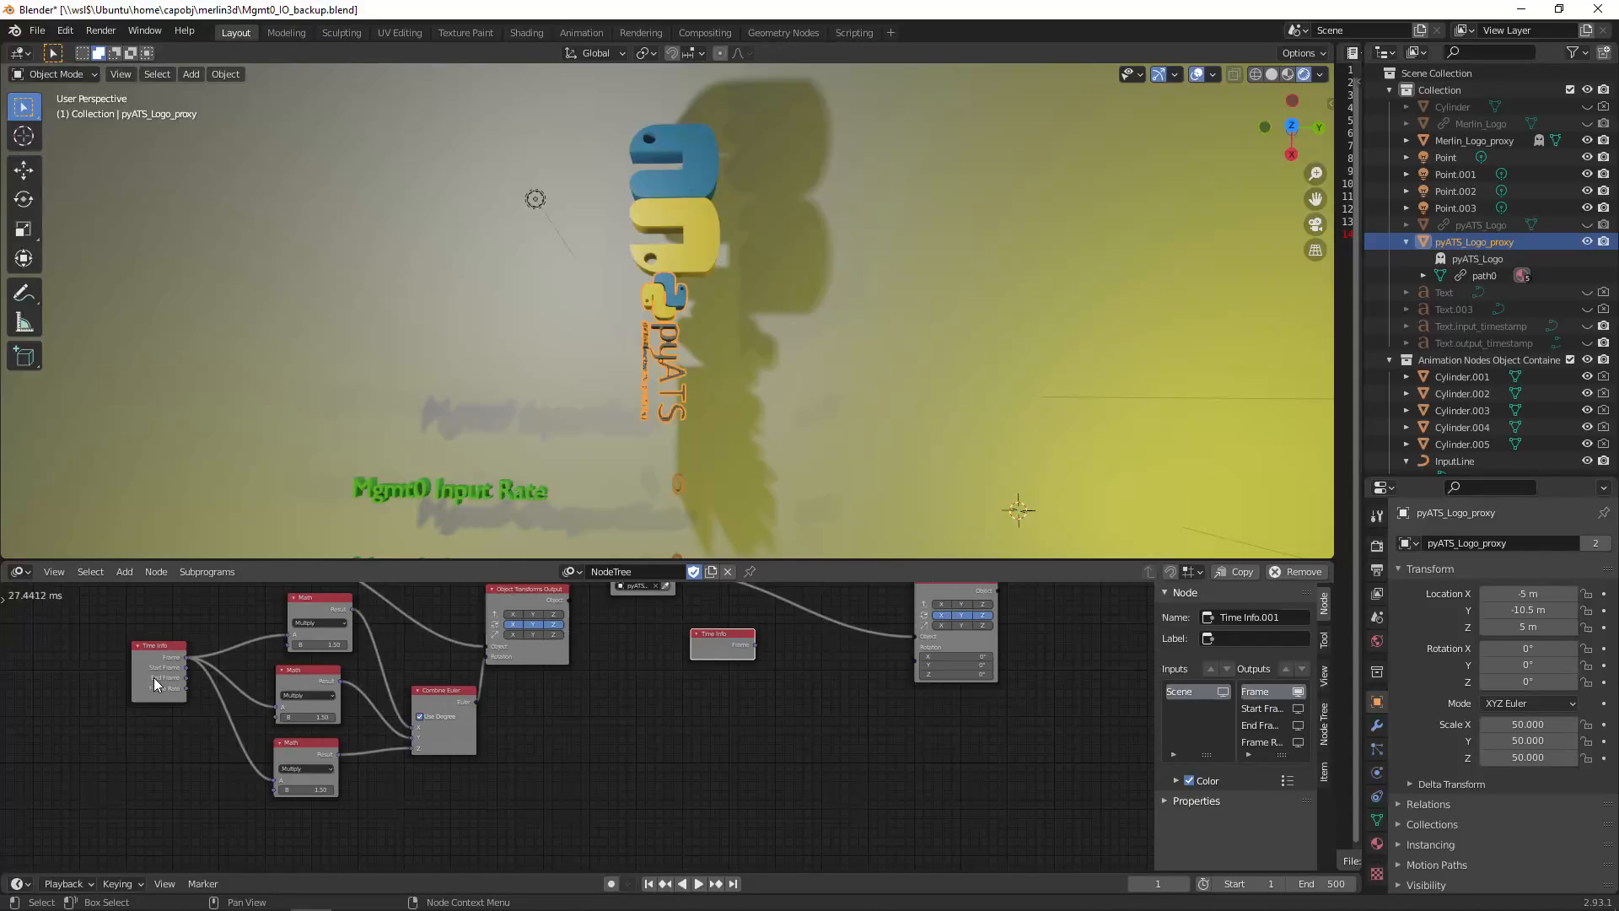
- Hide the Start Frame, End Frame and Frame Rate outputs of the Merlin setup's Time Info node, keeping only Frame
left_click(156, 683)
left_click(1298, 742)
left_click(1298, 725)
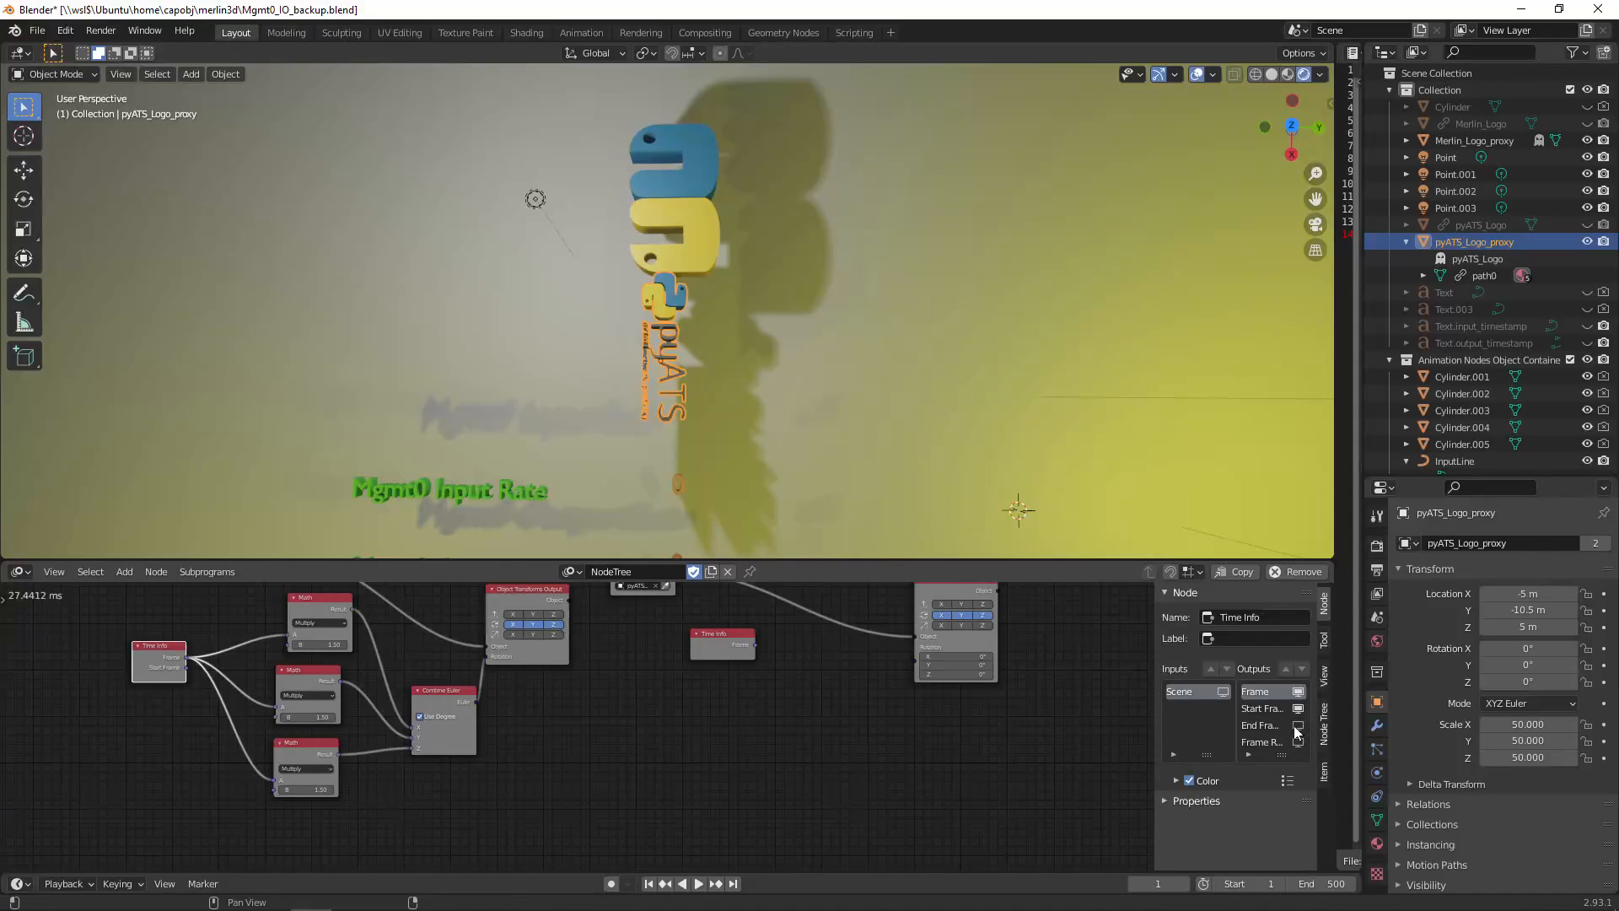
left_click(1298, 708)
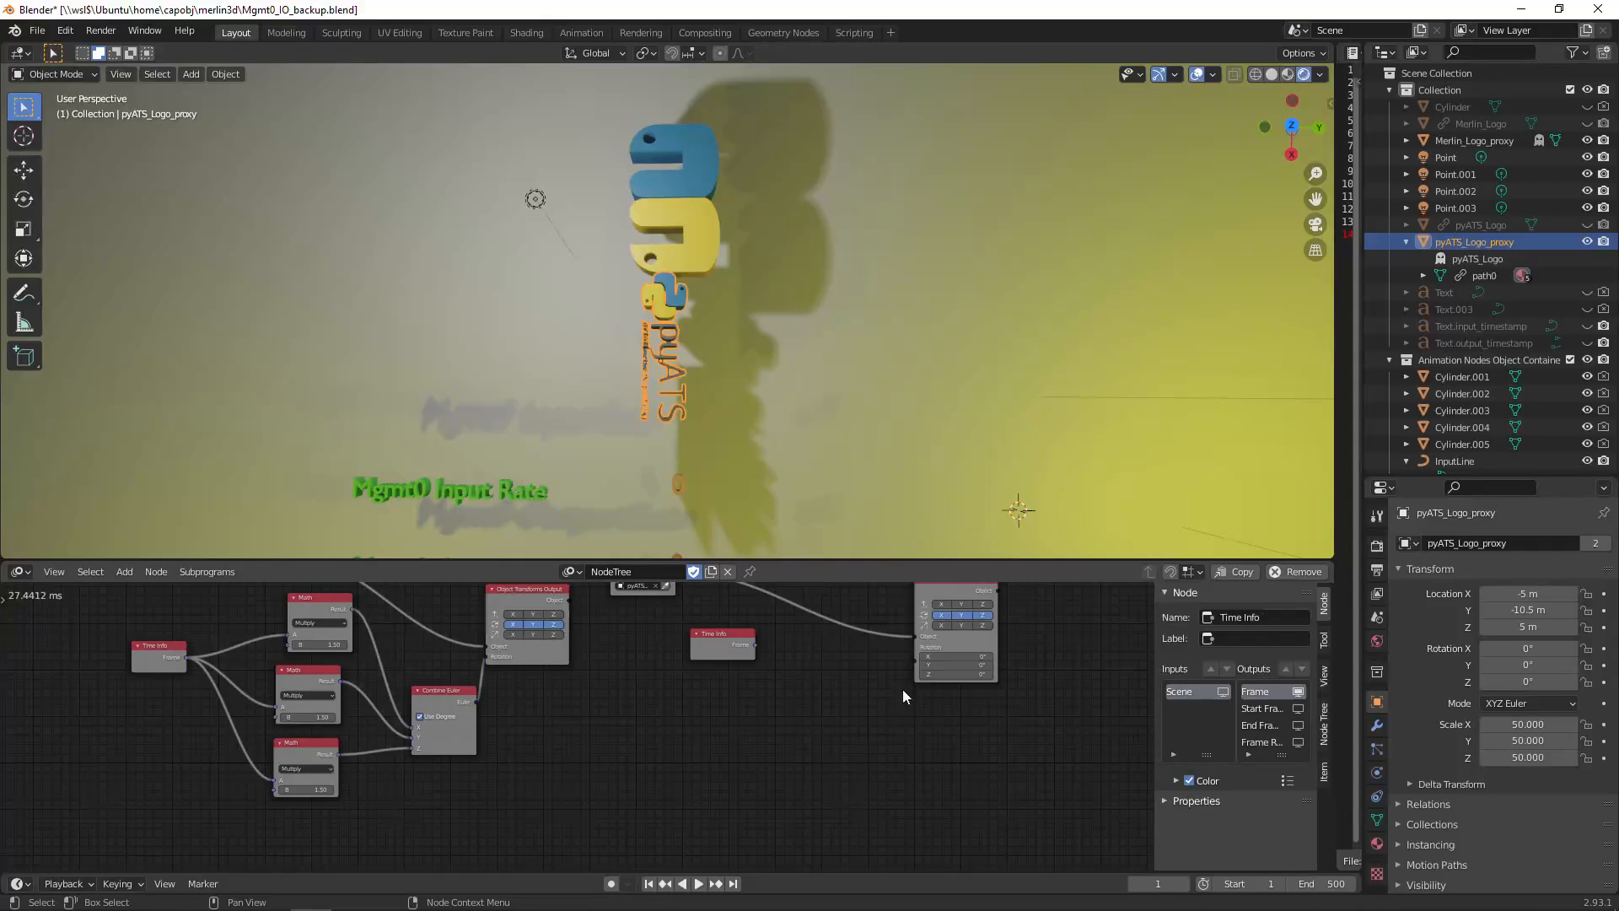
- Move the pyATS Time Info node slightly down and add a Combine Euler node between it and the pyATS Object Transforms Output
middle_click_drag(816, 679, 756, 745)
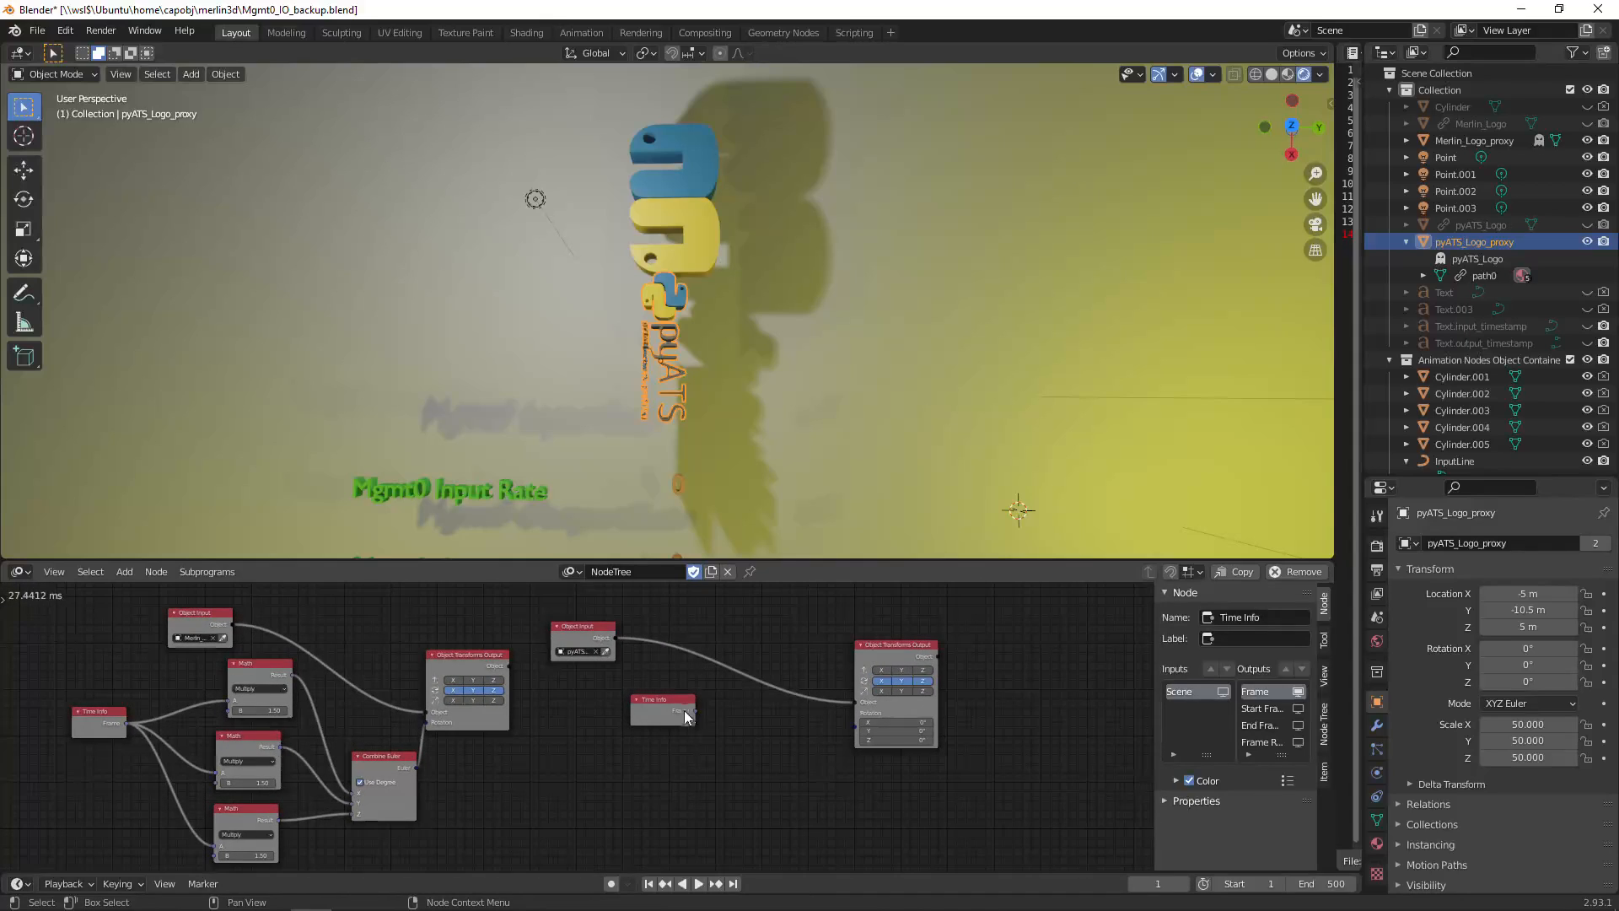
left_click_drag(672, 705, 634, 747)
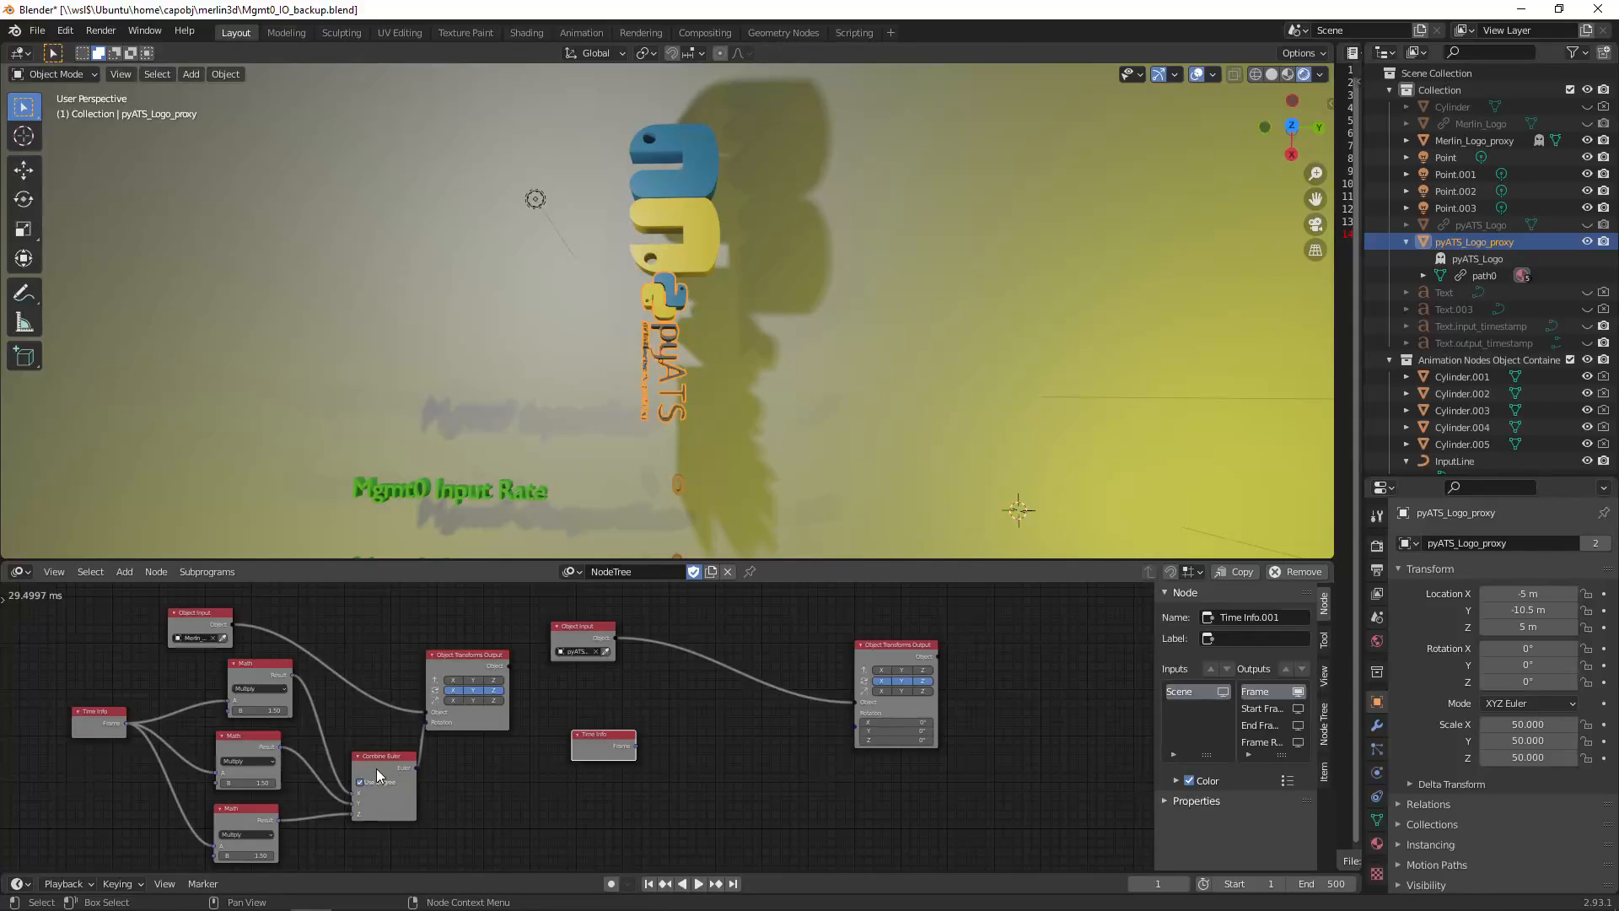
left_click(759, 734)
key("shift+a")
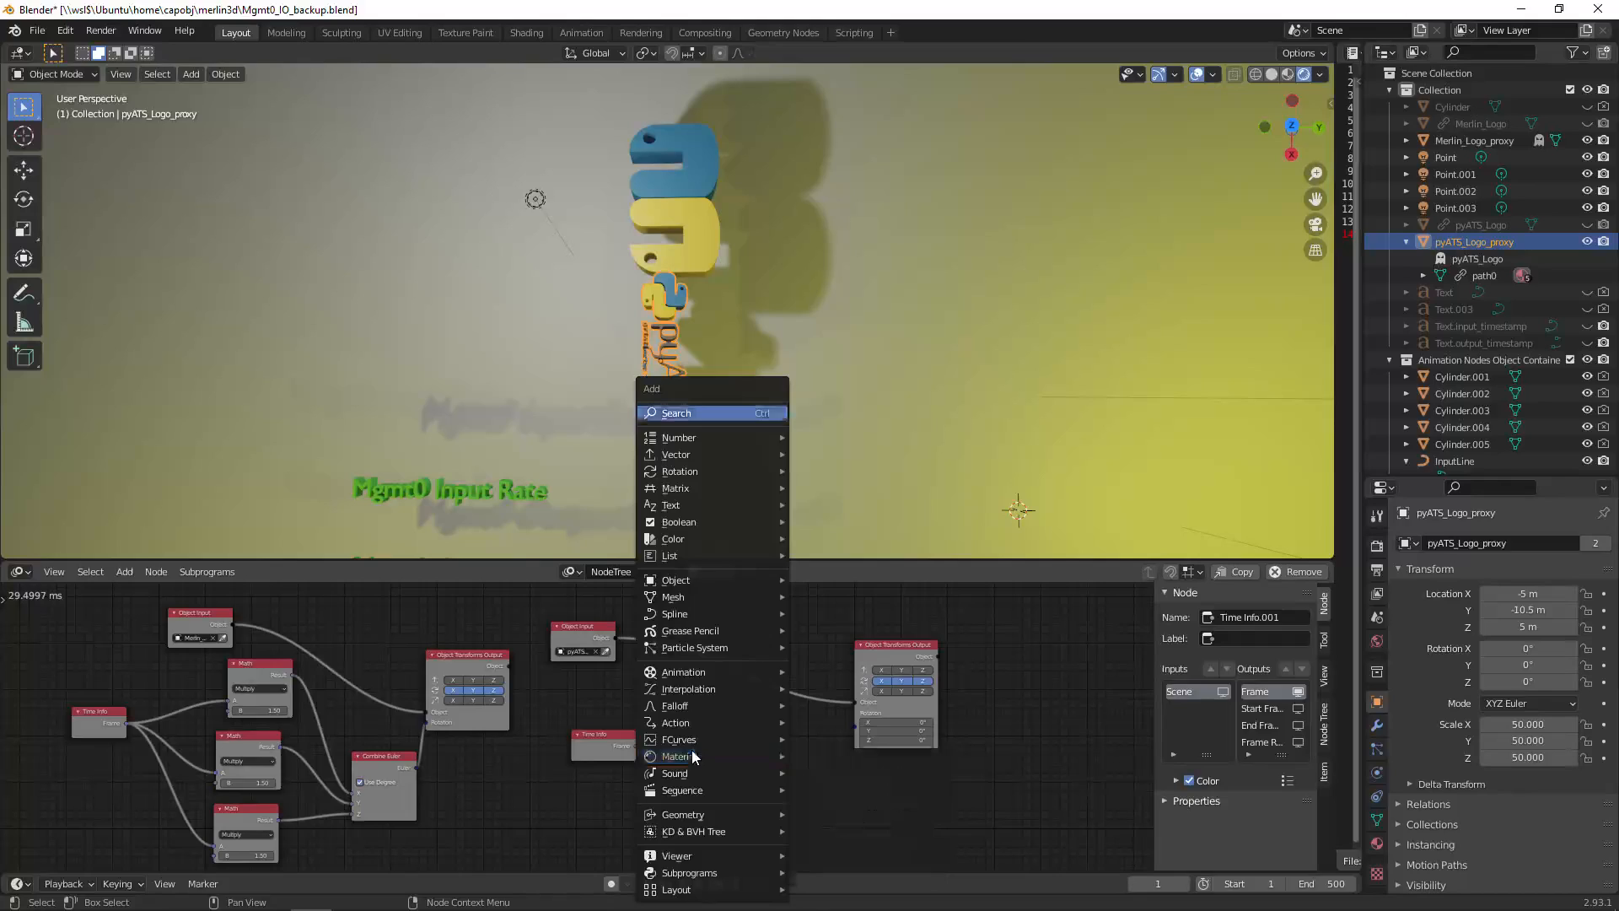
left_click(691, 413)
type("comb")
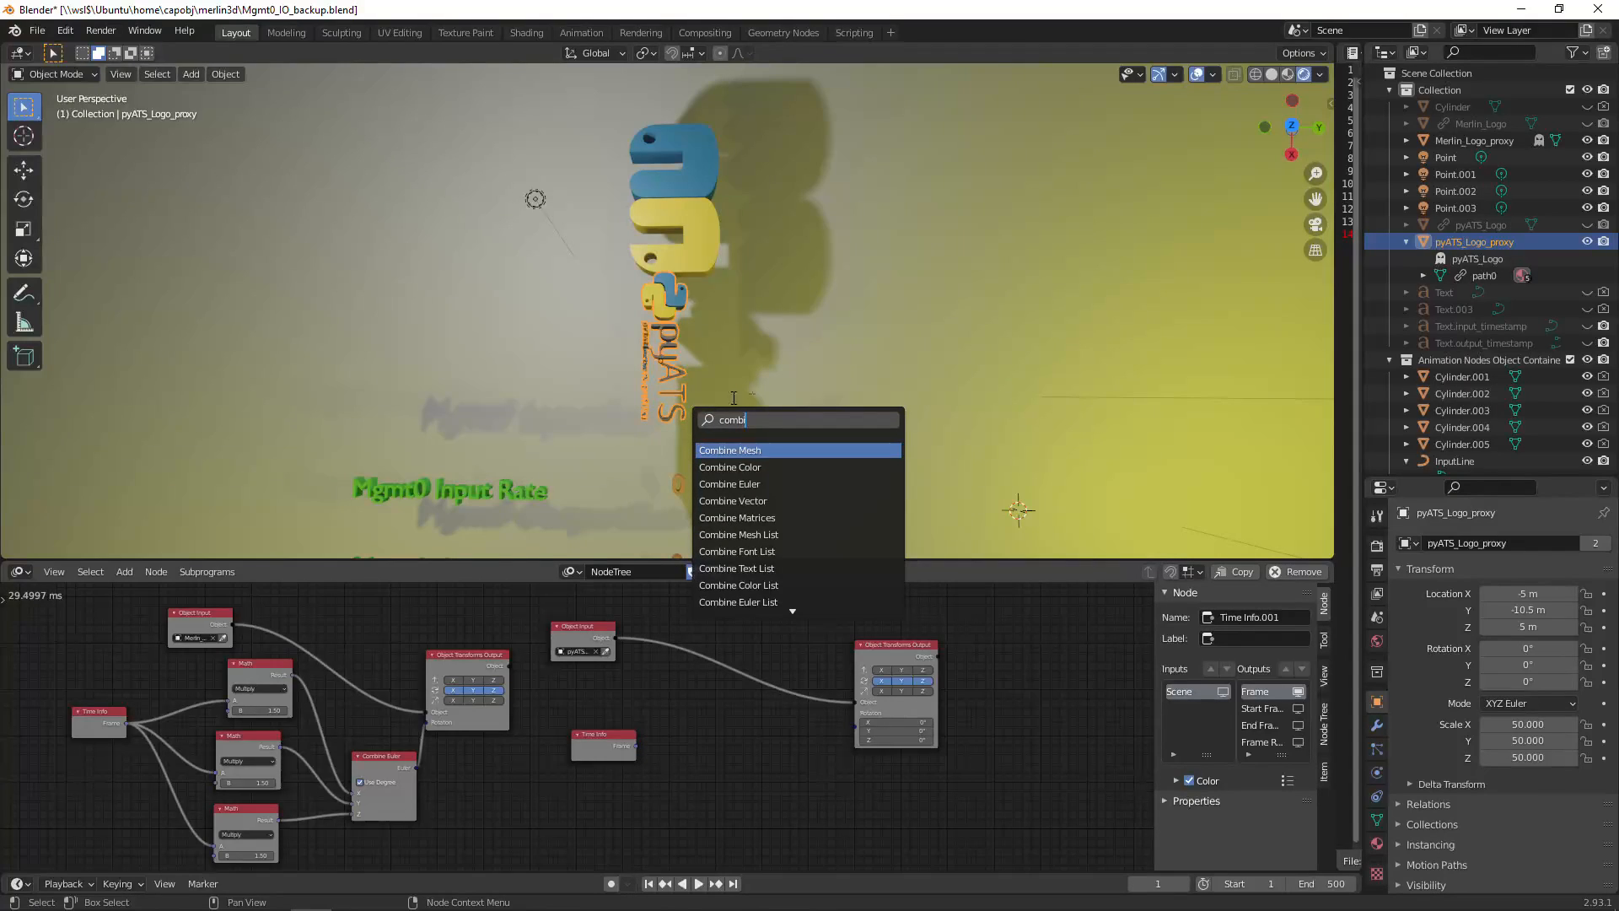
type("i")
left_click(731, 483)
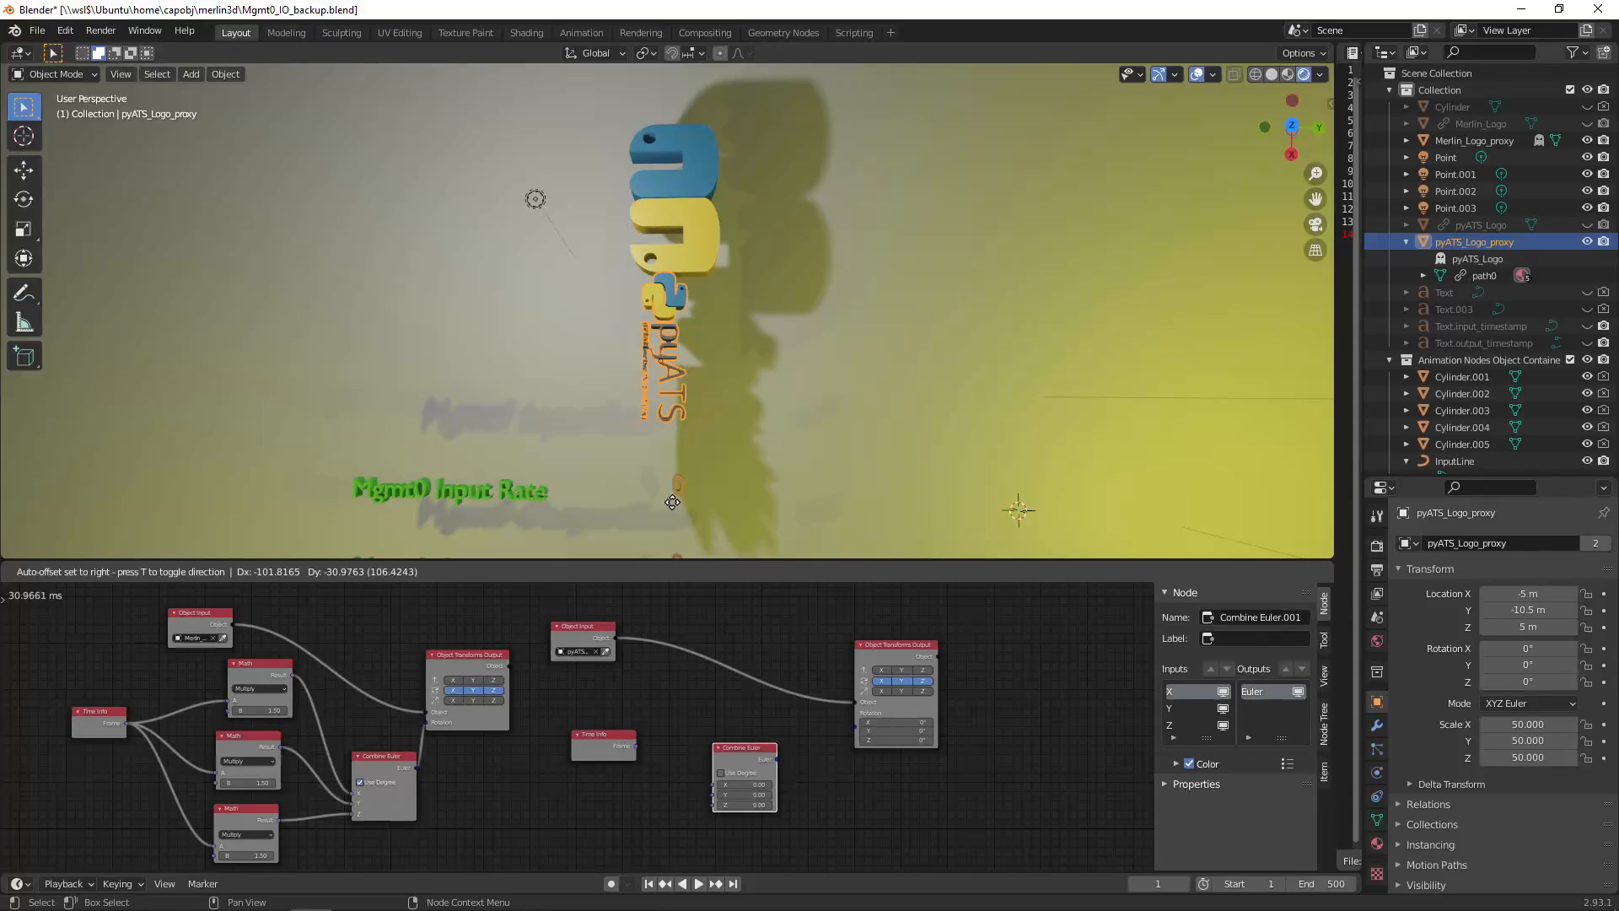
left_click(675, 490)
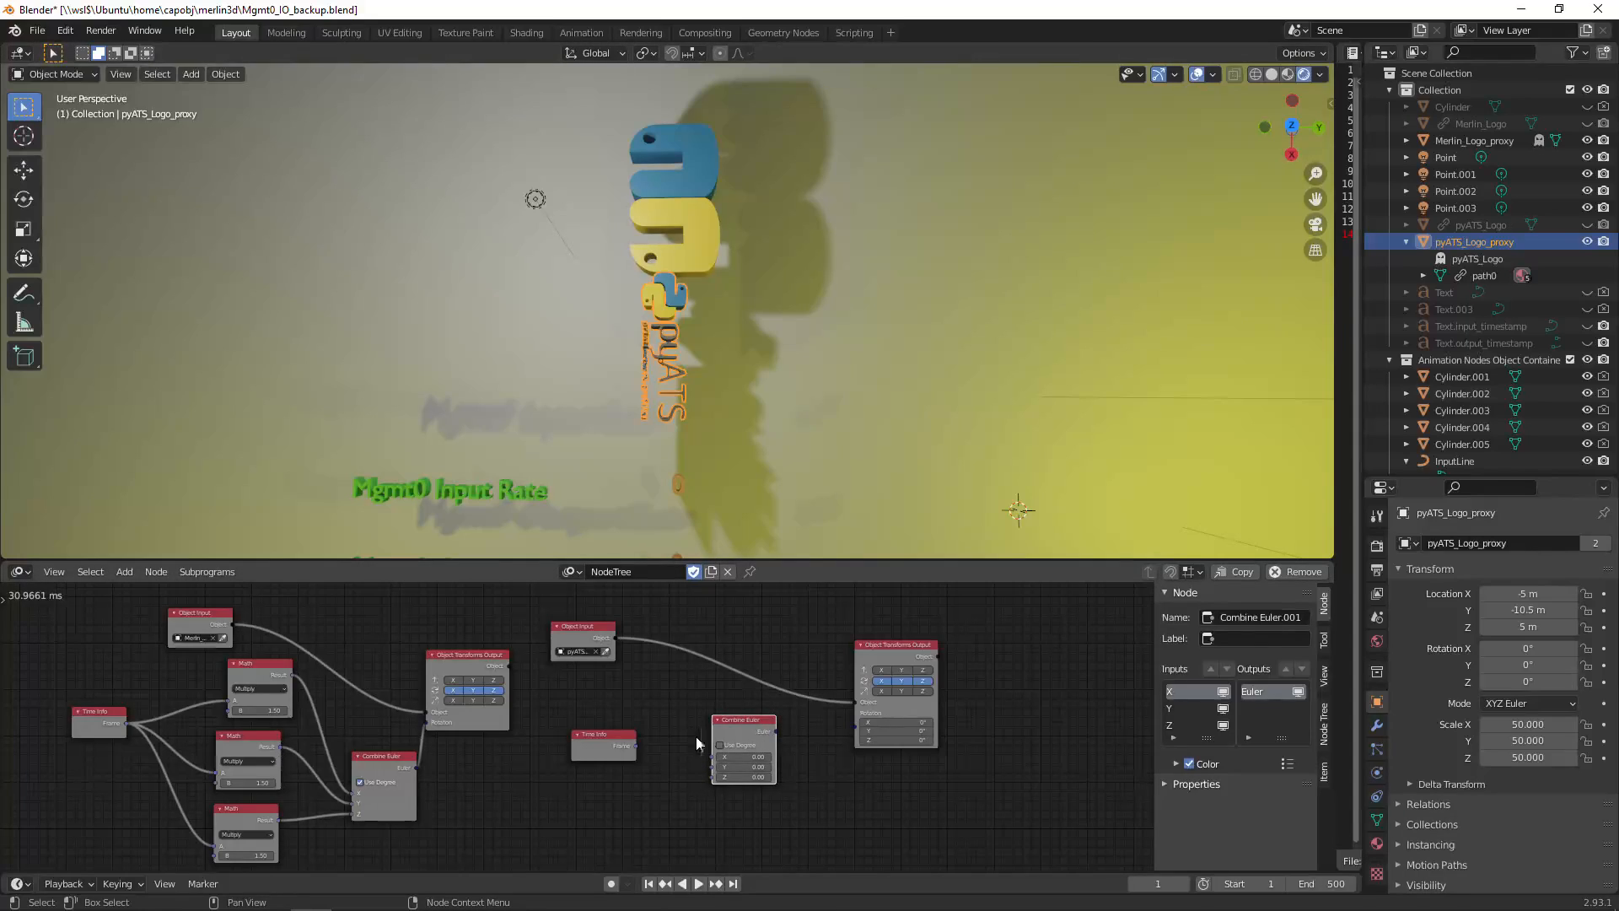
- Connect the new Combine Euler node to the Rotation input of the pyATS Object Transforms Output and spread the nodes apart
left_click(635, 747)
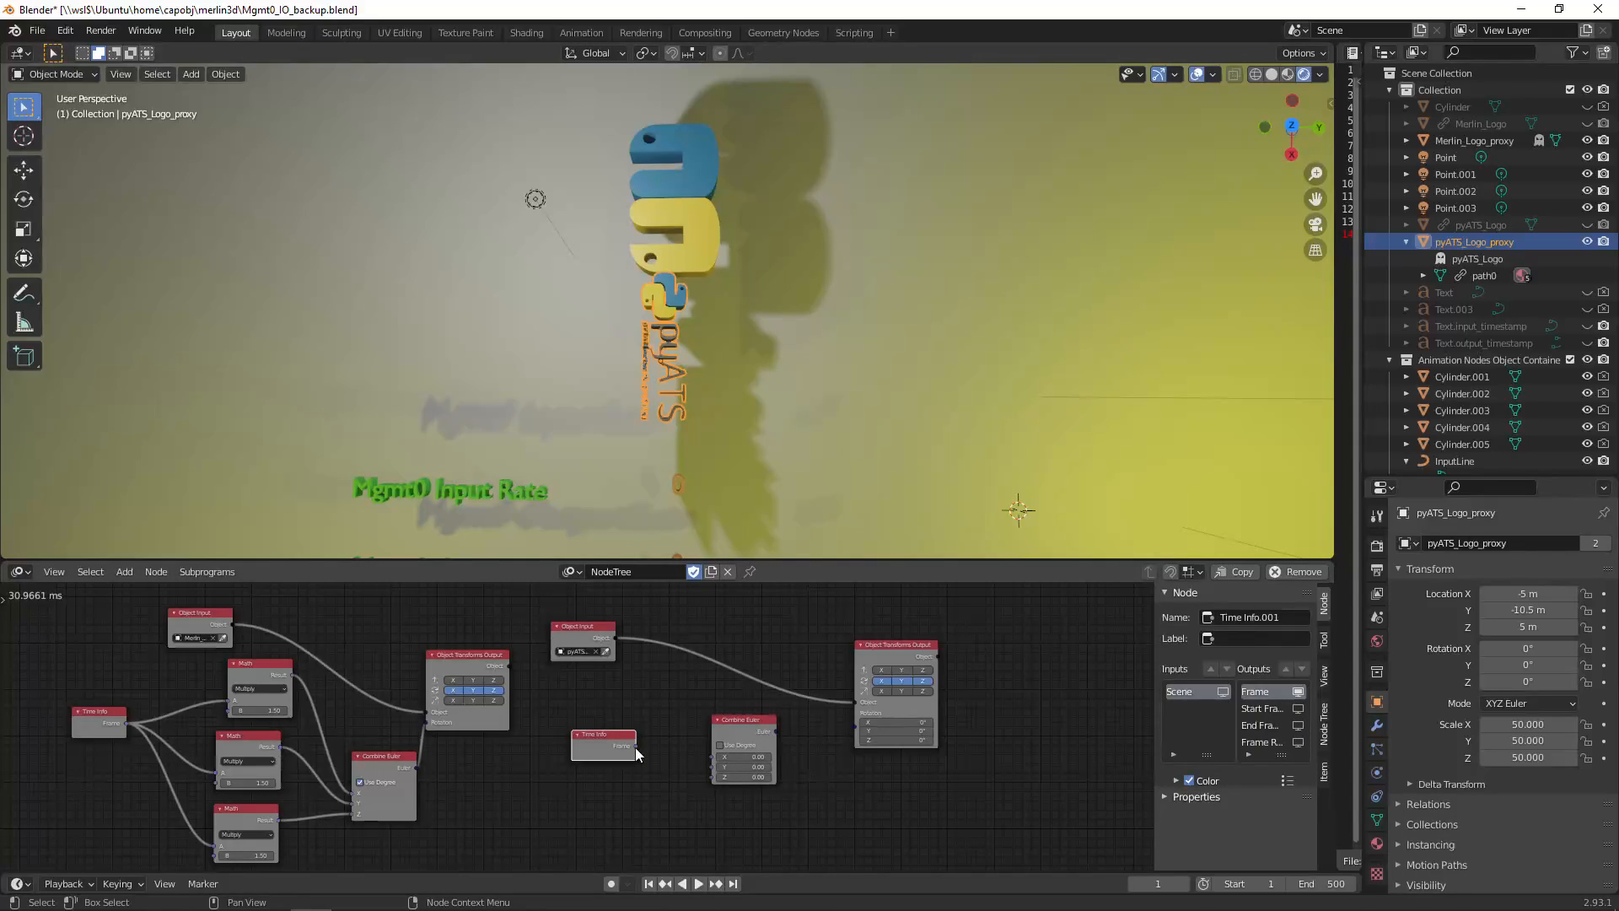
left_click_drag(635, 747, 592, 743)
left_click_drag(747, 726, 853, 726)
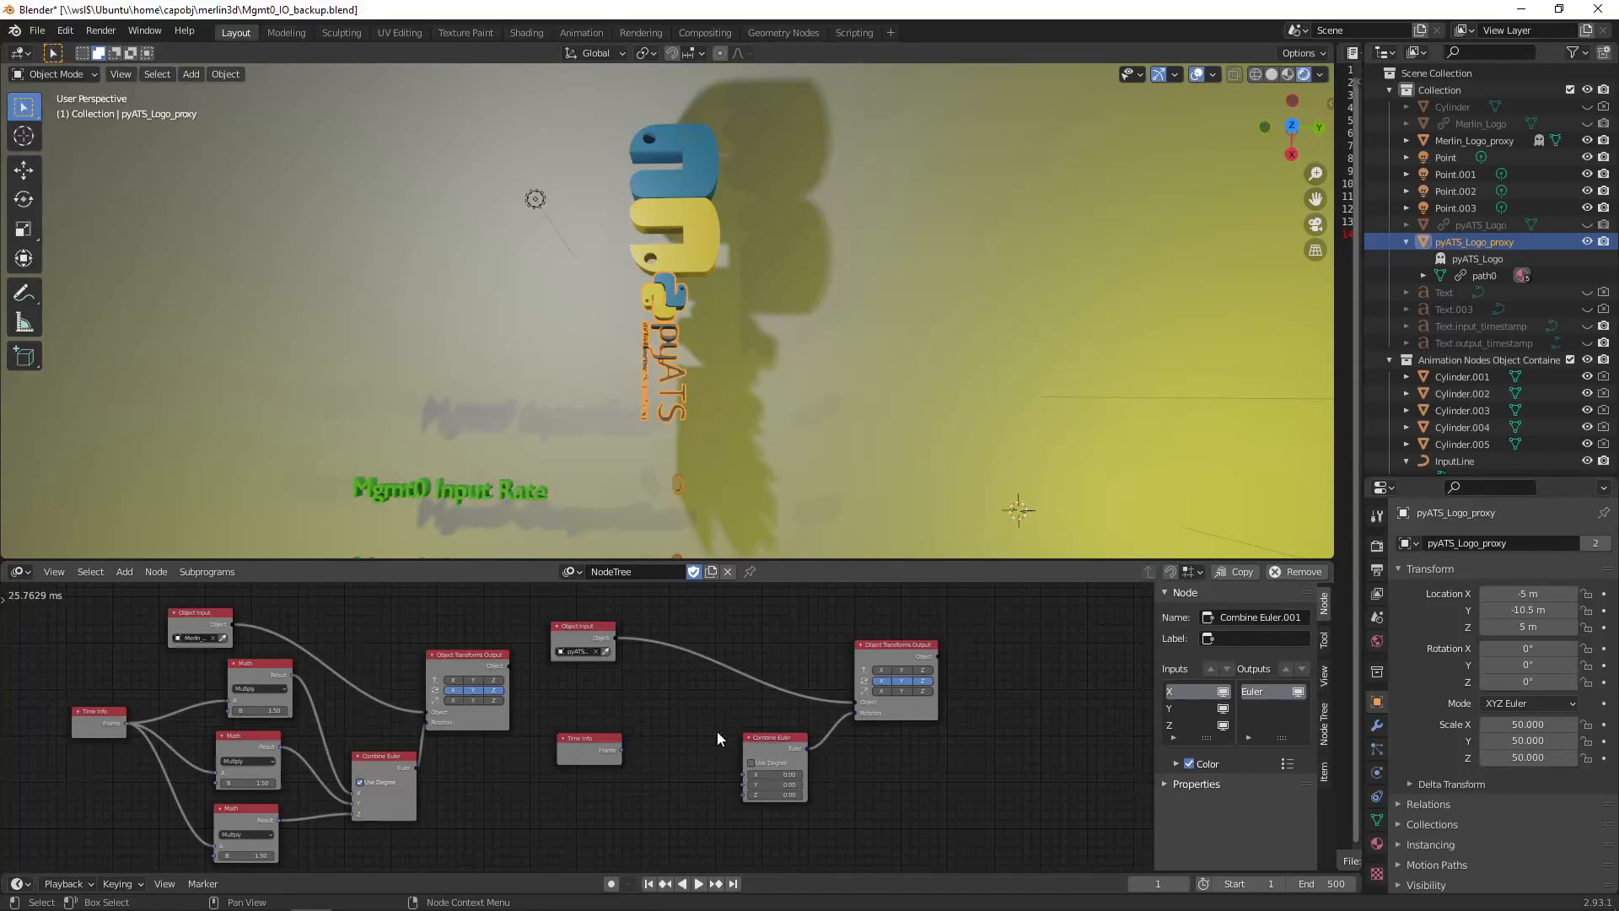
mouse_move(772, 737)
left_mouse_down()
mouse_move(742, 732)
mouse_move(784, 751)
left_mouse_up()
left_click_drag(895, 648, 1005, 645)
left_click_drag(782, 753, 800, 747)
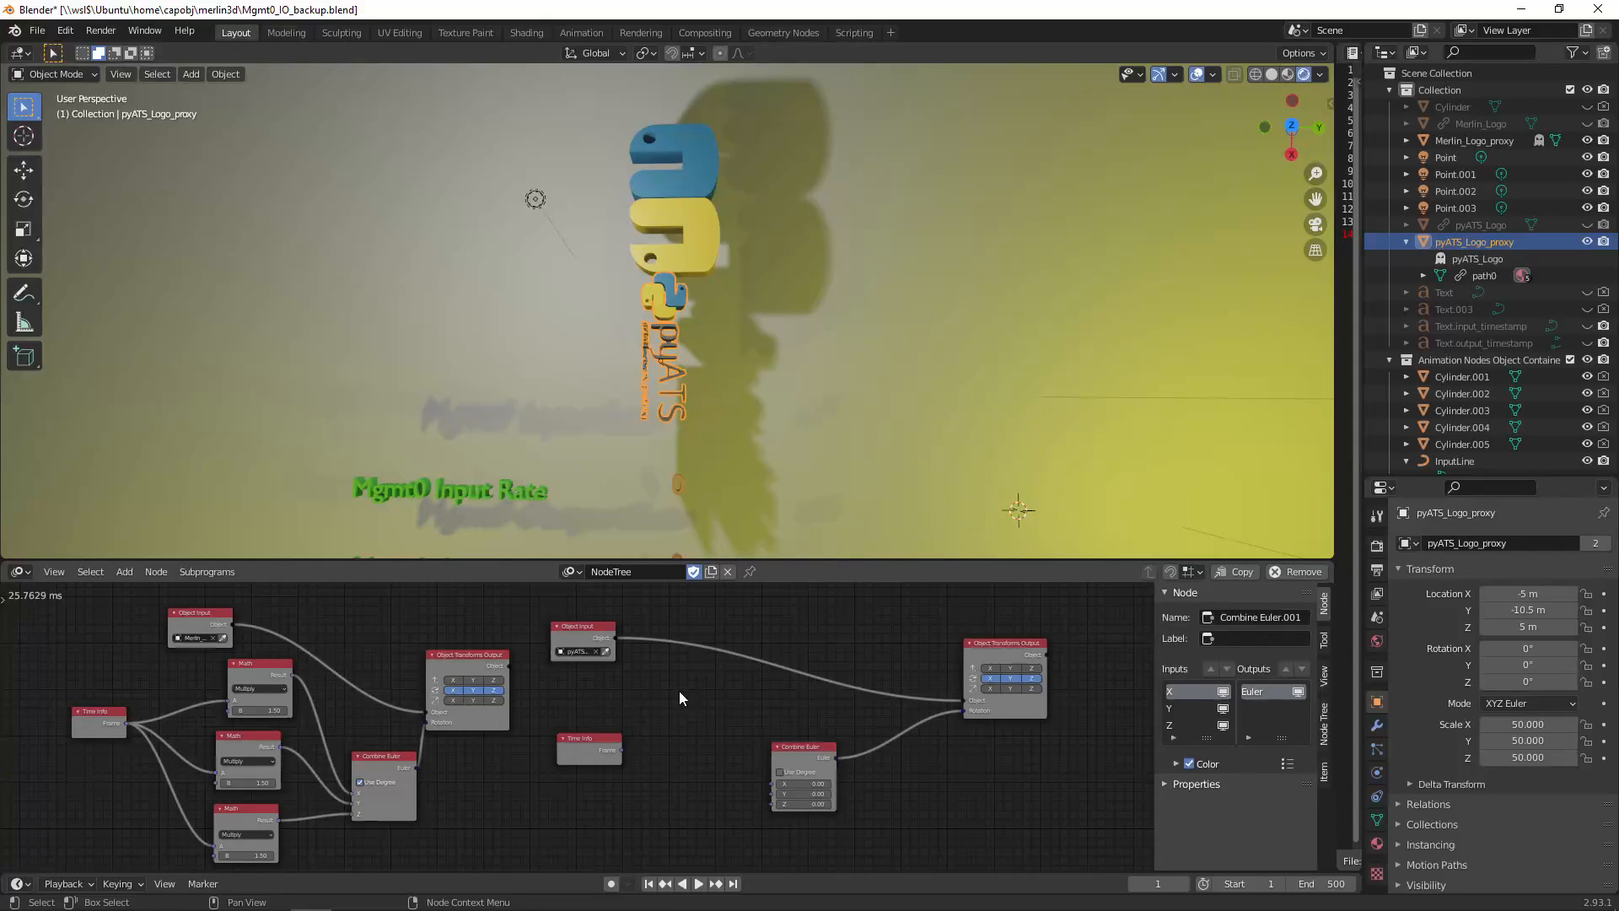
- Add a Multiply Math node between Time Info and Combine Euler, and duplicate it twice in a vertical stack
key("shift+a")
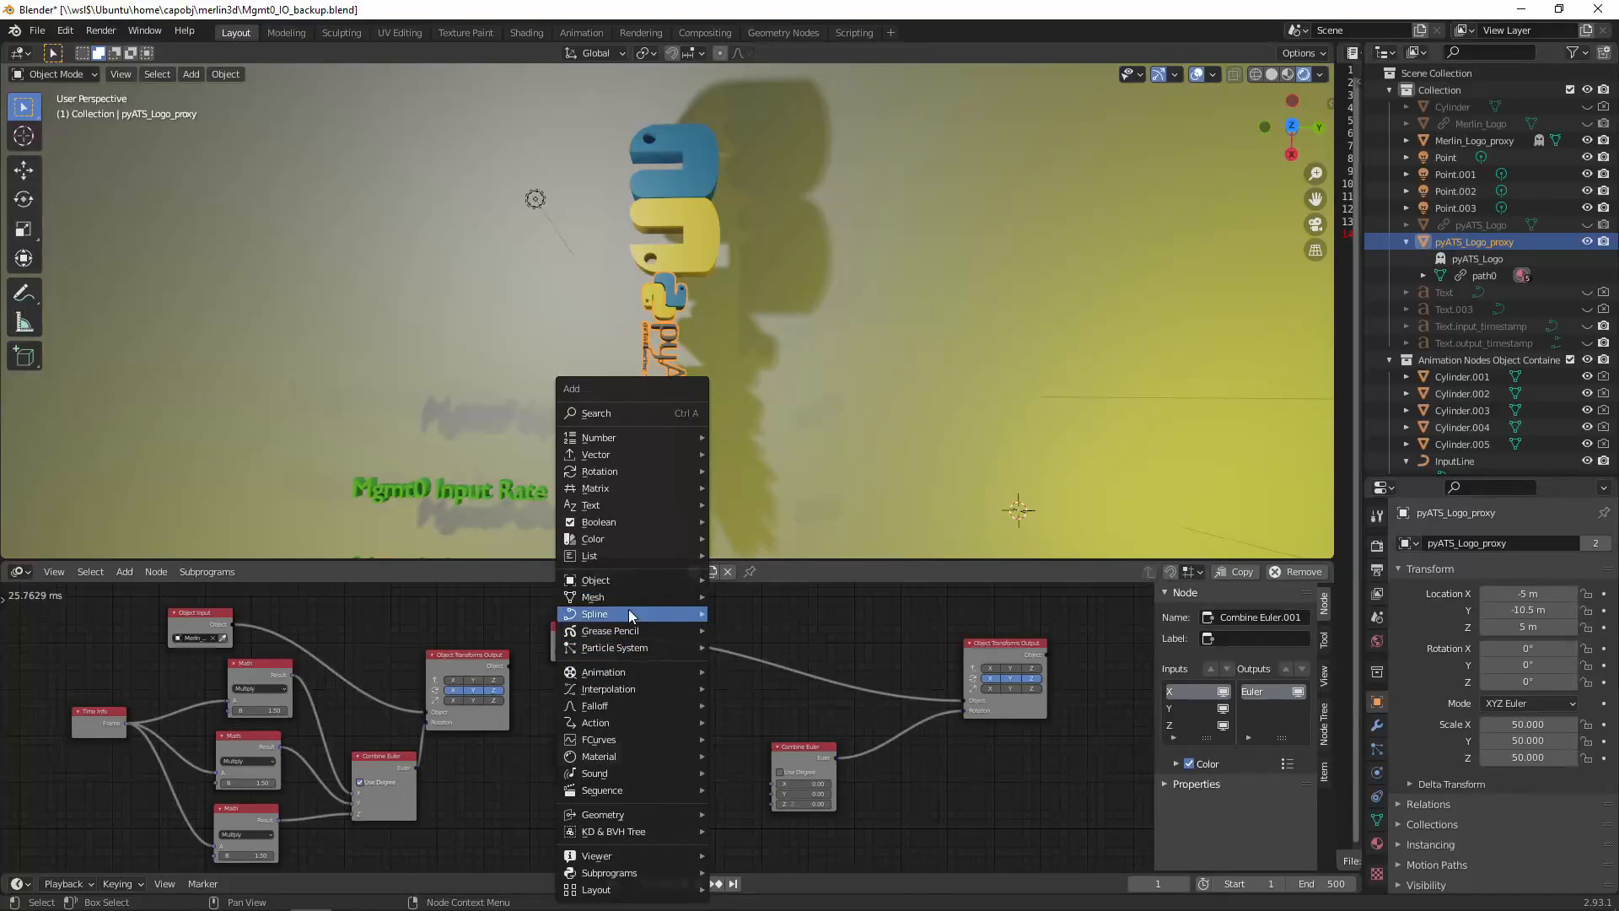
mouse_move(609, 438)
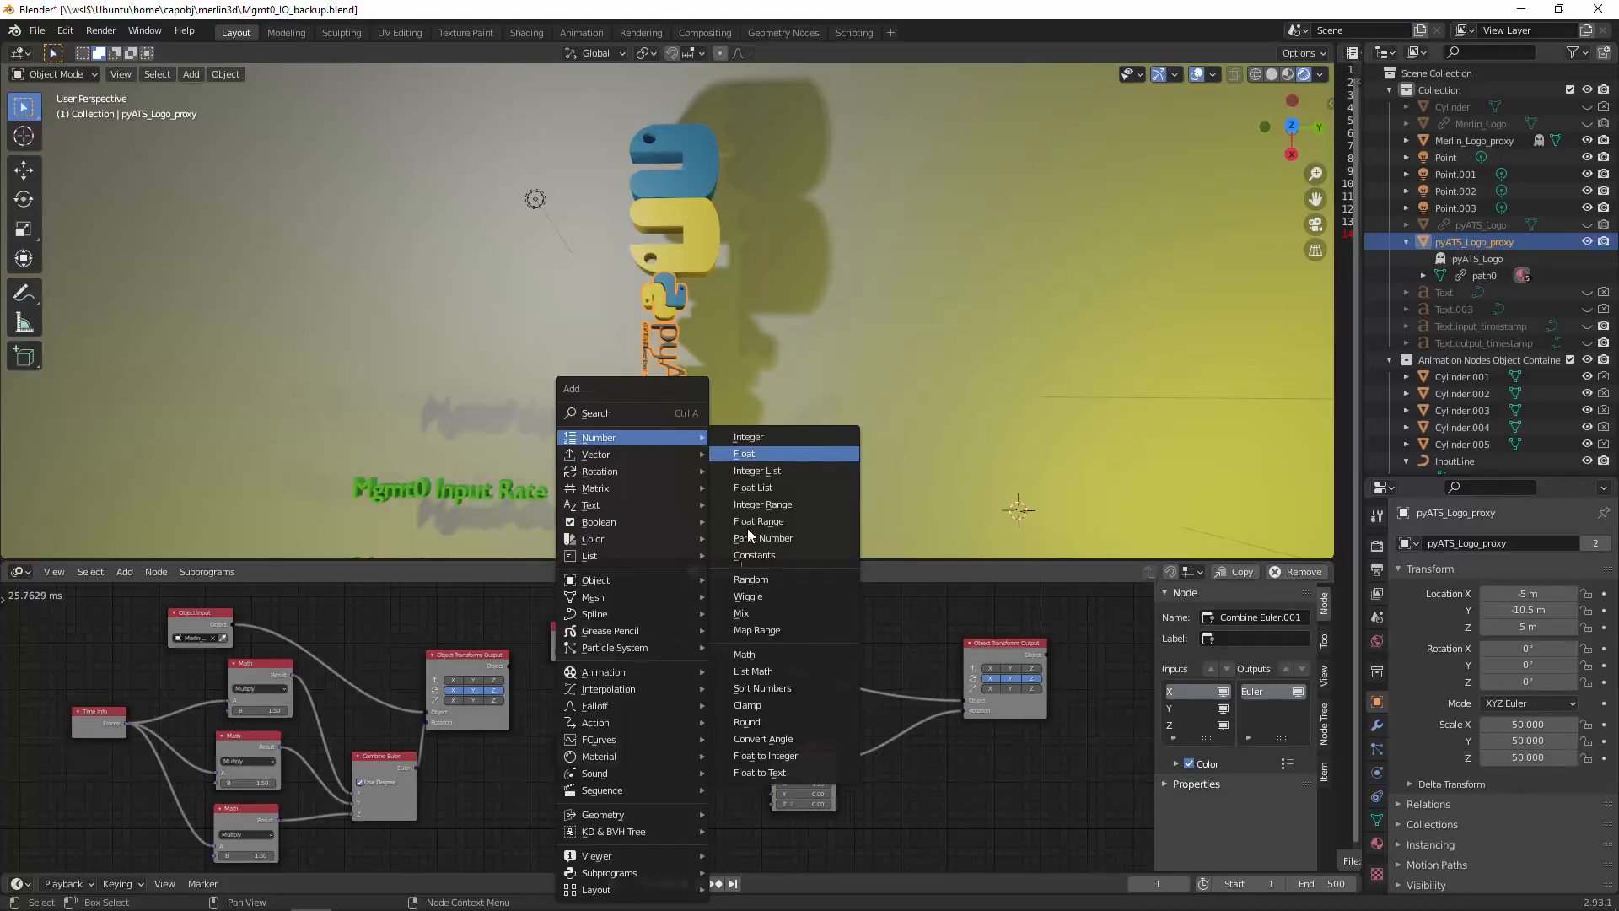
left_click(744, 654)
left_click(672, 664)
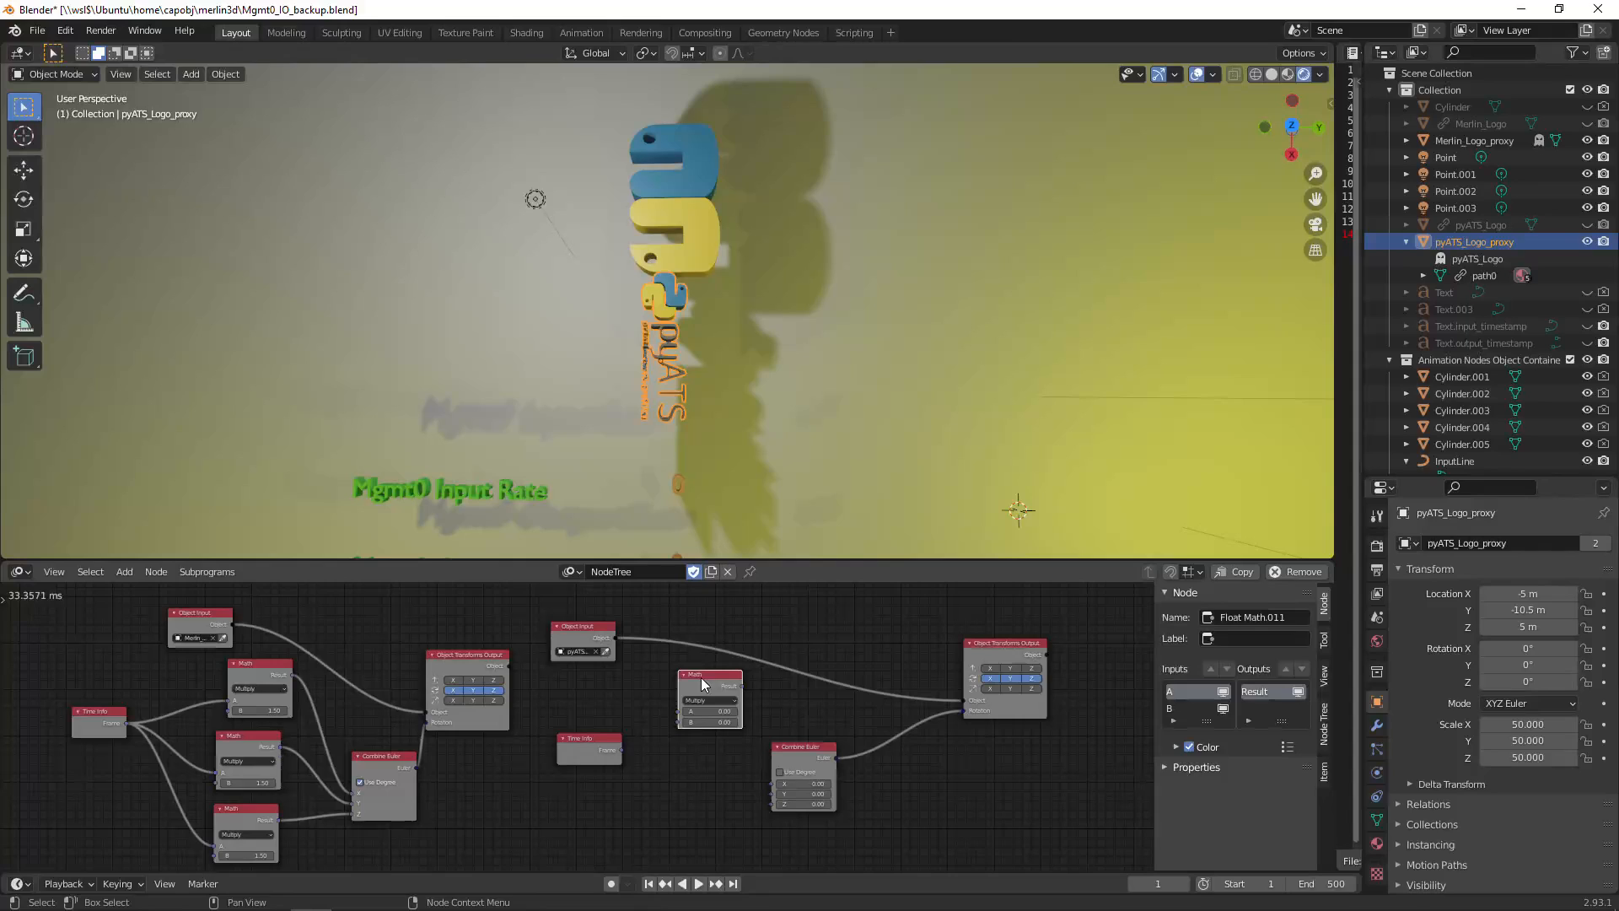
key("shift+d")
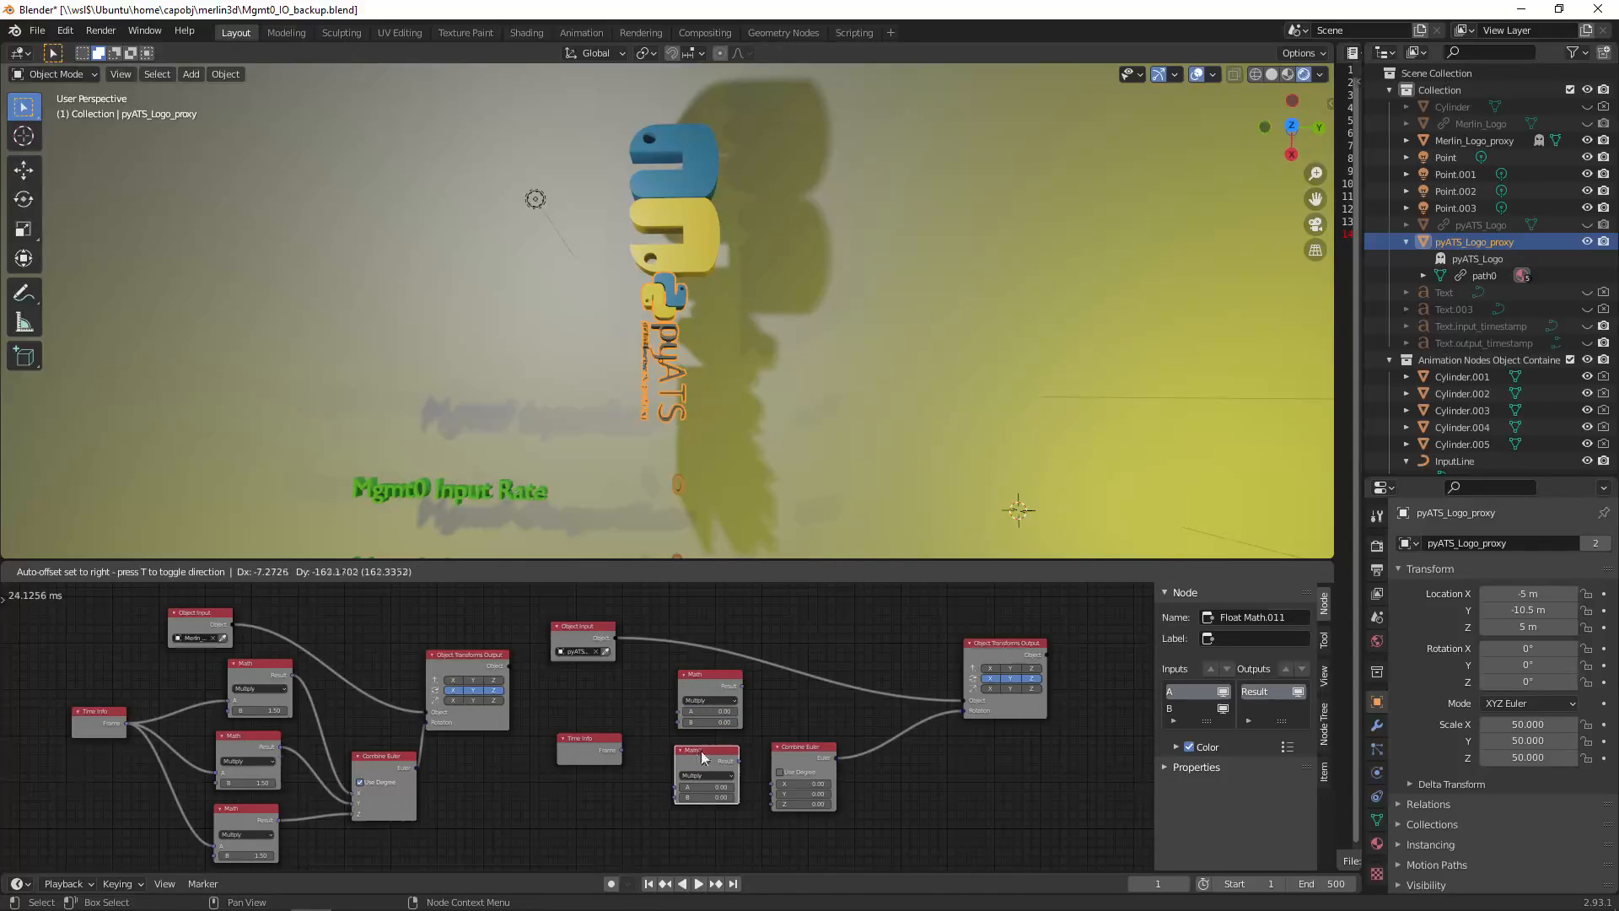
left_click(703, 756)
key("shift+d")
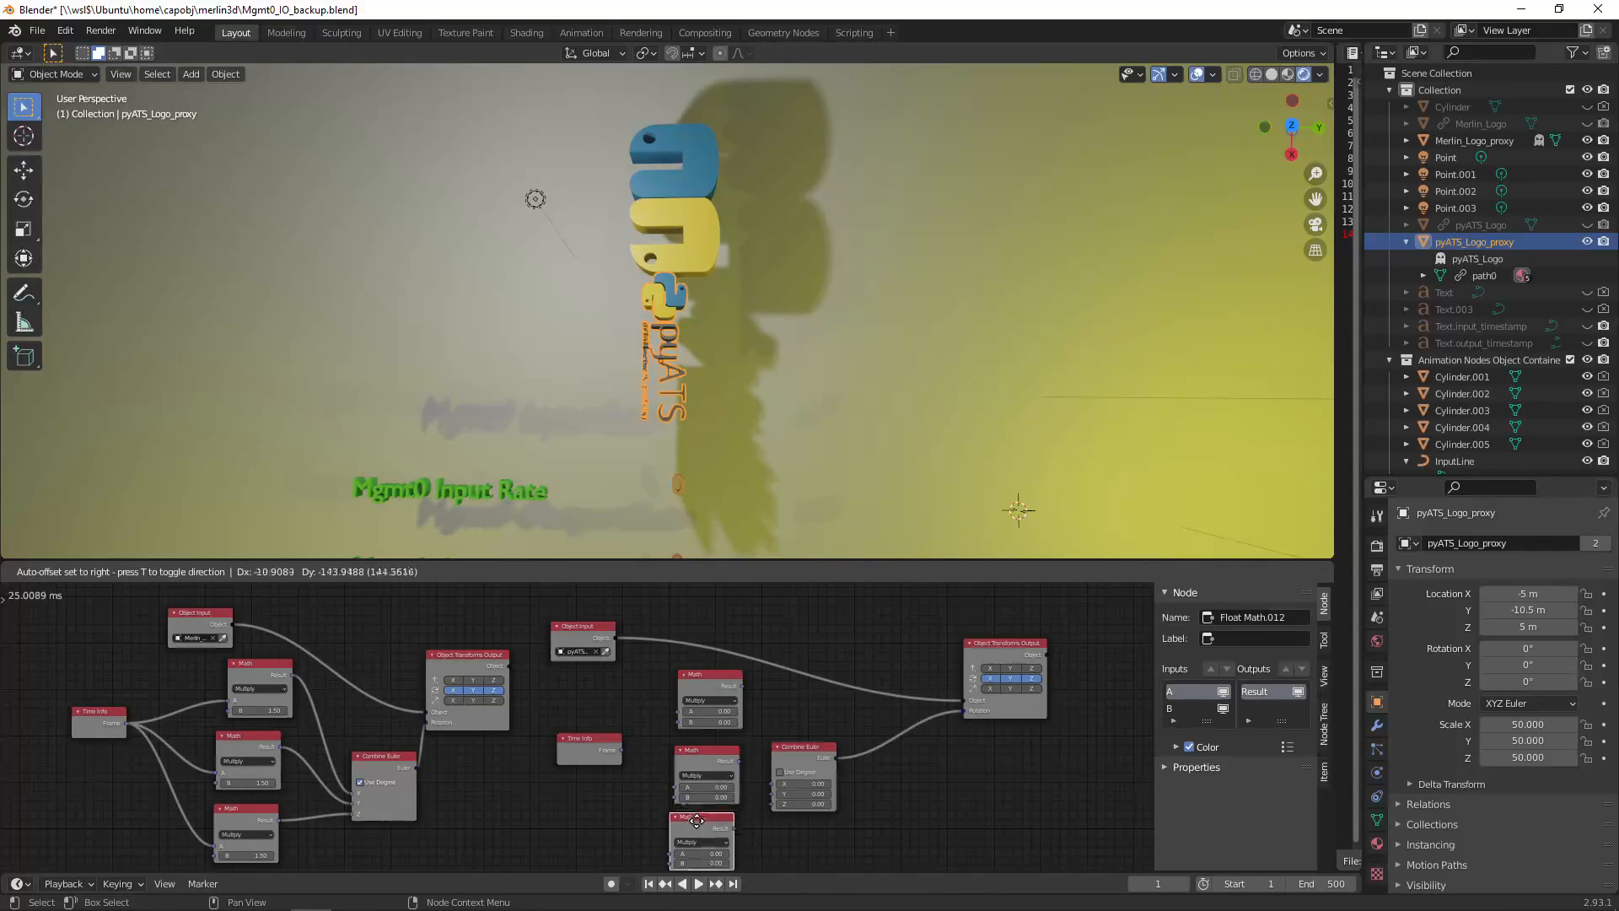
left_click(729, 834)
- Connect the three Math results to Combine Euler's X, Y and Z inputs, and Time Info's Frame to the Math nodes' A inputs
left_click_drag(734, 833, 773, 793)
left_click(736, 761)
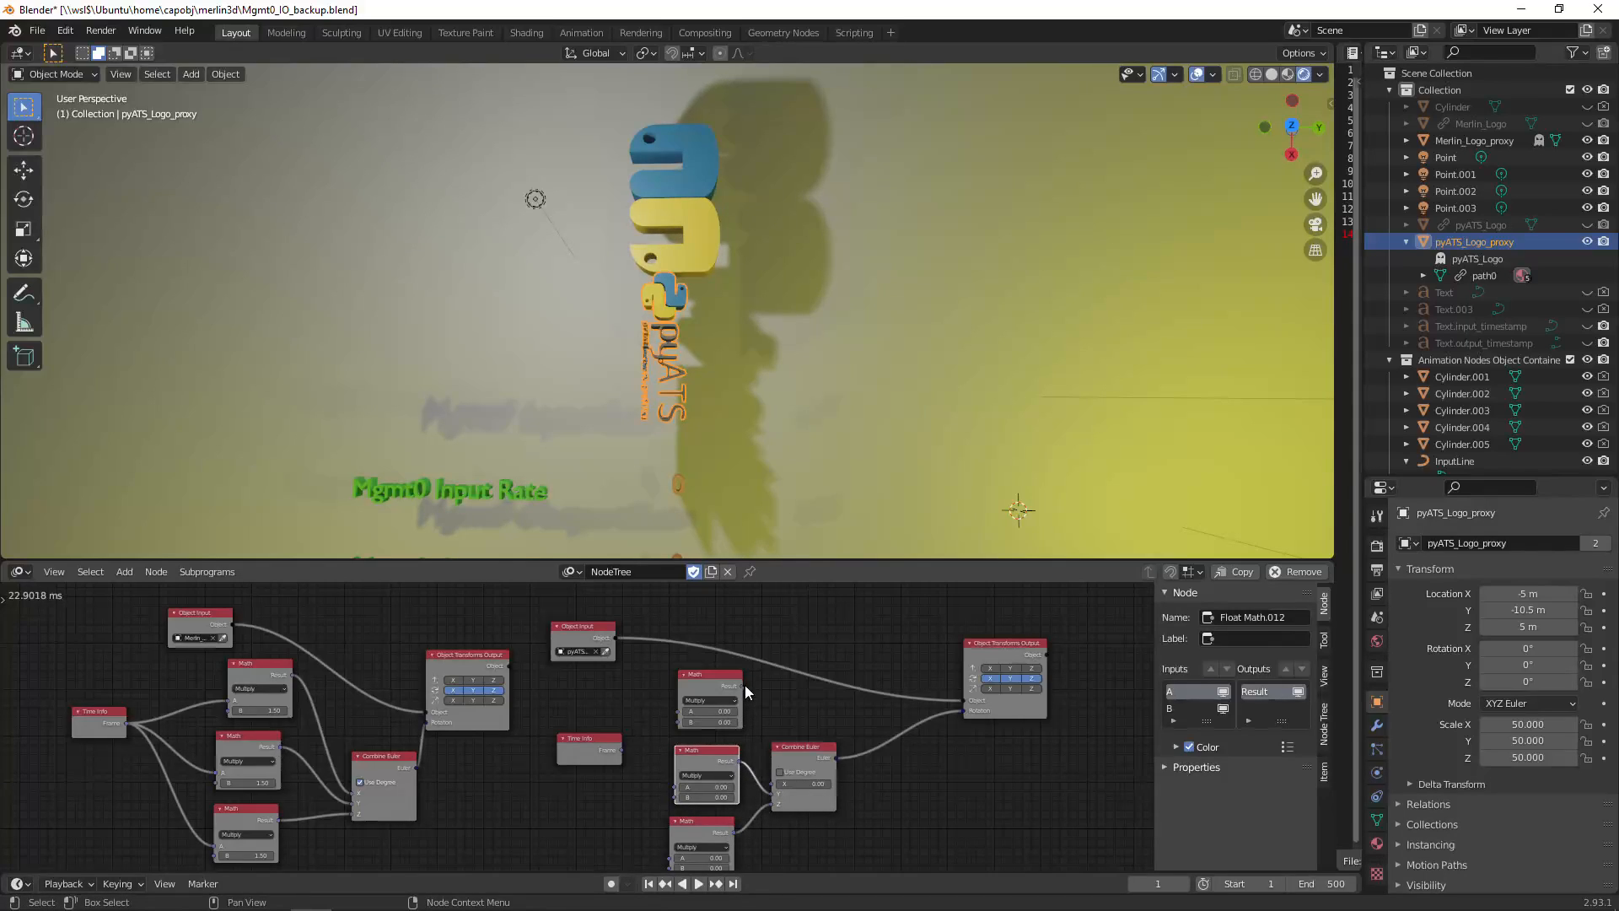
left_click_drag(743, 686, 777, 786)
left_click_drag(621, 750, 673, 789)
left_click_drag(621, 749, 670, 857)
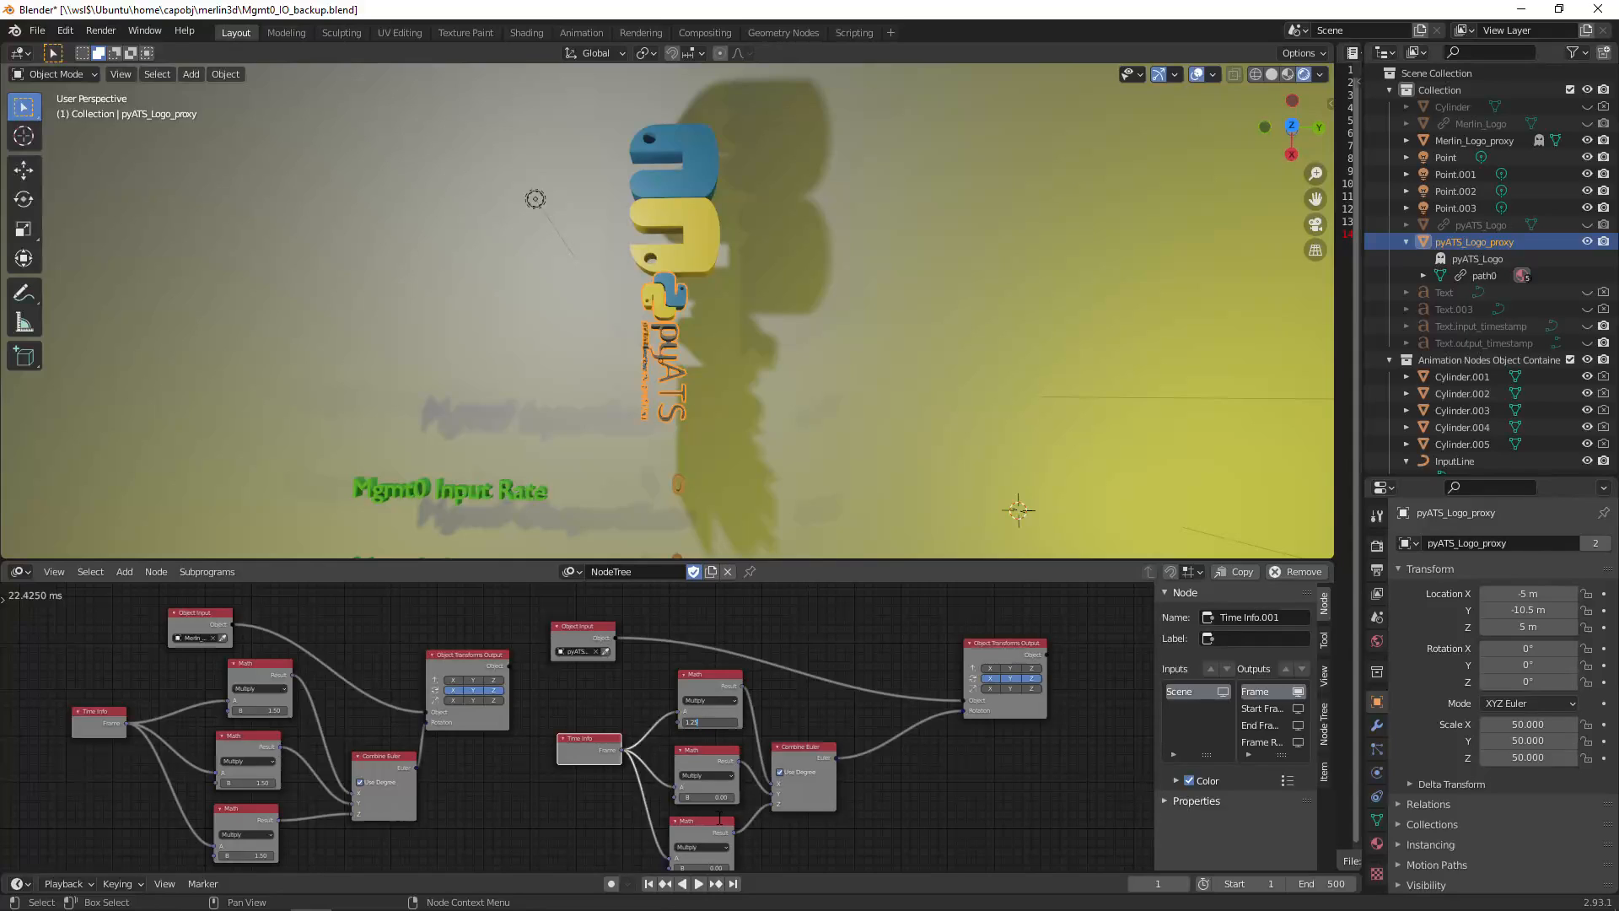
- Set the B value of all three pyATS Multiply Math nodes to 1.25
key("Return")
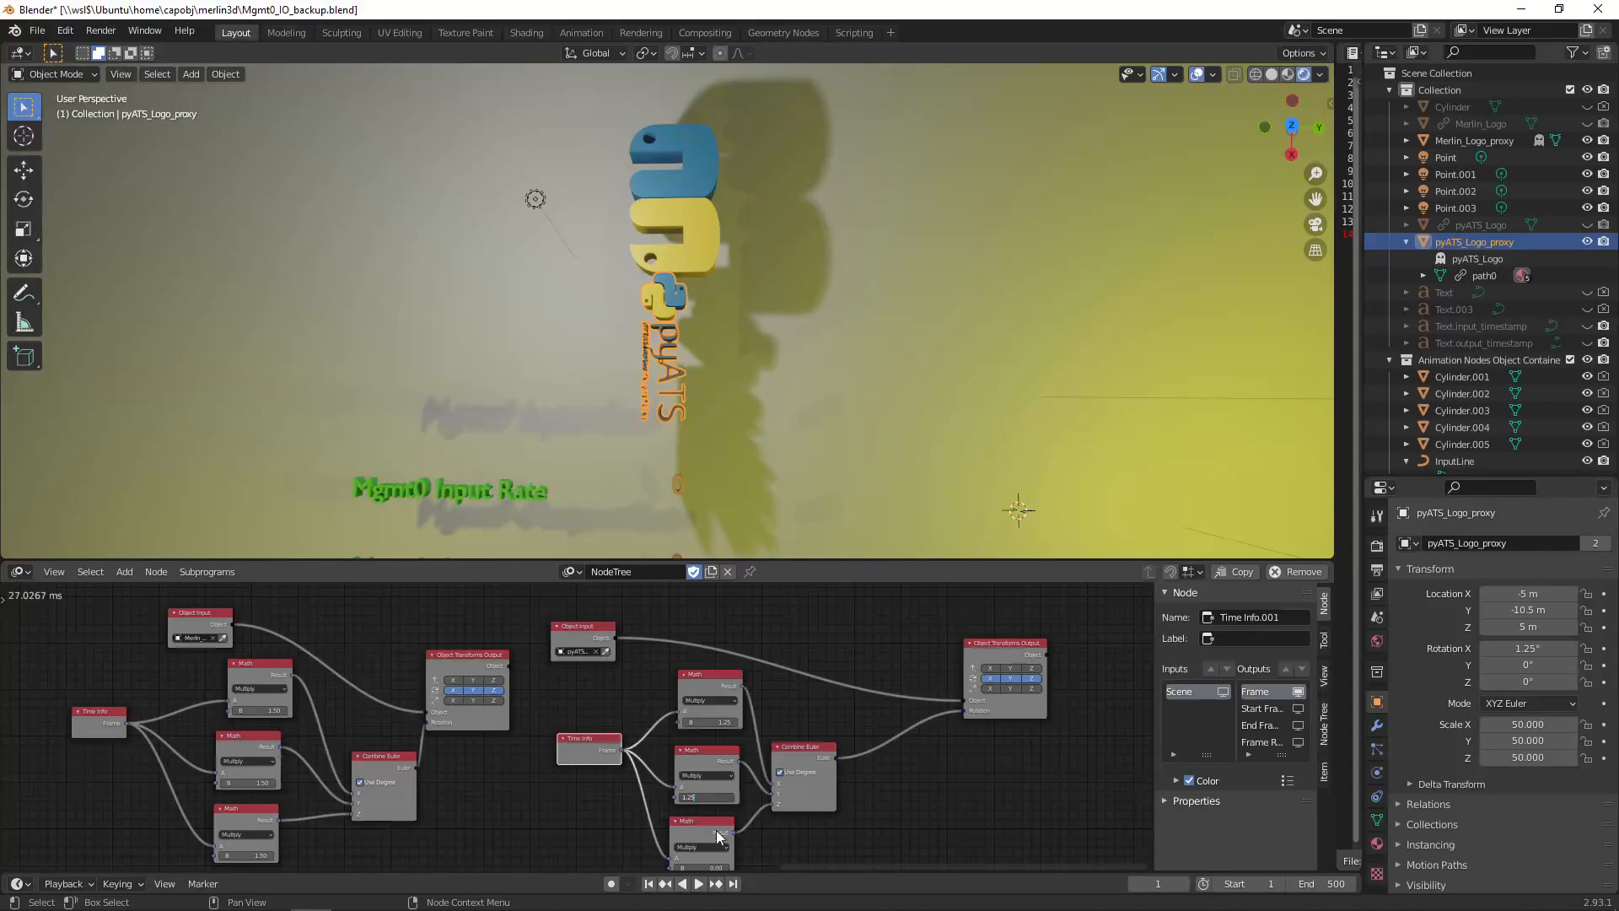
key("Return")
left_click(712, 865)
scroll(872, 798, "down", 2)
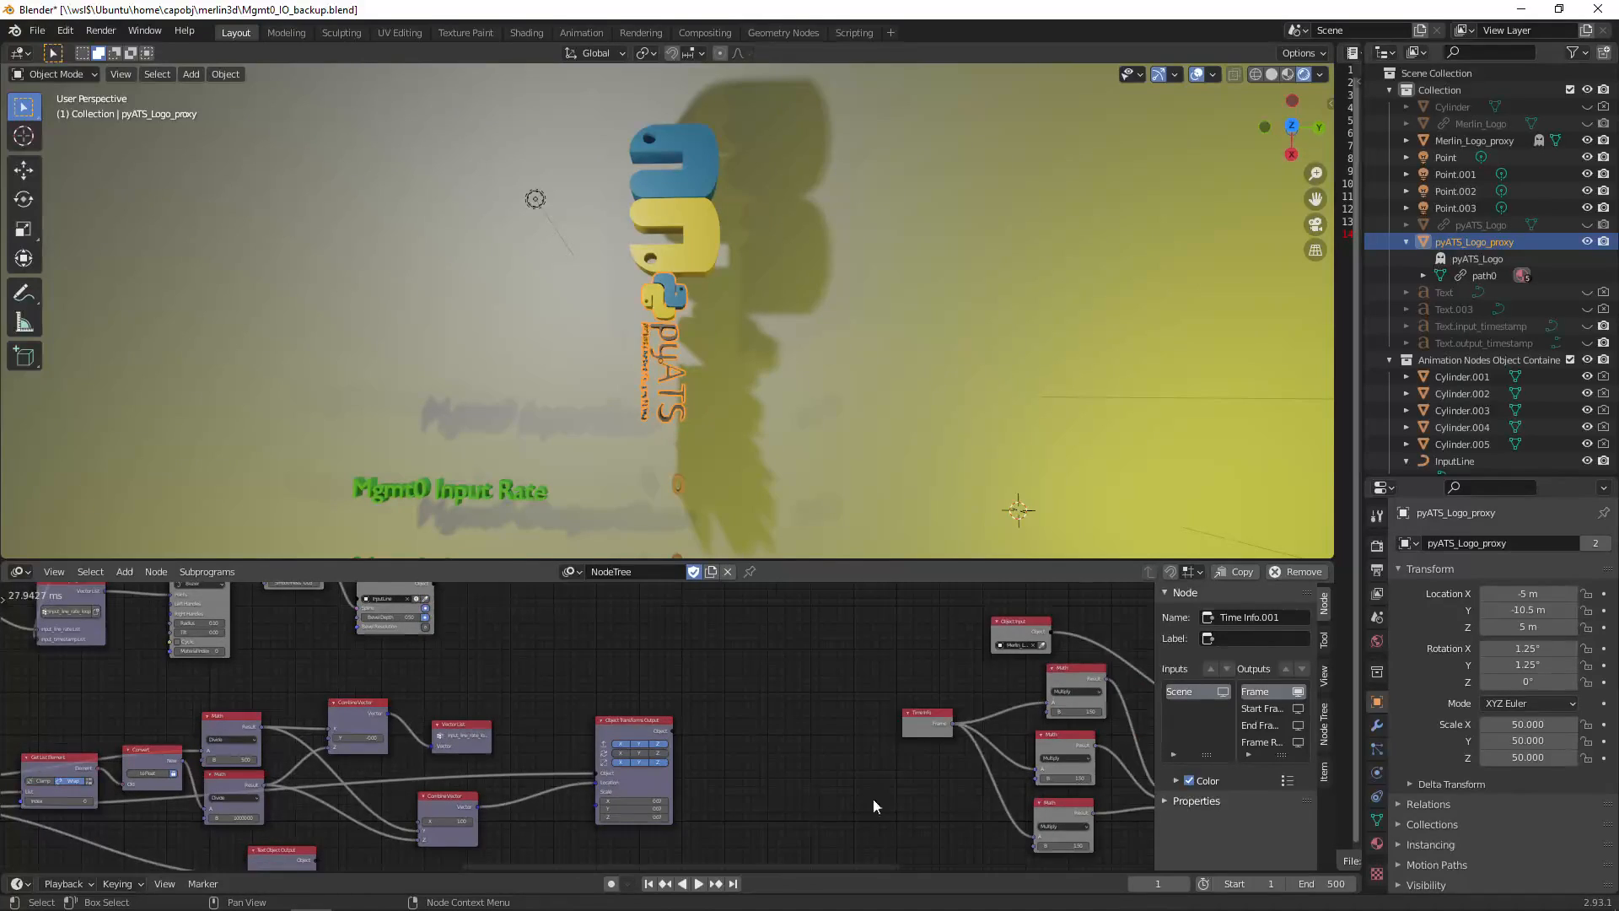
middle_click_drag(873, 798, 333, 719)
middle_click_drag(854, 766, 691, 741)
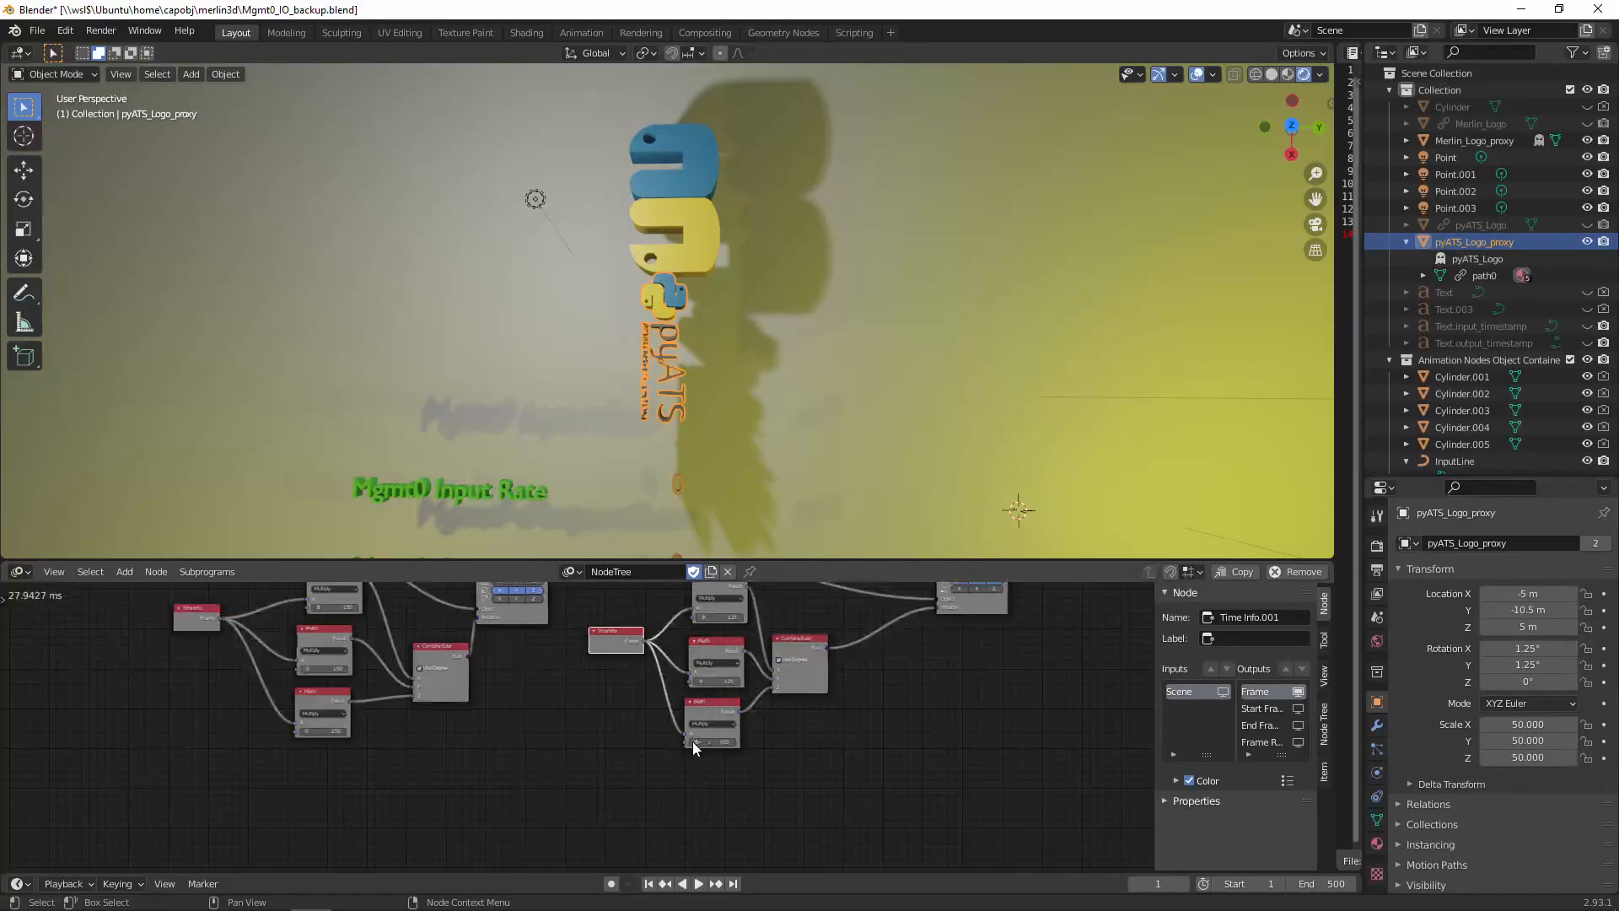
scroll(696, 742, "up", 4)
left_click(779, 743)
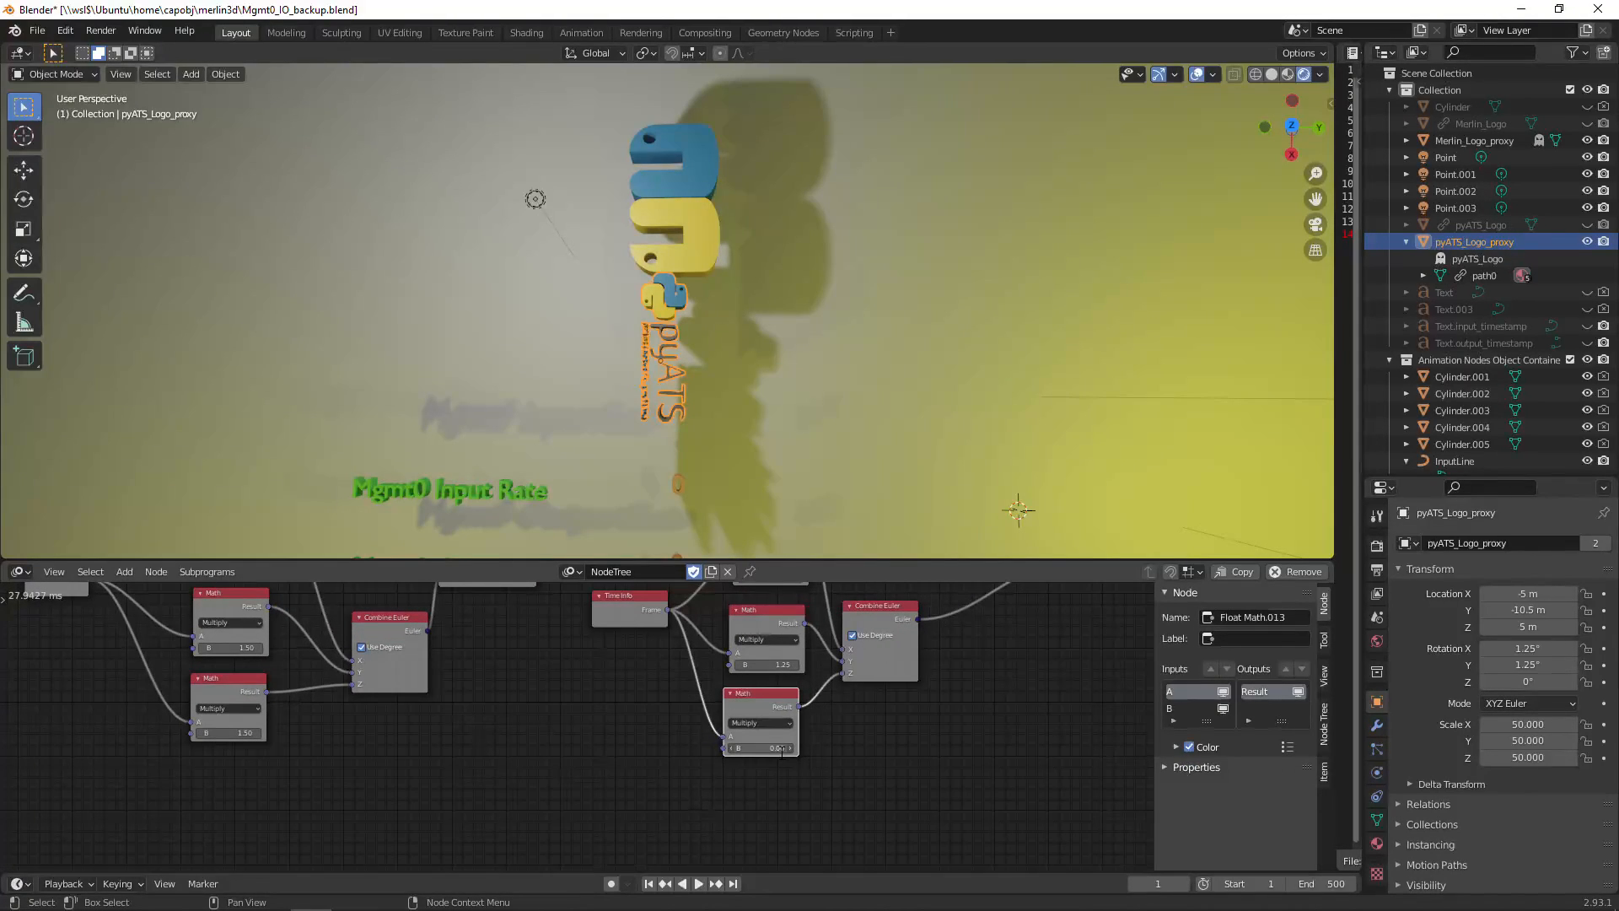
left_click(780, 752)
type("1.25")
key("Return")
- Set the Merlin logo proxy's rotation to 0° on X, 0° on Y and 90° on Z
left_click(681, 165)
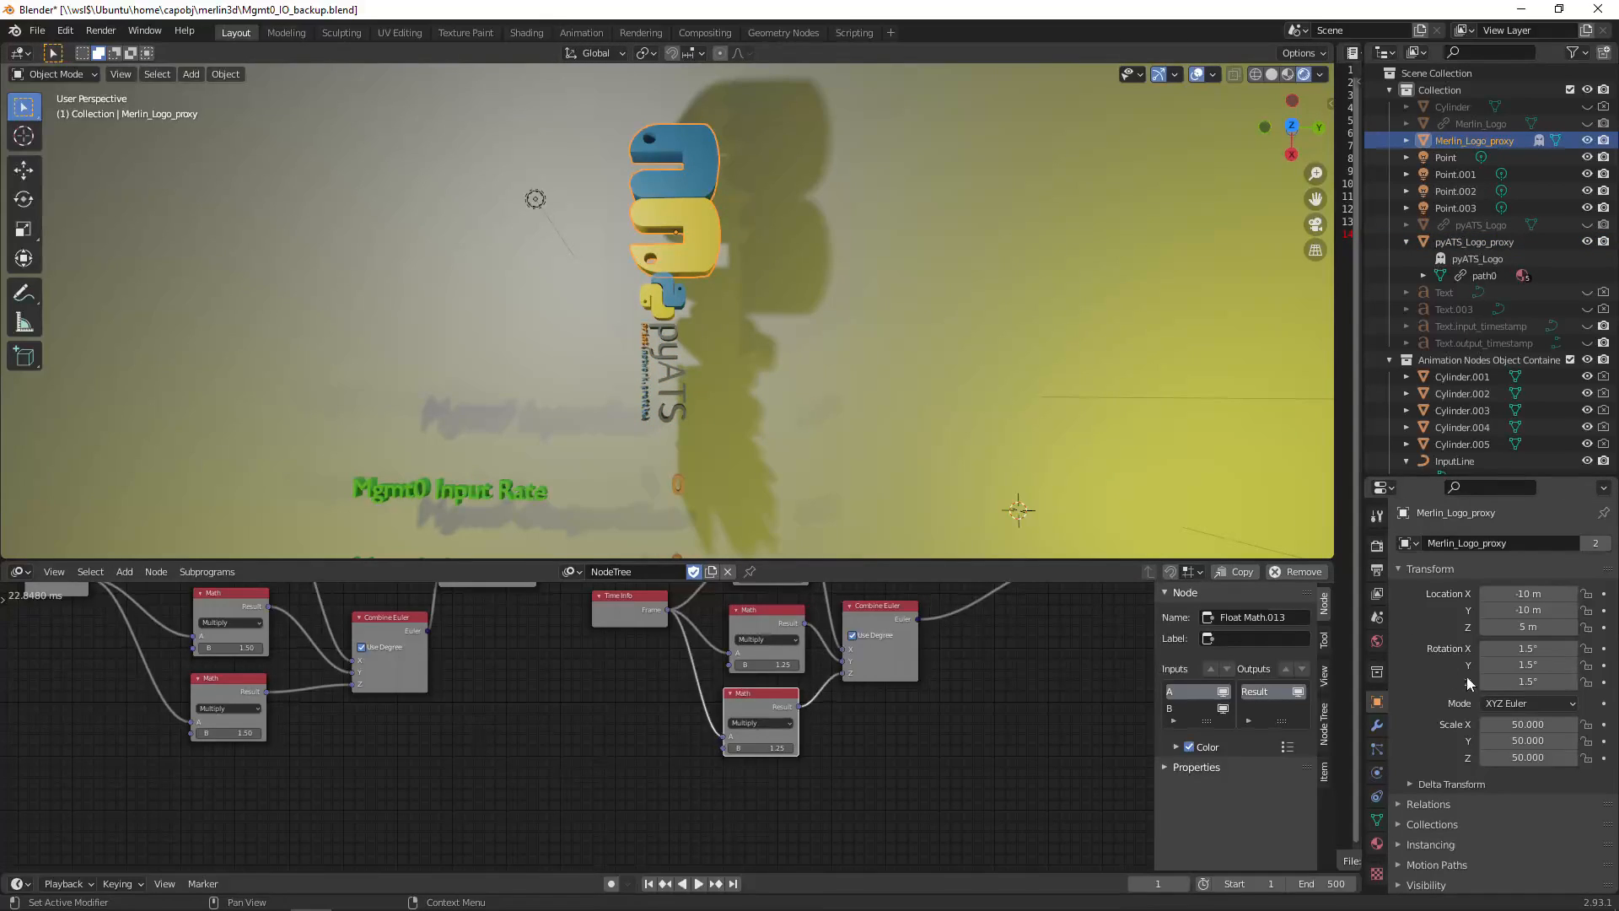
left_click(1523, 647)
type("0")
key("Return")
left_click(1520, 667)
type("0")
key("Return")
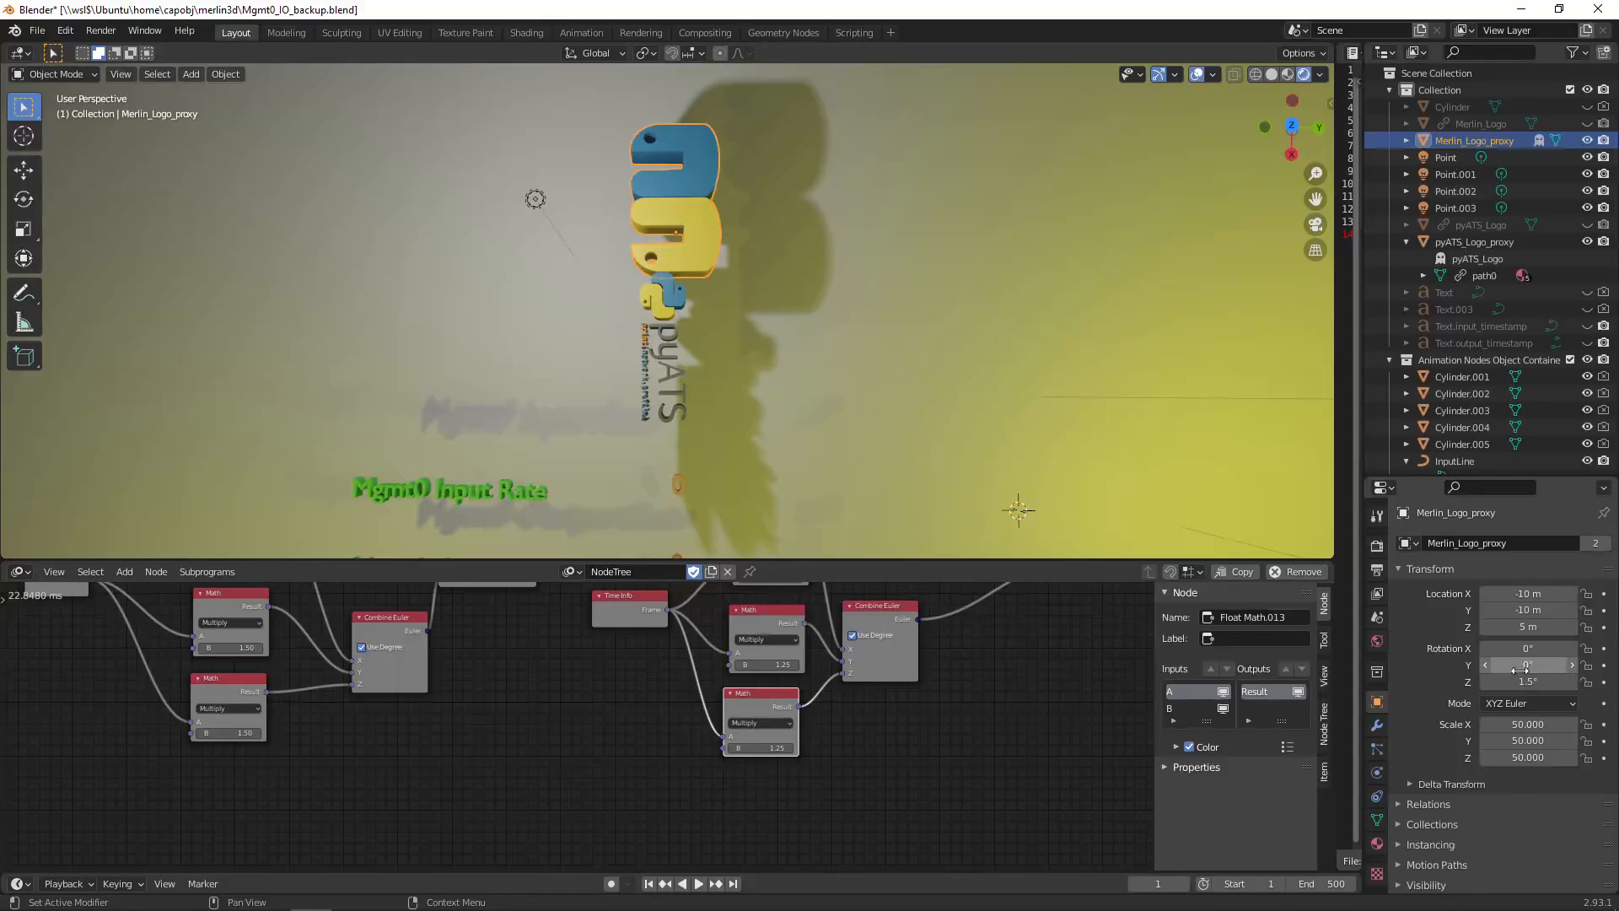
left_click(1524, 681)
type("90")
key("Return")
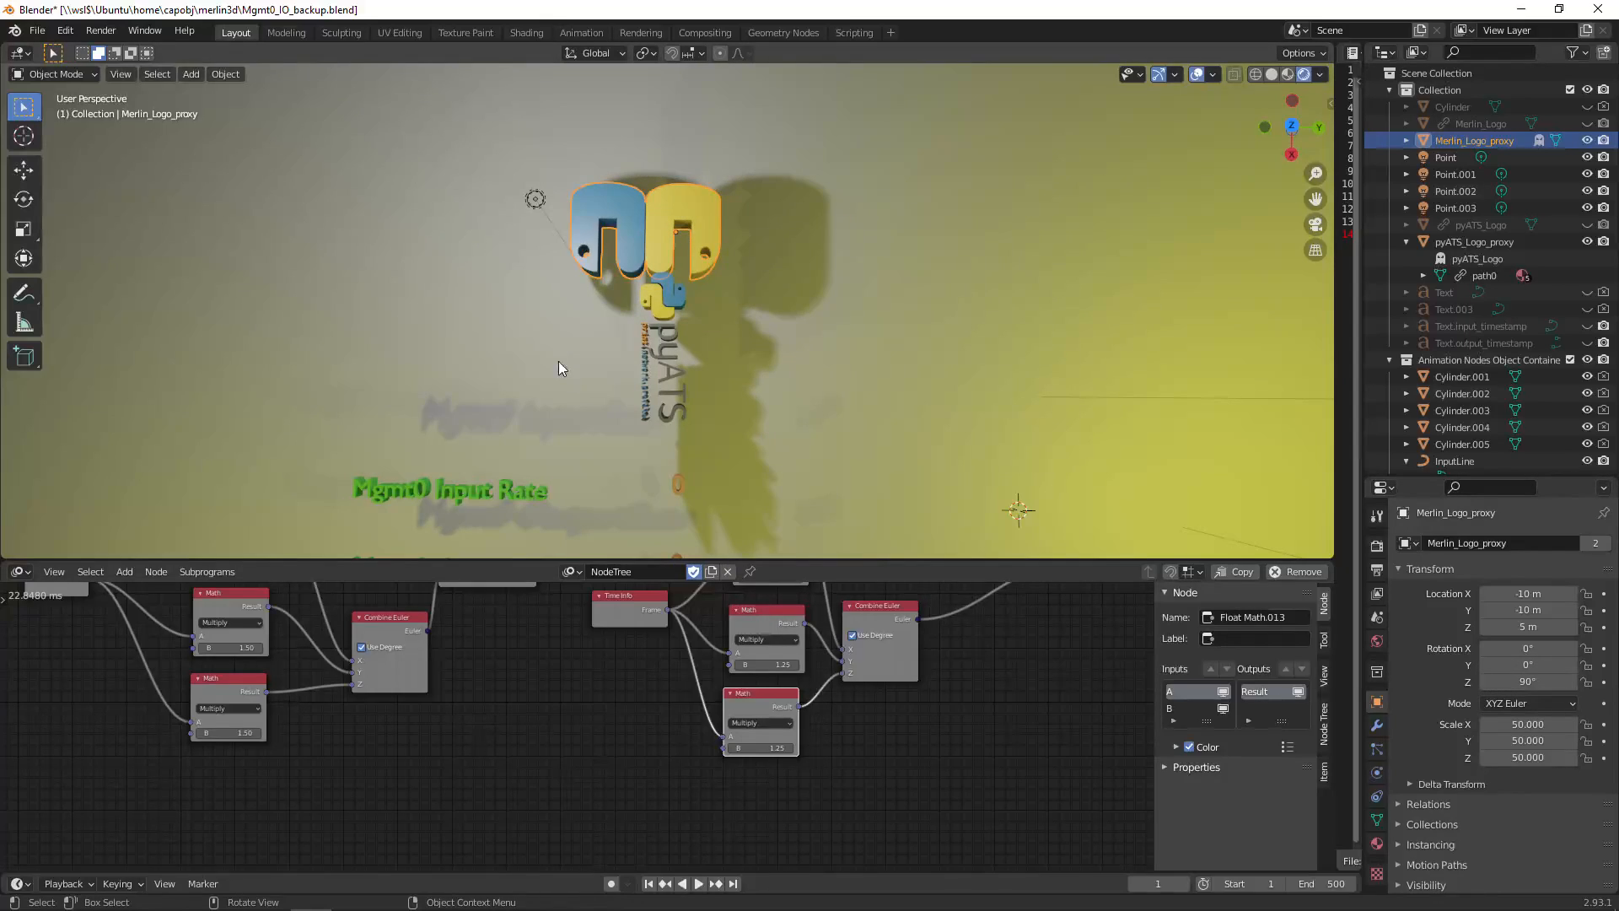
- Set the pyATS logo proxy's rotation to 0° on X, 0° on Y and 90° on Z
left_click(648, 341)
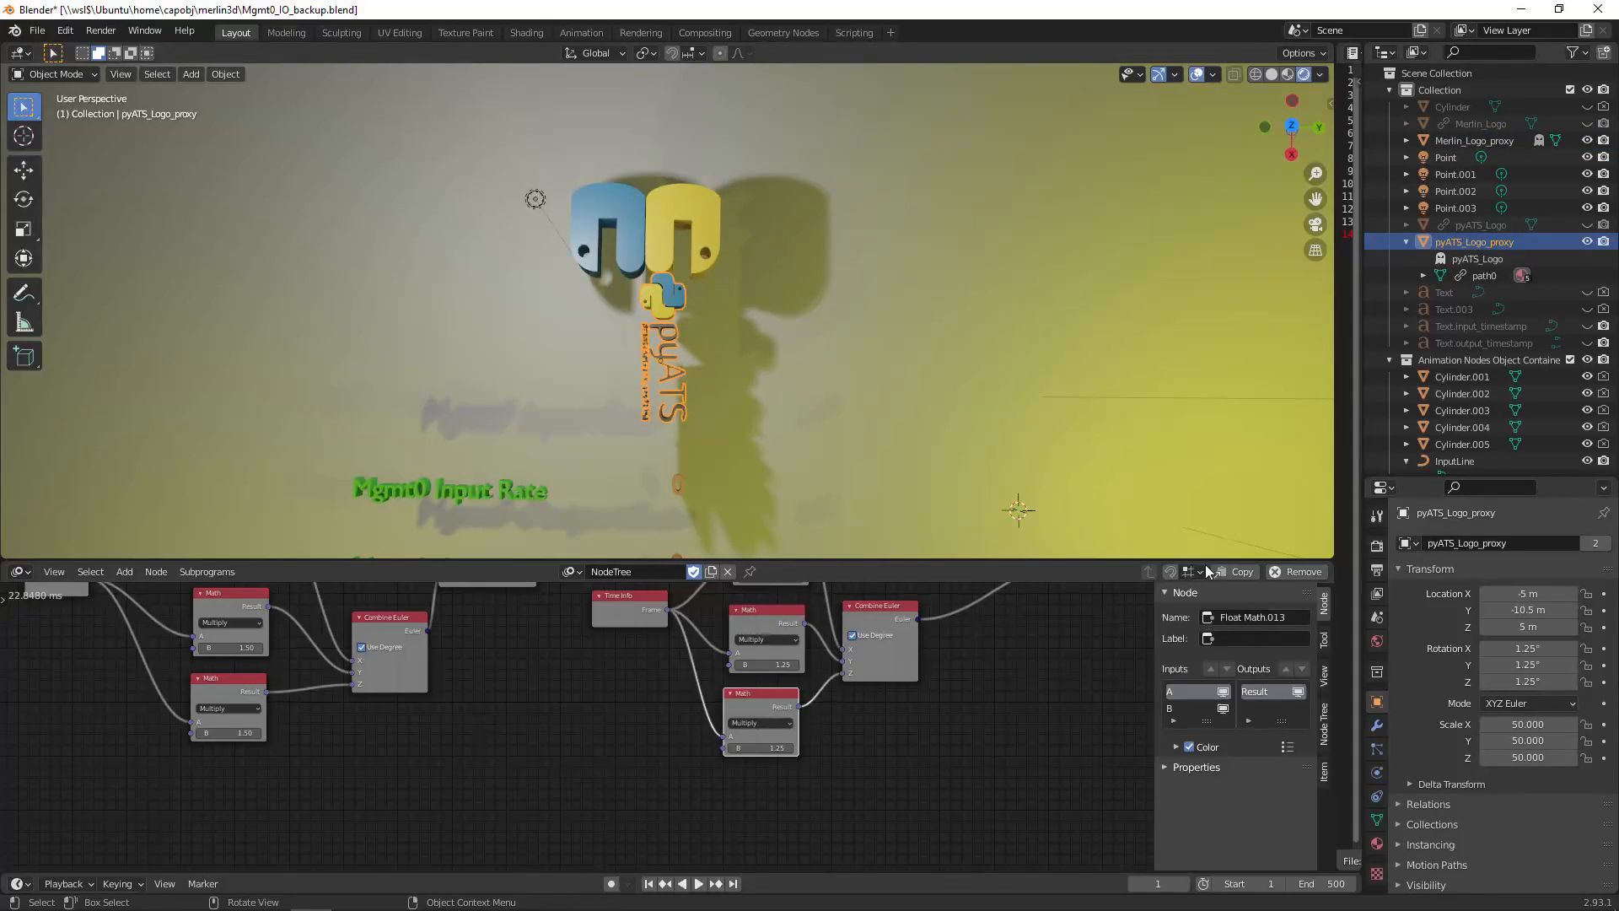
left_click(1526, 647)
type("0")
key("Return")
left_click(1526, 665)
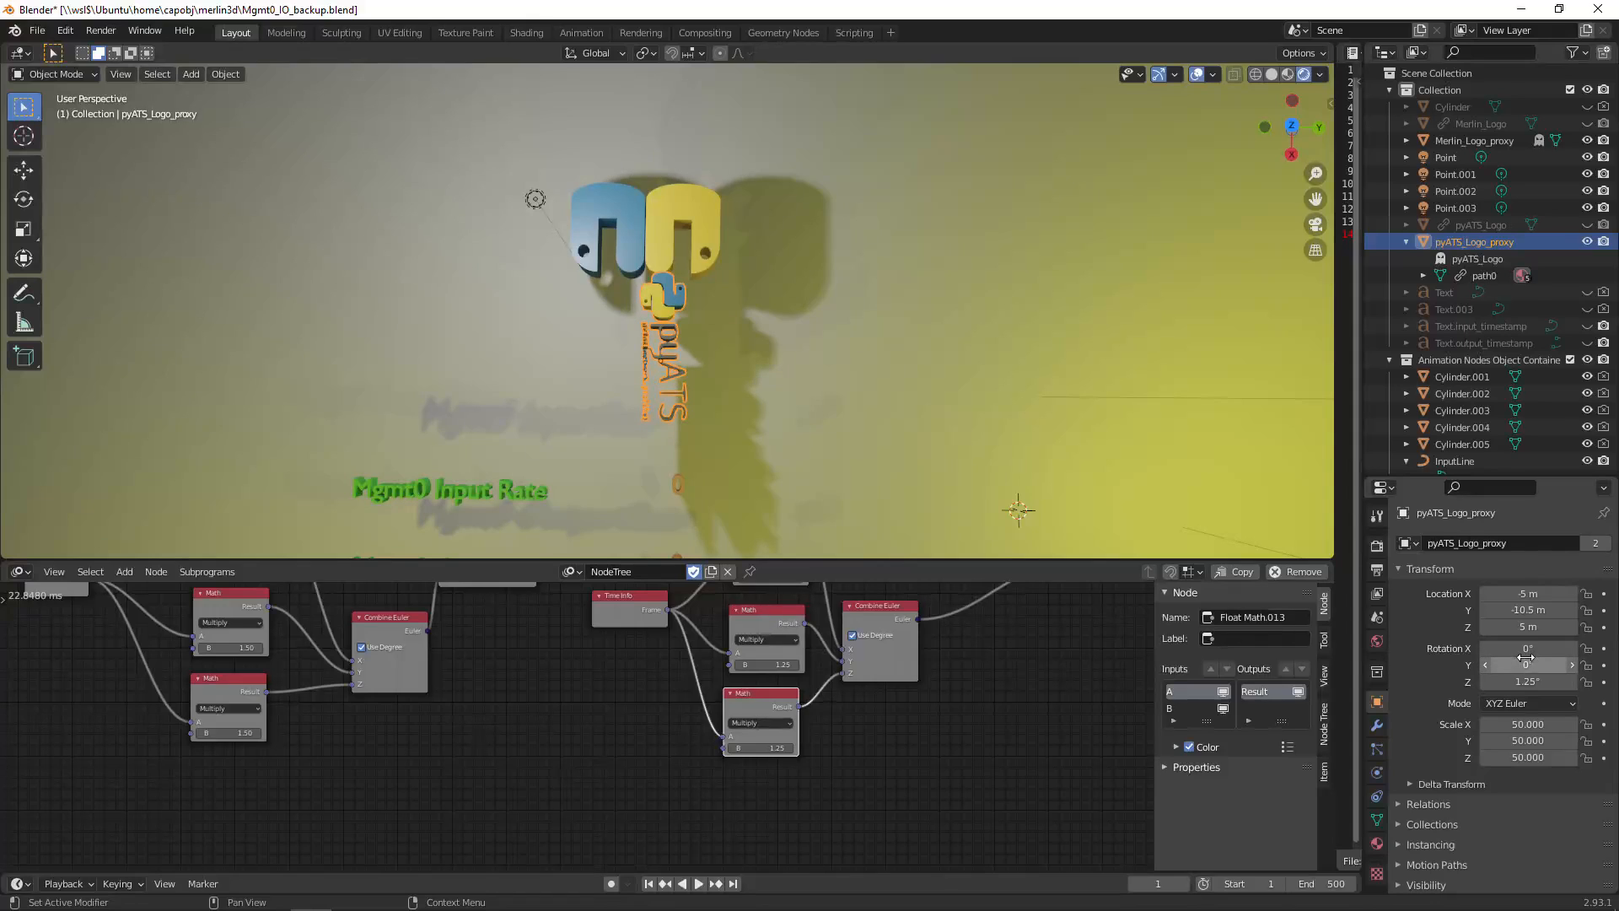
type("0")
key("Return")
left_click(1522, 681)
type("90")
key("Return")
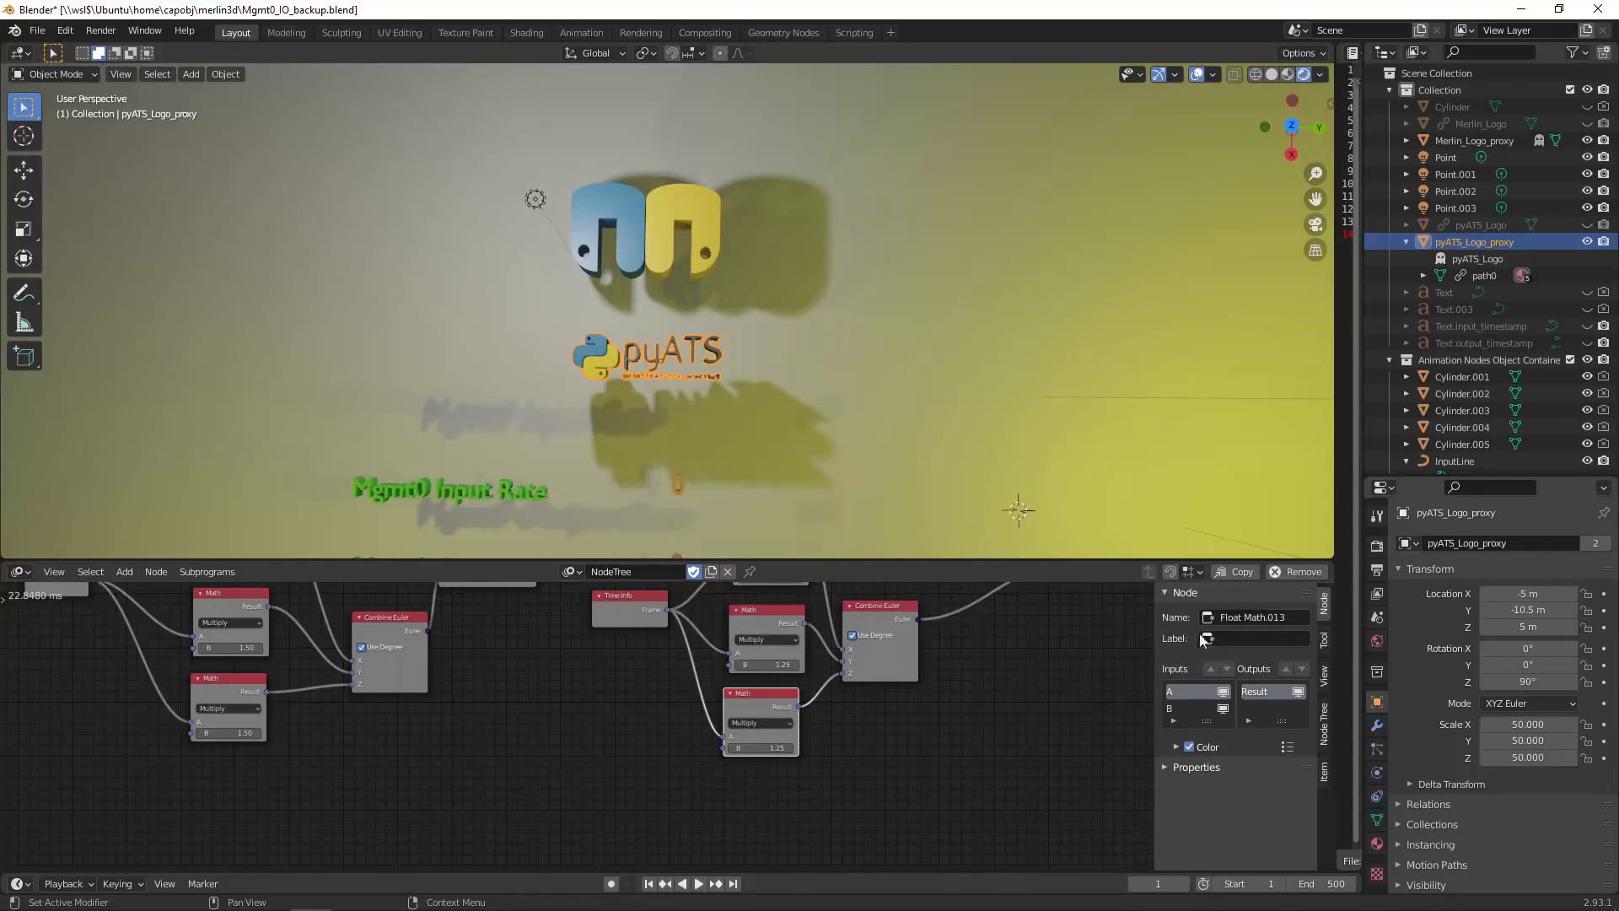
- Enlarge the 3D viewport by shrinking the node editor, the text editor and the outliner and properties area
left_click_drag(624, 556, 624, 850)
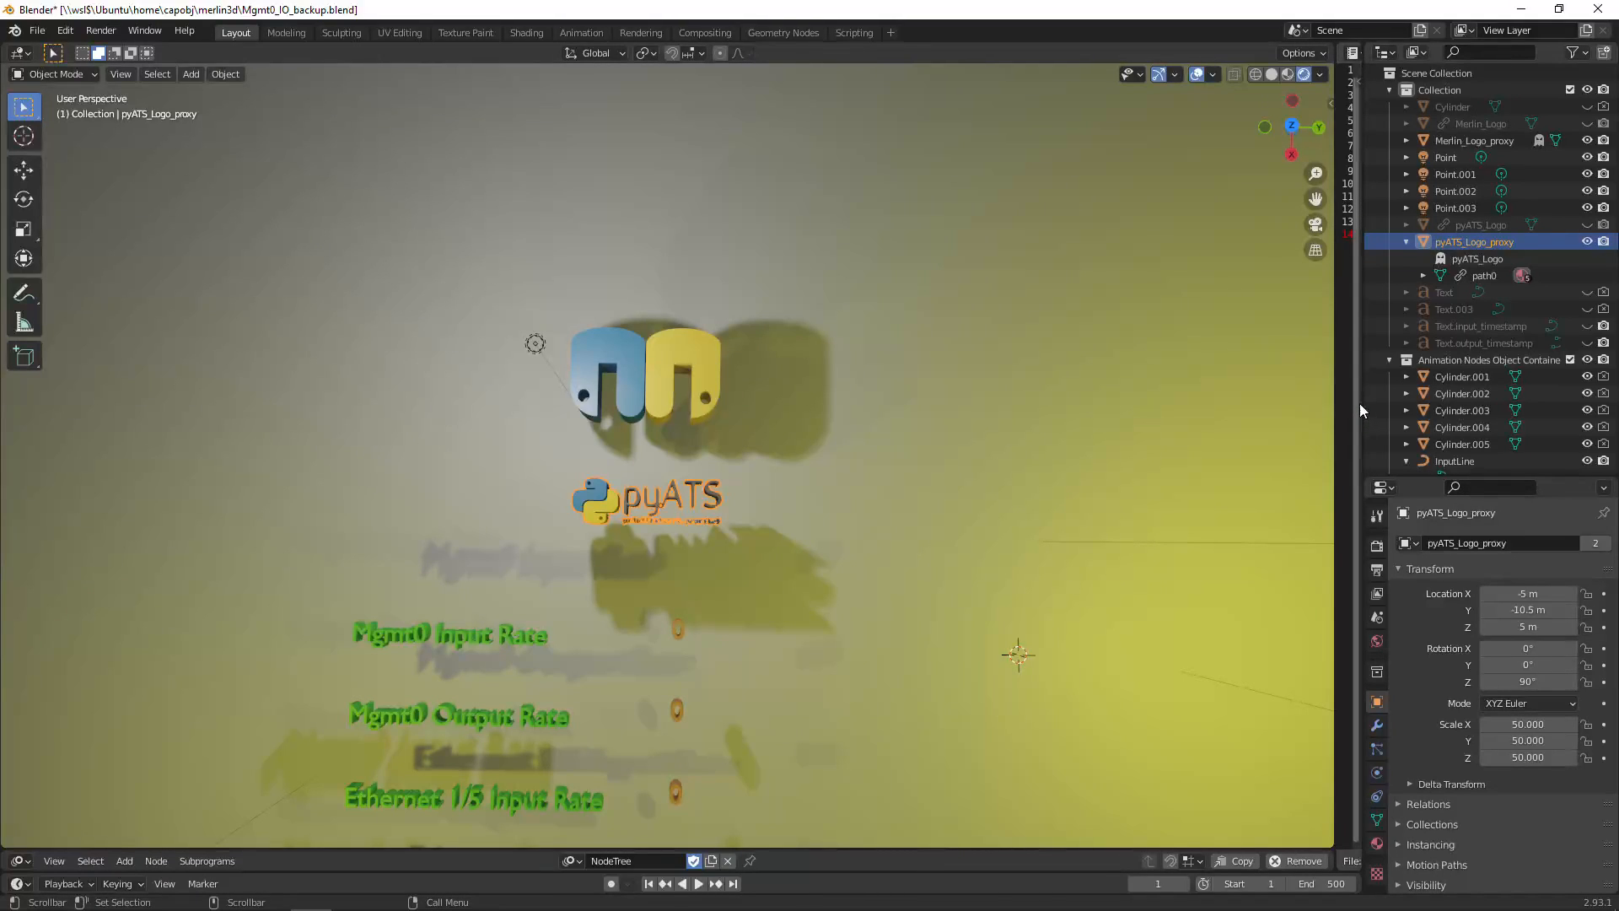
left_click_drag(1359, 408, 1581, 408)
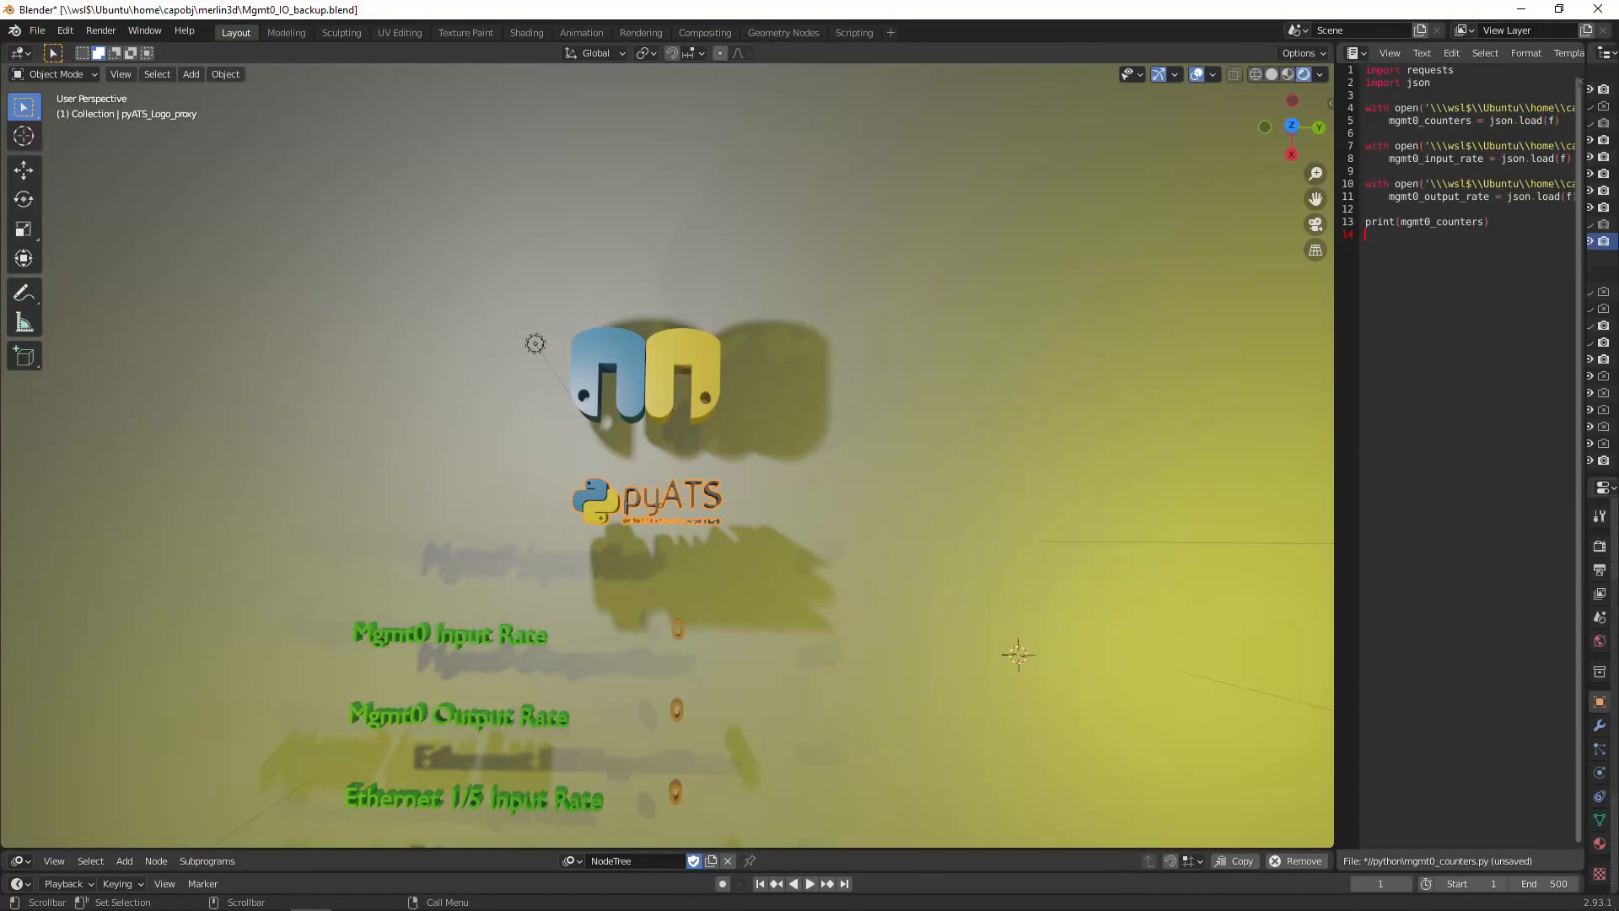
left_click_drag(1334, 394, 1556, 395)
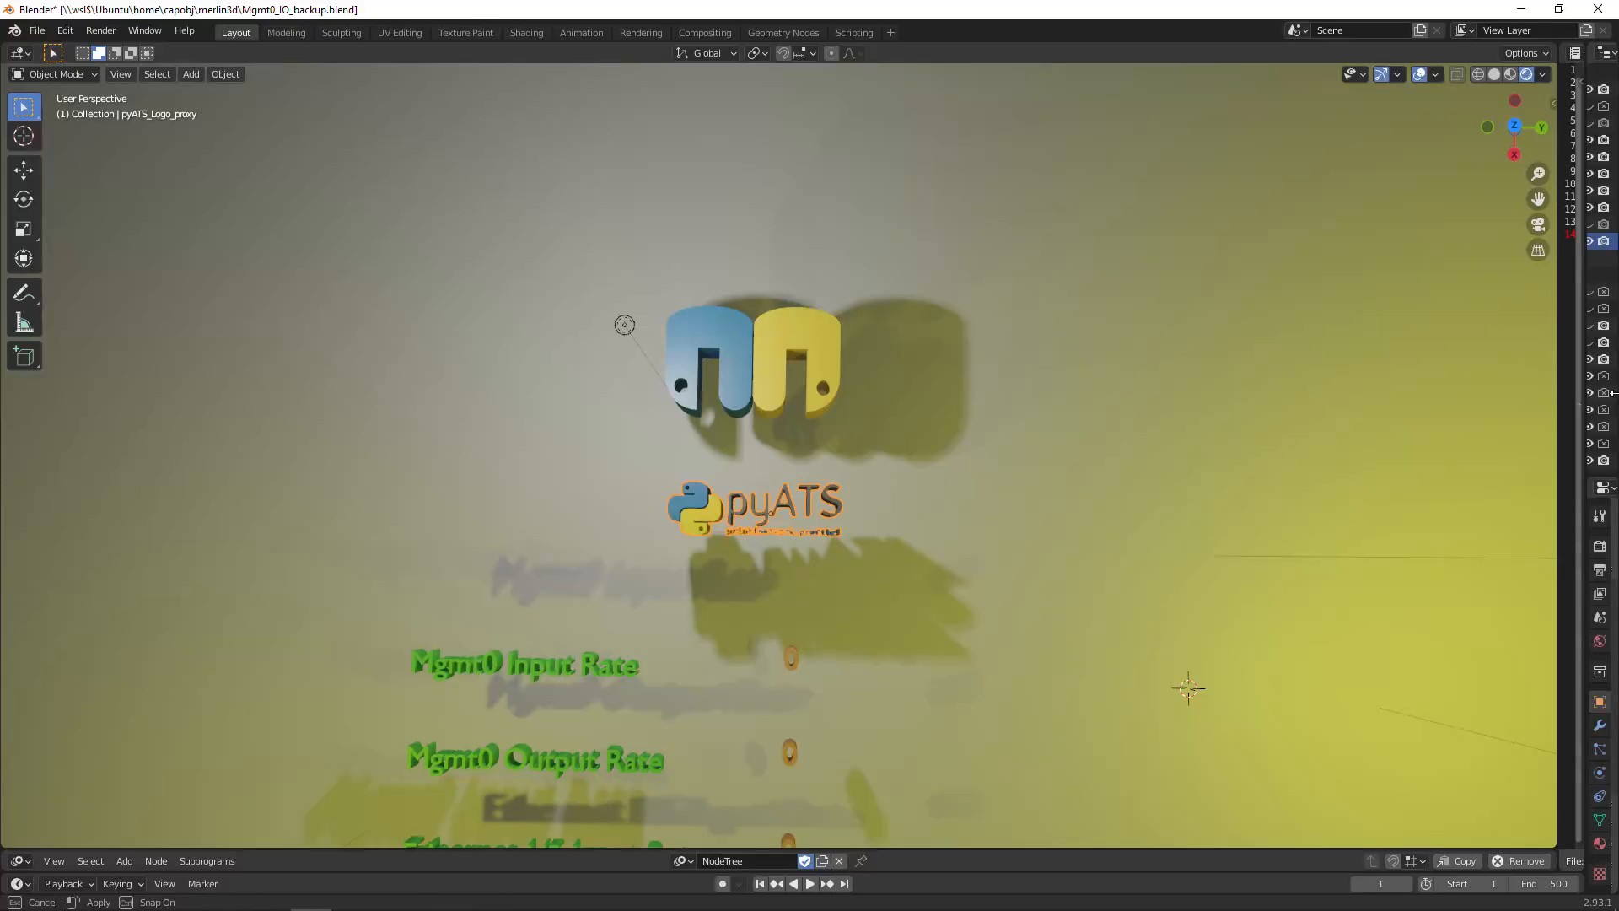
scroll(1057, 409, "up", 4)
mouse_move(1044, 408)
middle_mouse_down()
mouse_move(1040, 388)
mouse_move(1048, 423)
middle_mouse_up()
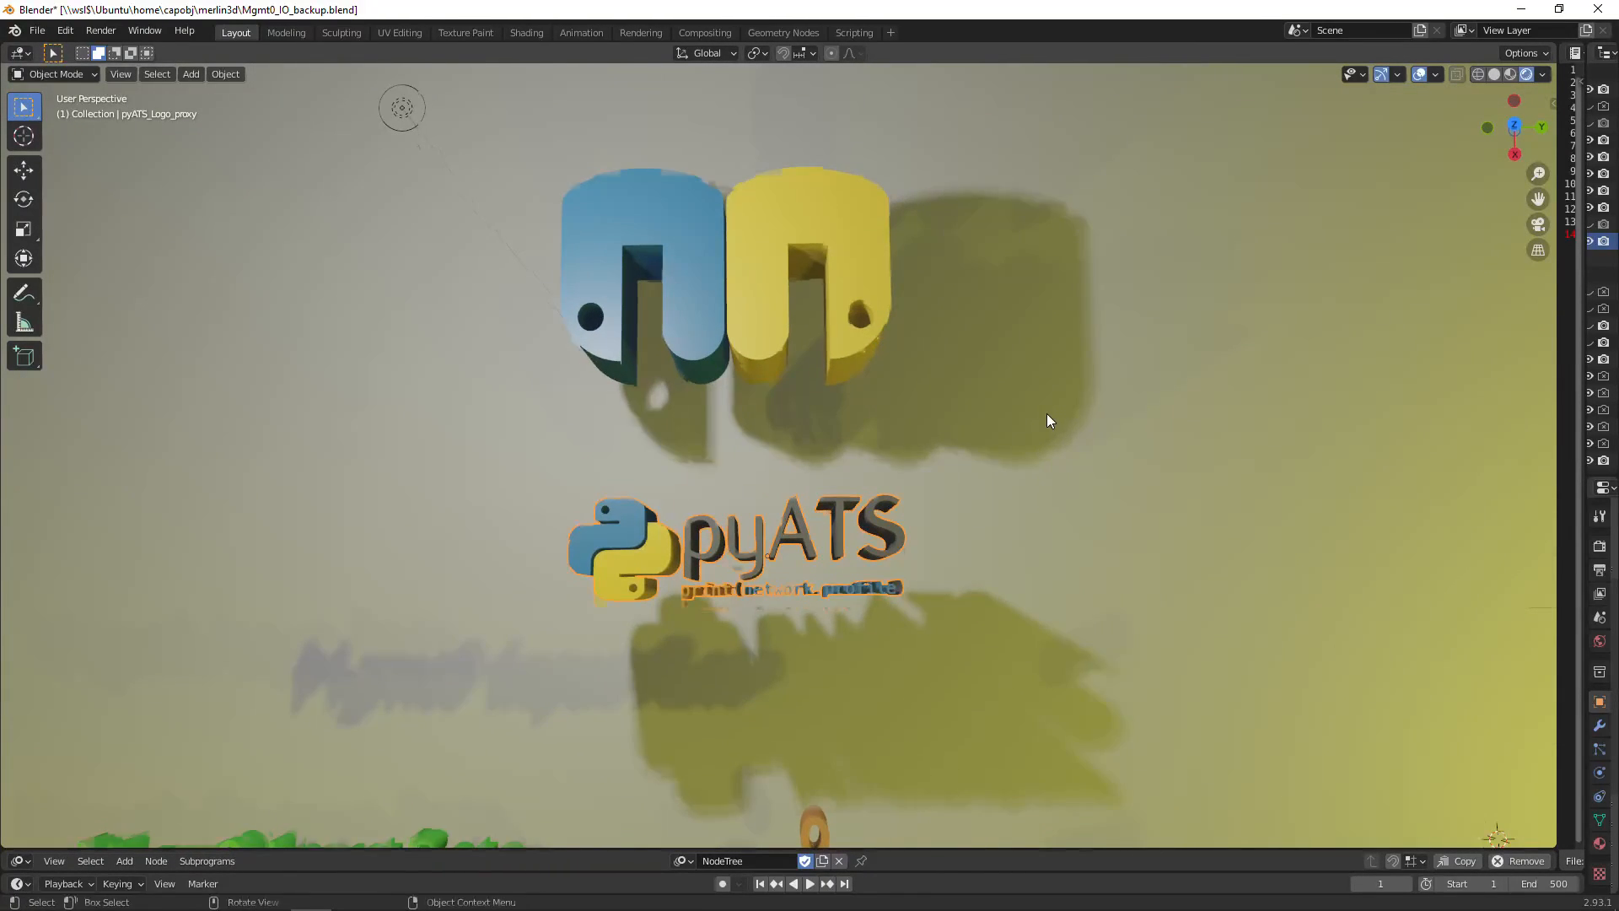
- Play the animation, examine the rotation of both logos from several angles, and stop the playback
left_click(808, 887)
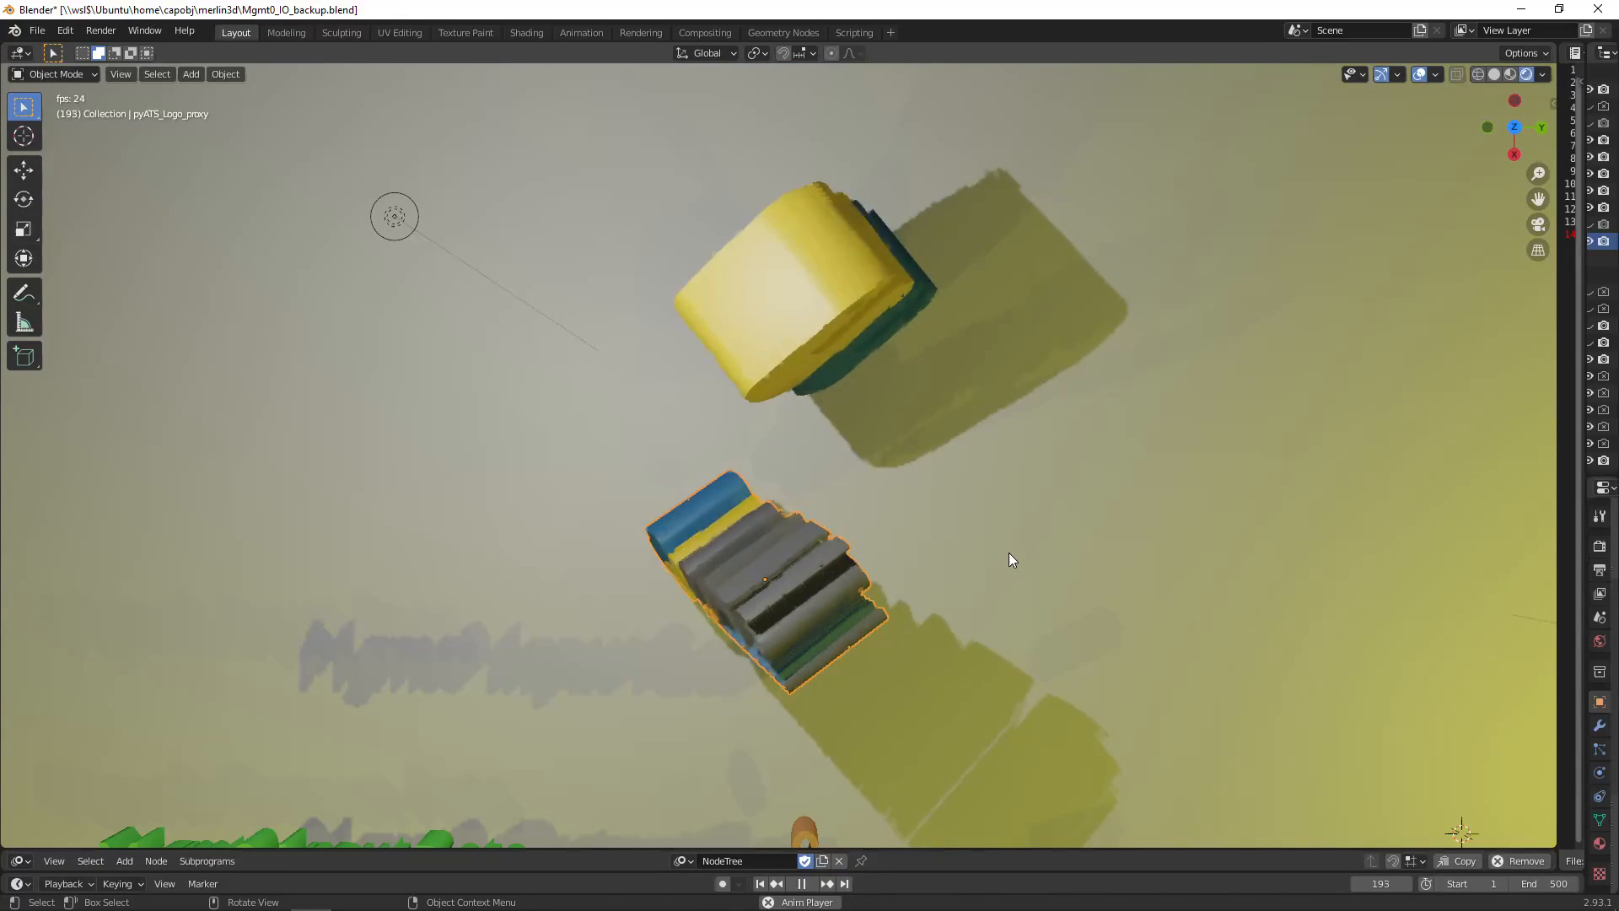
middle_click_drag(1008, 554, 1025, 451)
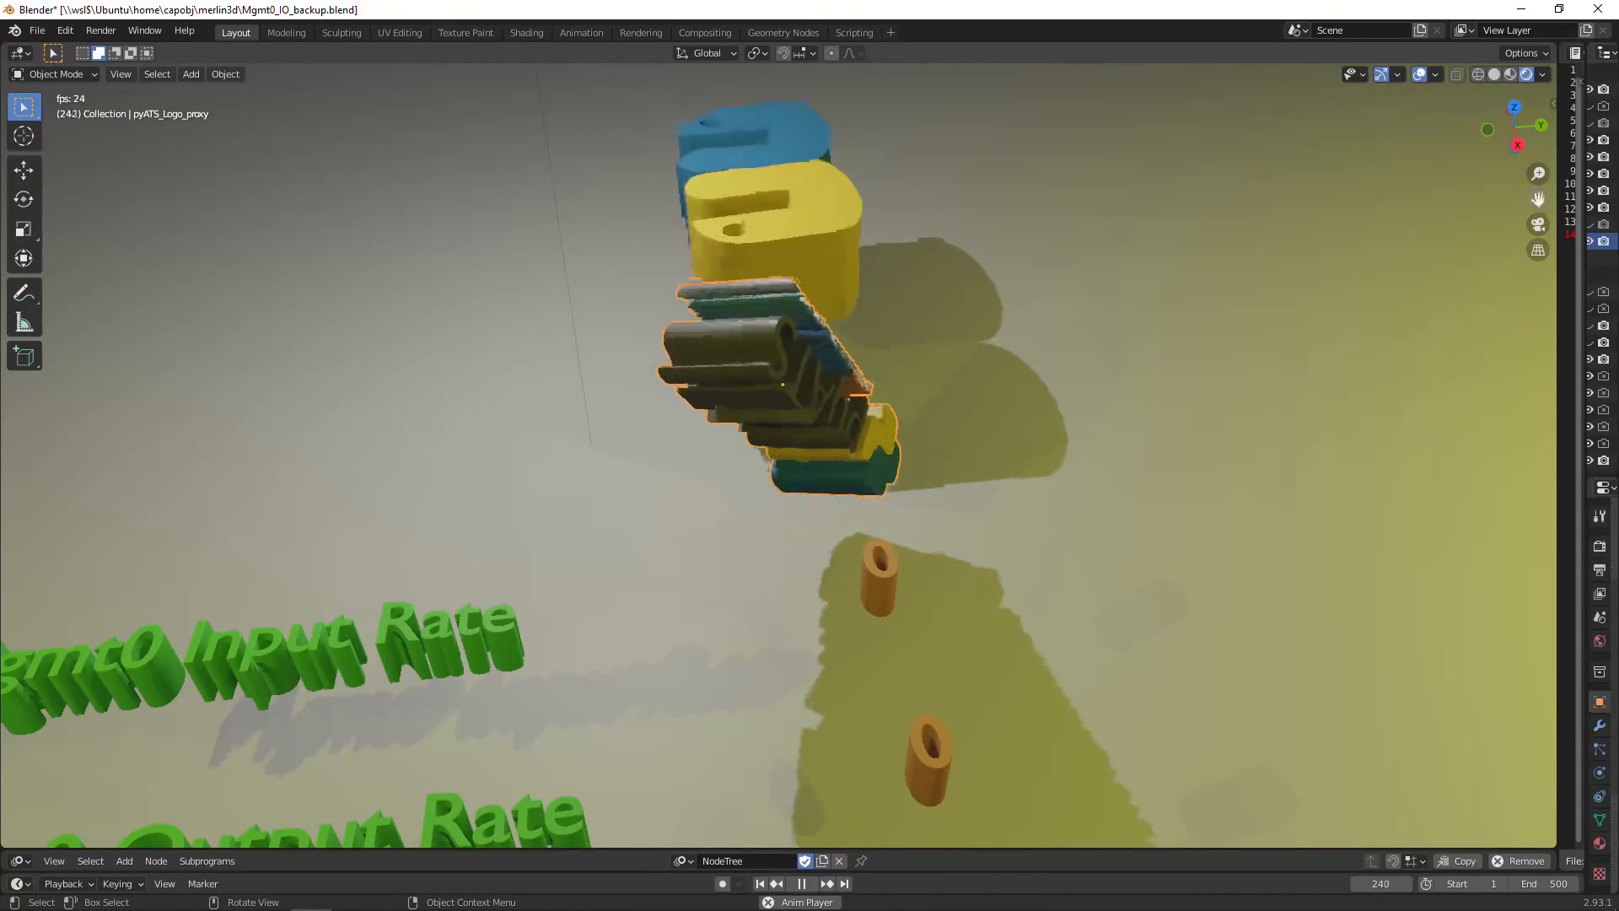
left_click_drag(1538, 199, 1577, 388)
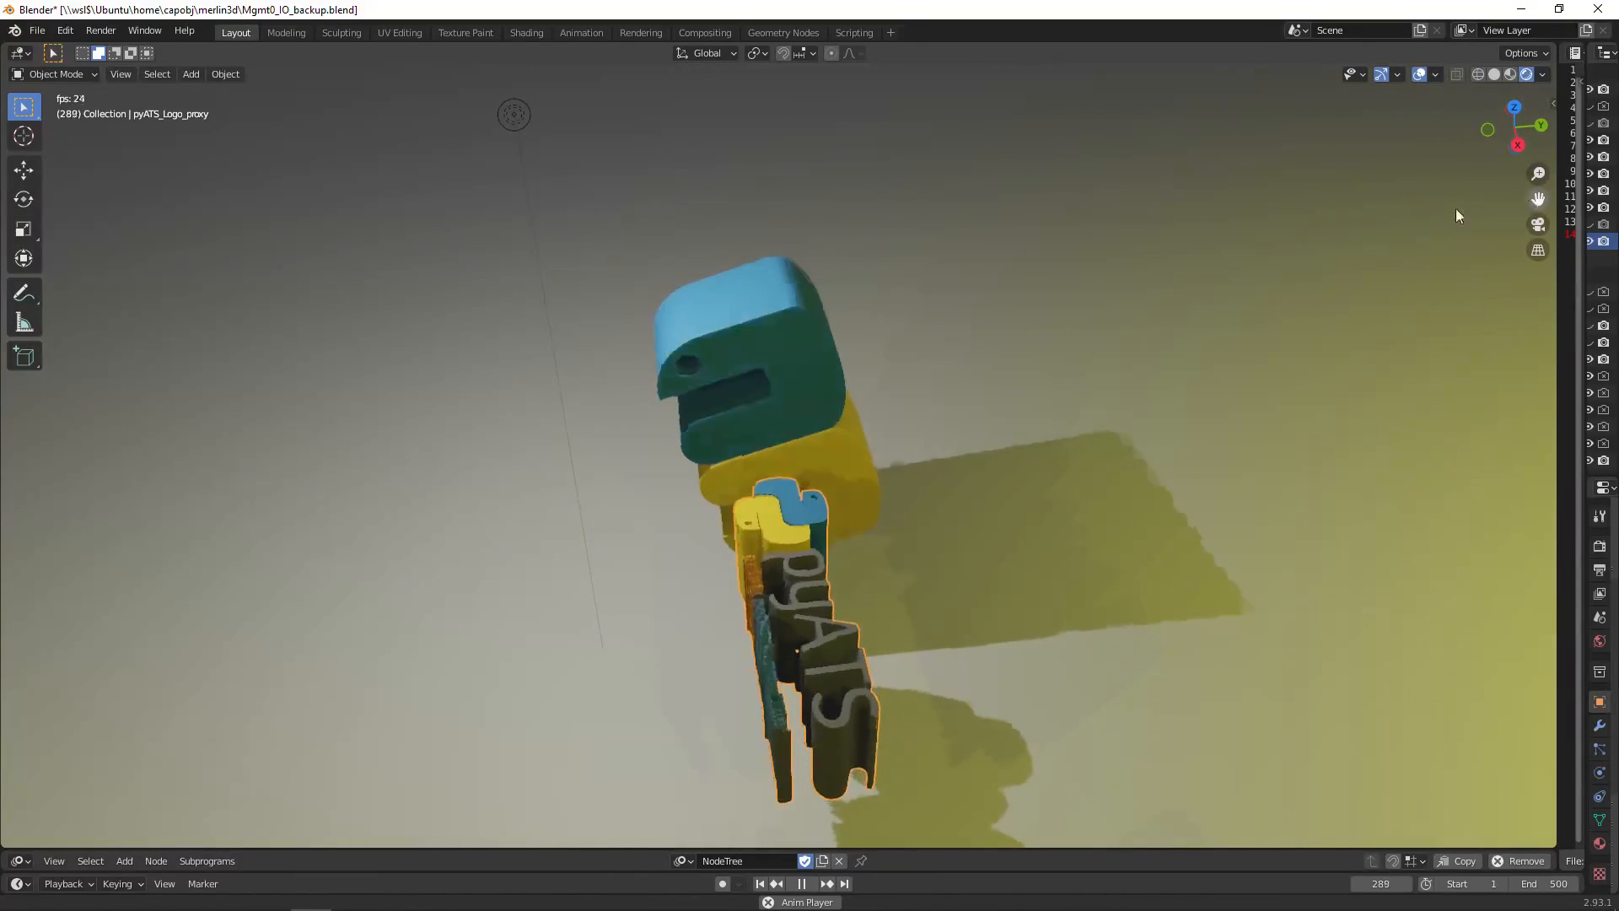
middle_click_drag(1293, 263, 936, 539)
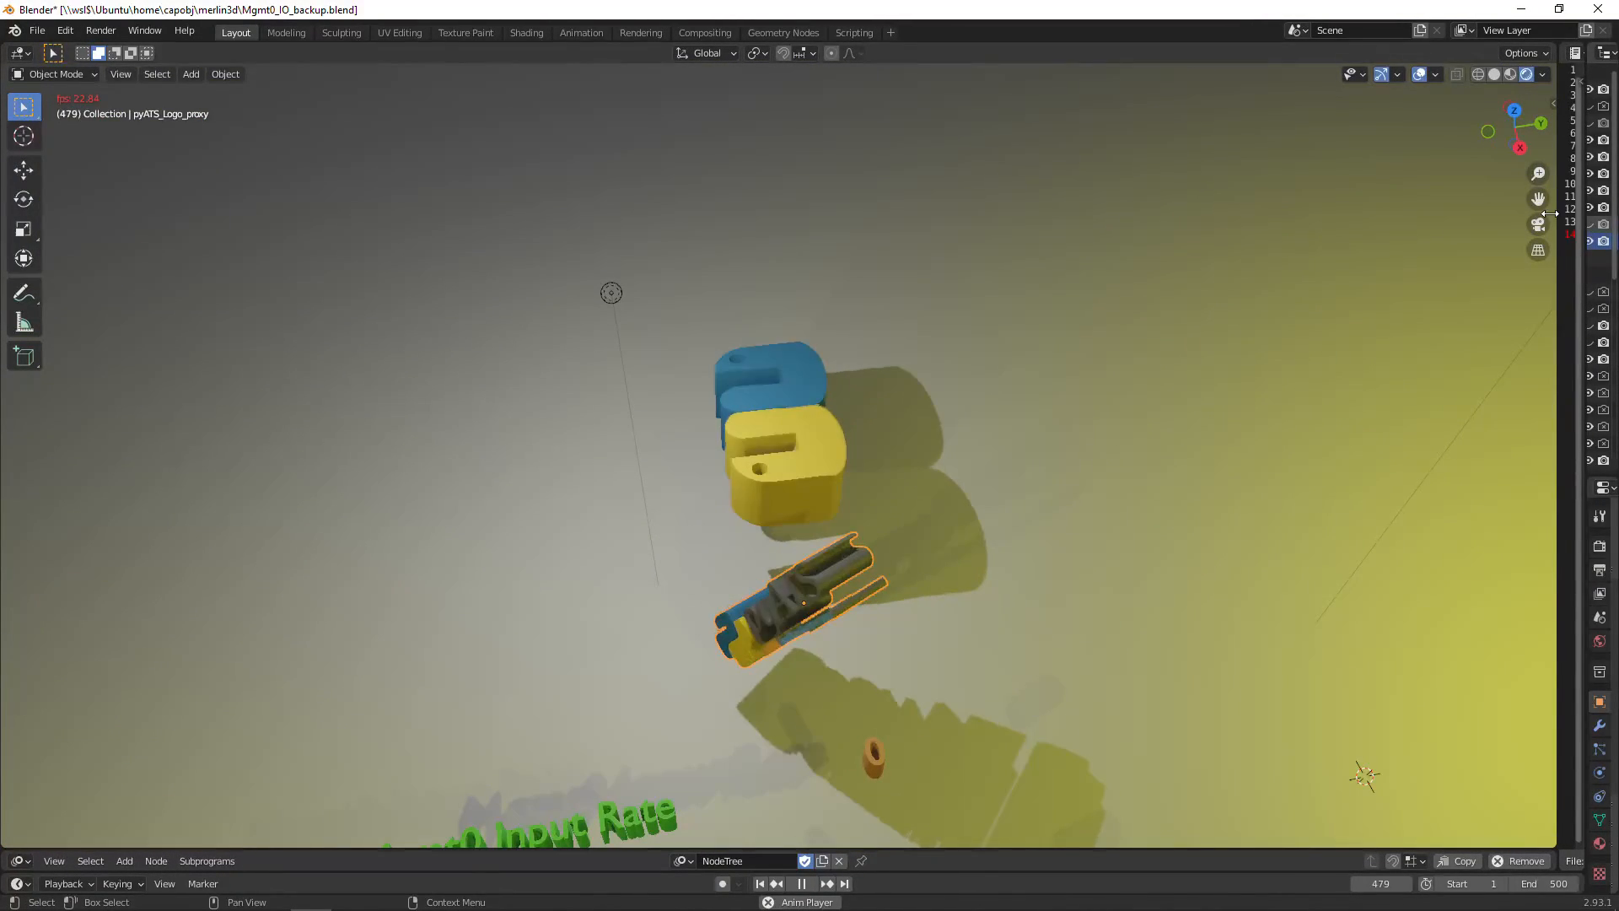
middle_click_drag(933, 477, 828, 406, "shift")
scroll(829, 406, "down", 5)
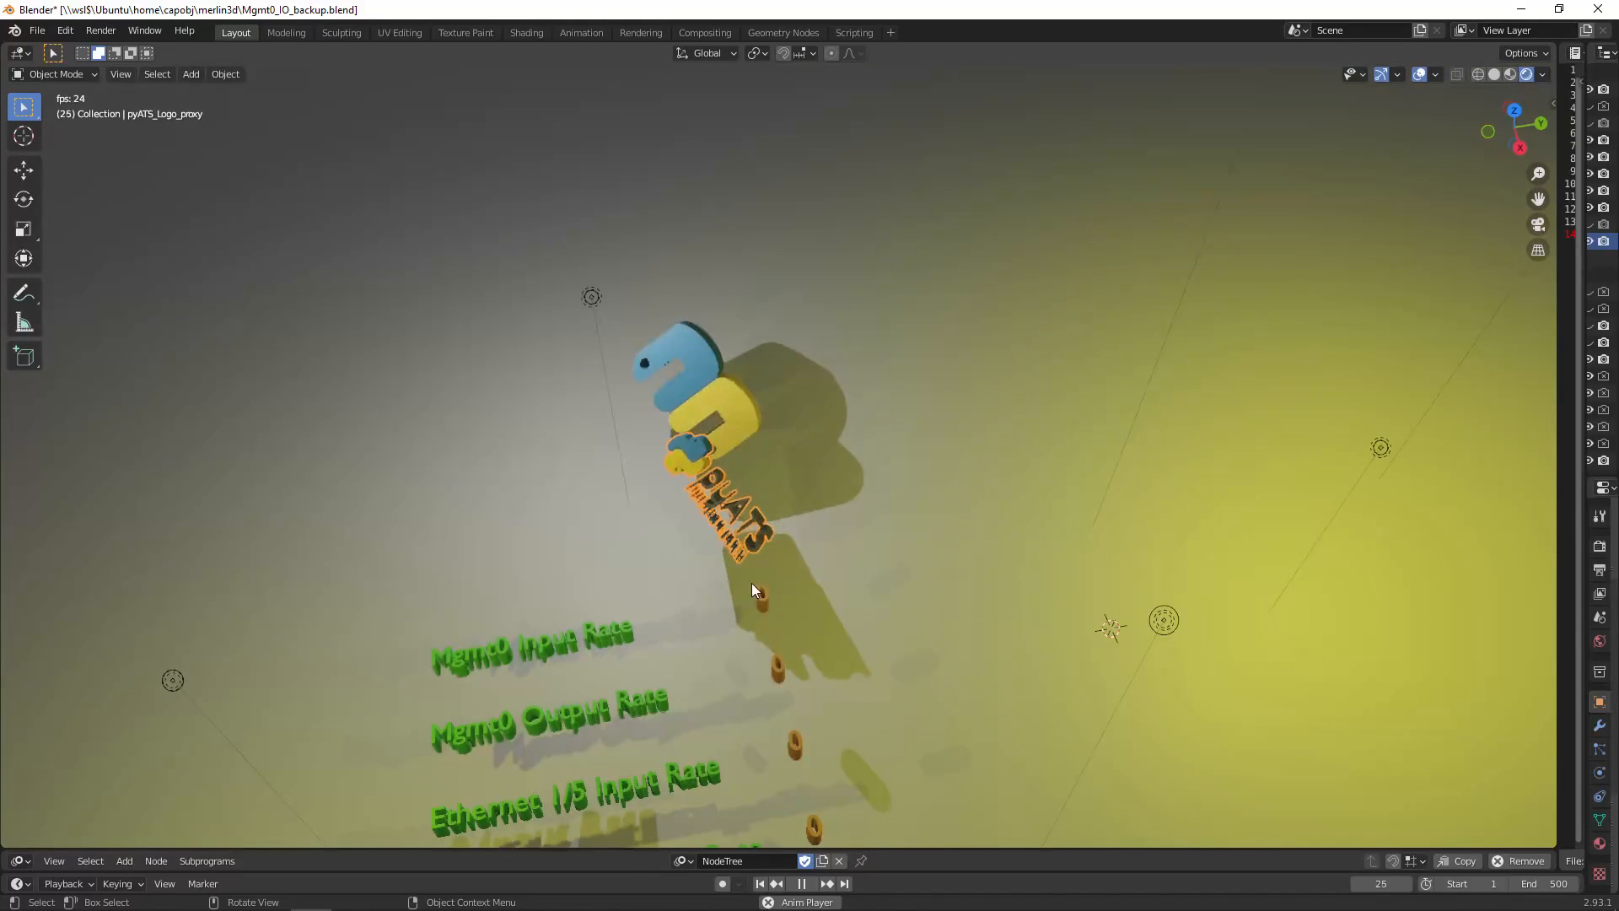
middle_click_drag(826, 501, 761, 512)
scroll(765, 464, "up", 2)
scroll(808, 489, "up", 1)
scroll(808, 489, "up", 1)
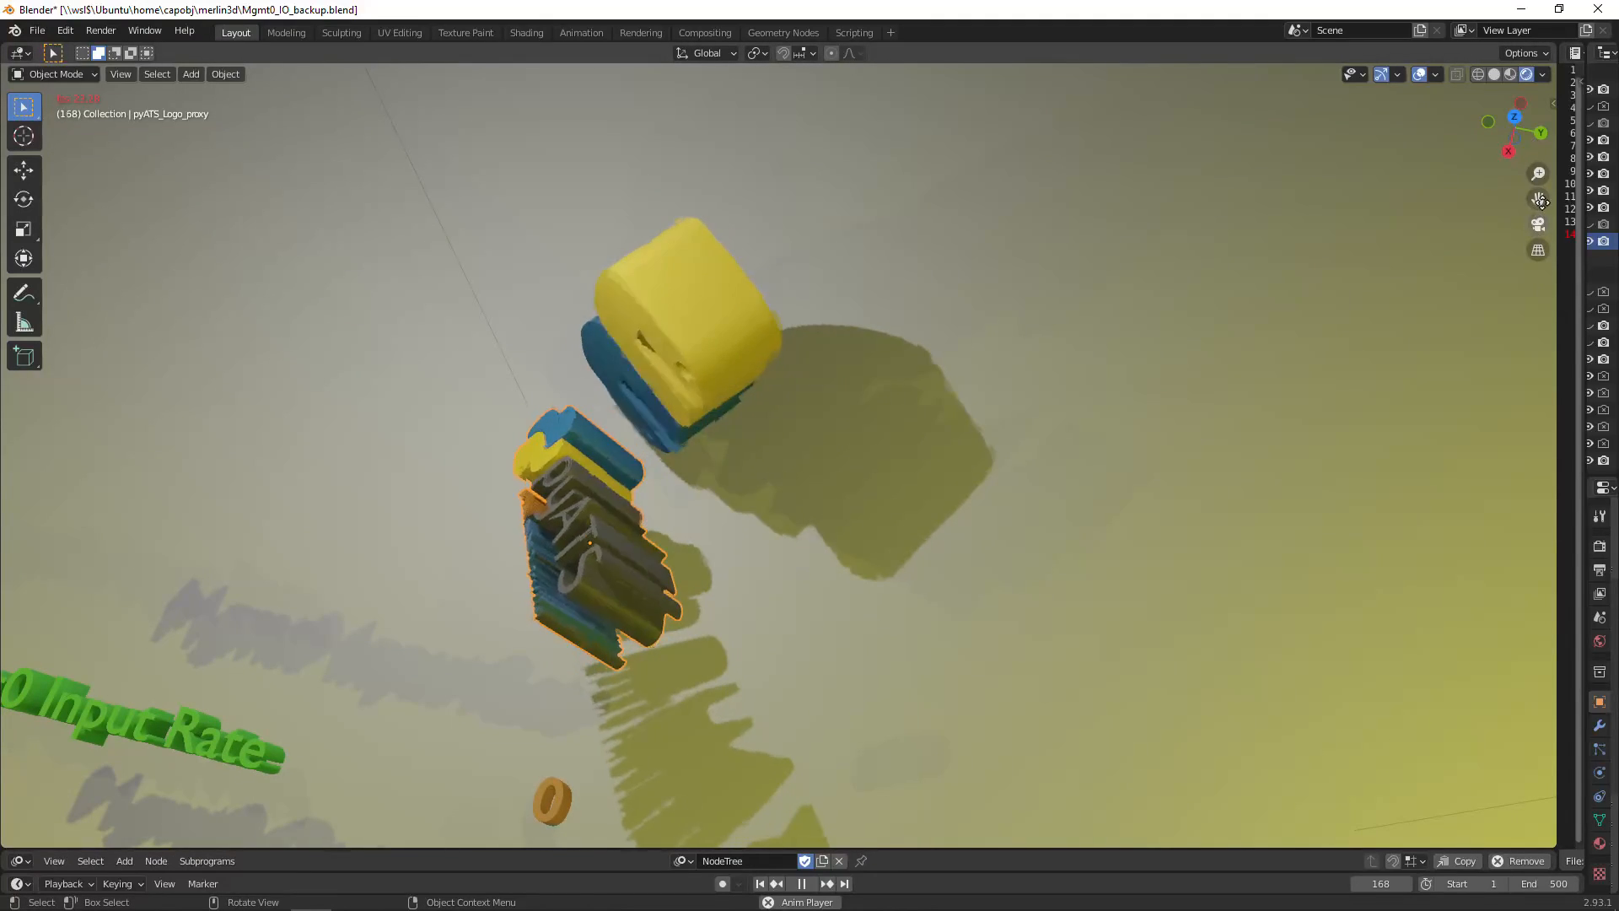
left_click_drag(1538, 199, 1618, 189)
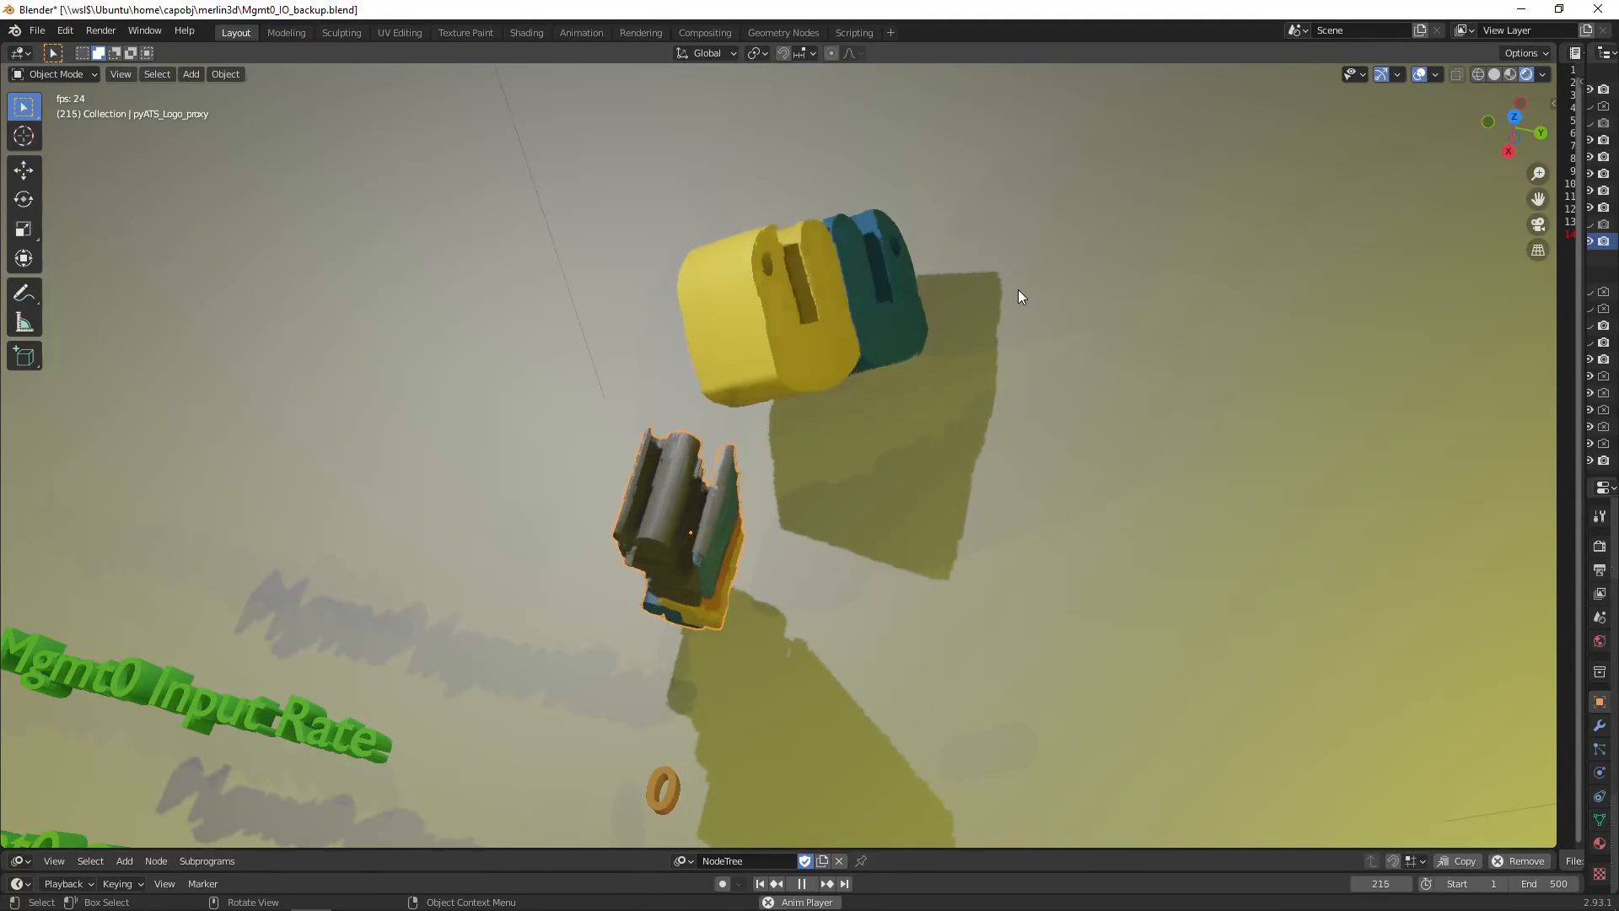
mouse_move(1019, 293)
middle_mouse_down()
mouse_move(1036, 268)
mouse_move(1036, 309)
middle_mouse_up()
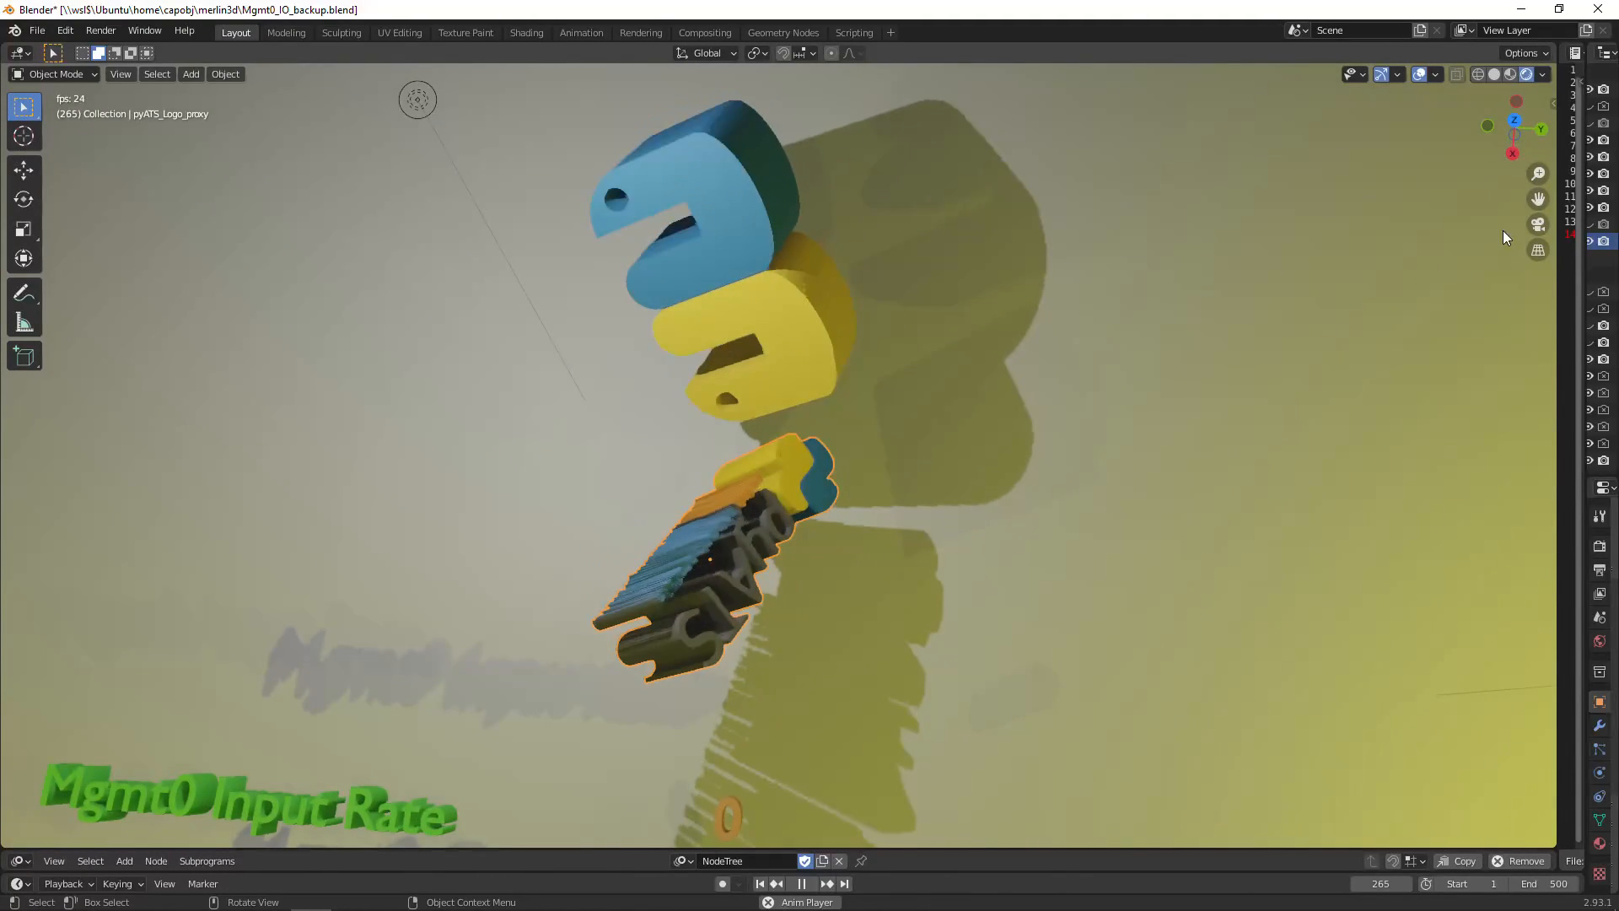
left_click_drag(1537, 199, 1542, 233)
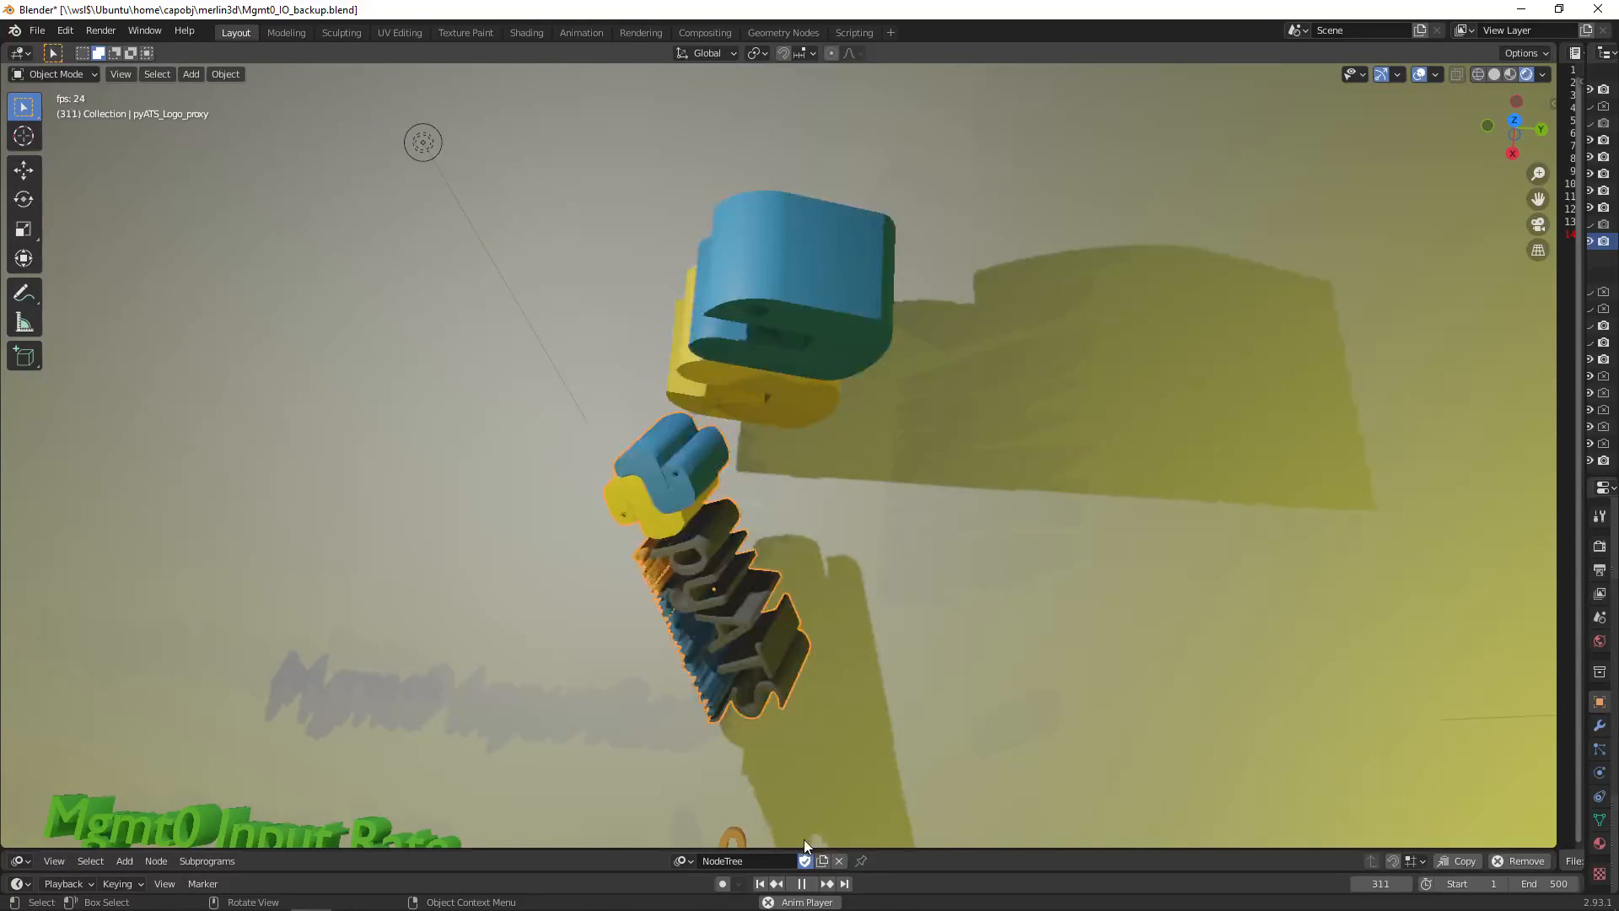
left_click(801, 883)
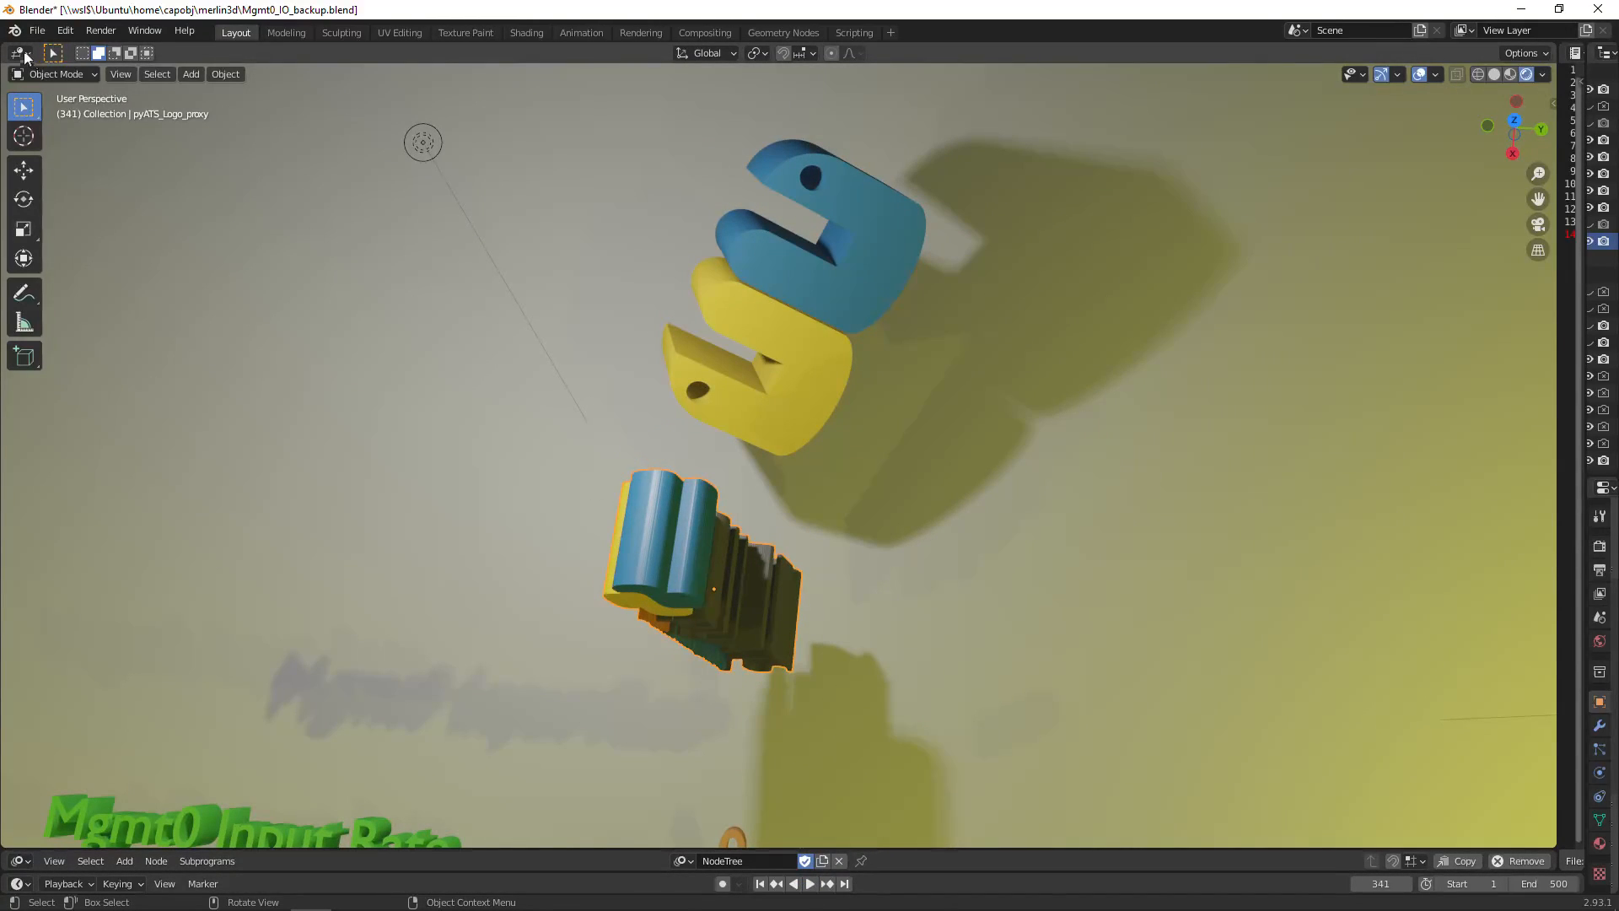
- Save Mgmt0_IO_backup.blend and also save the scene over the existing Mgmt0_IO.blend in the merlin3d folder
left_click(40, 32)
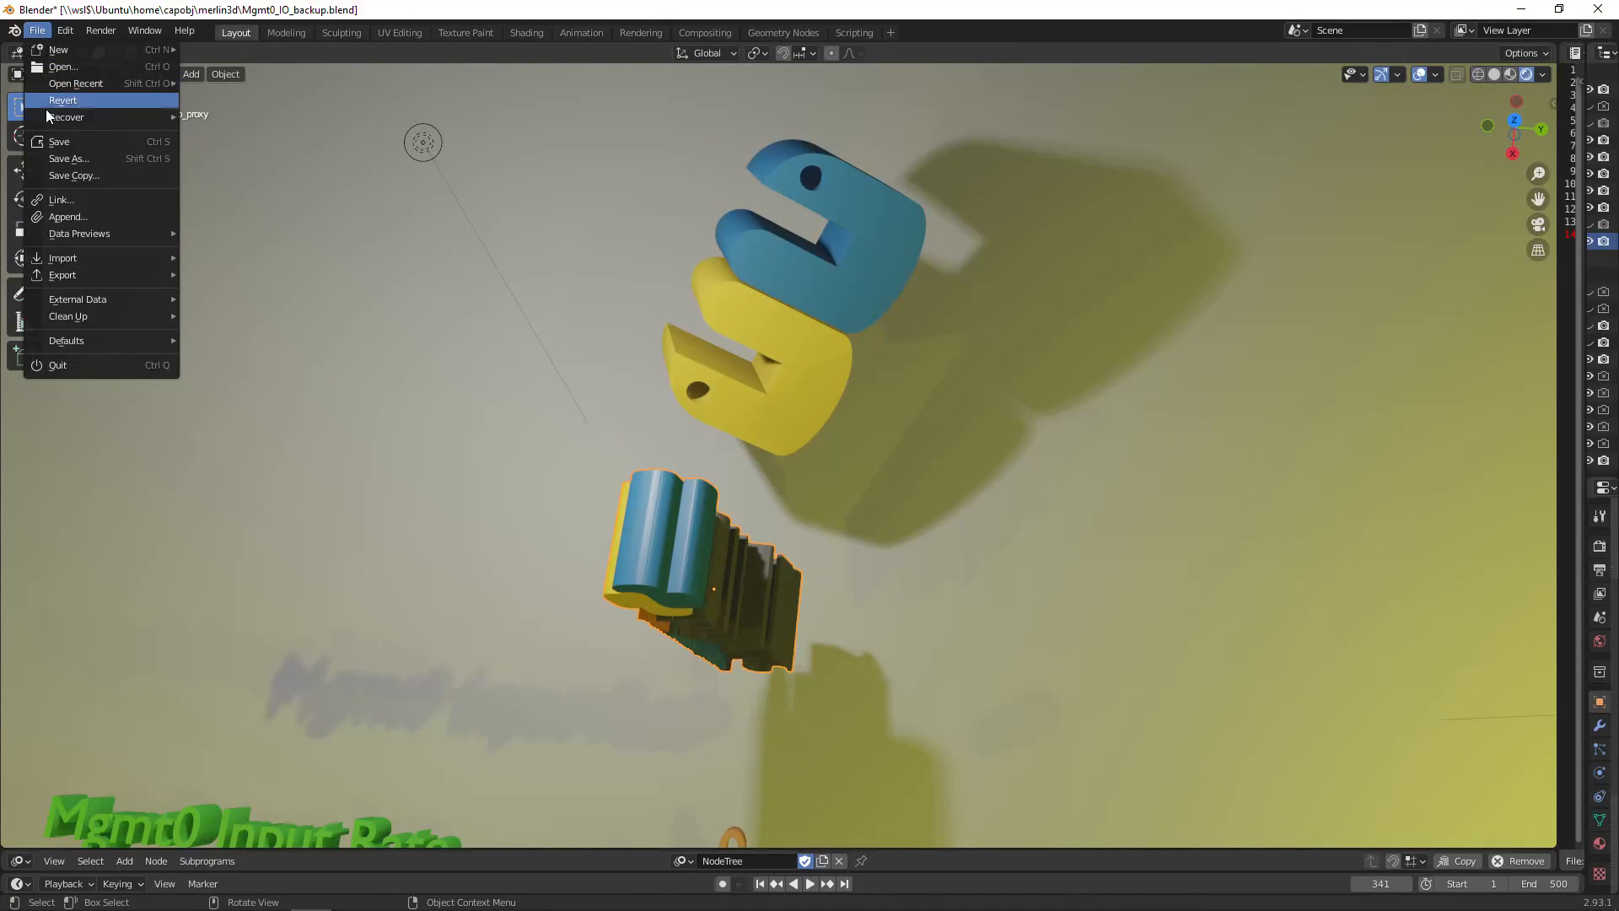
left_click(73, 146)
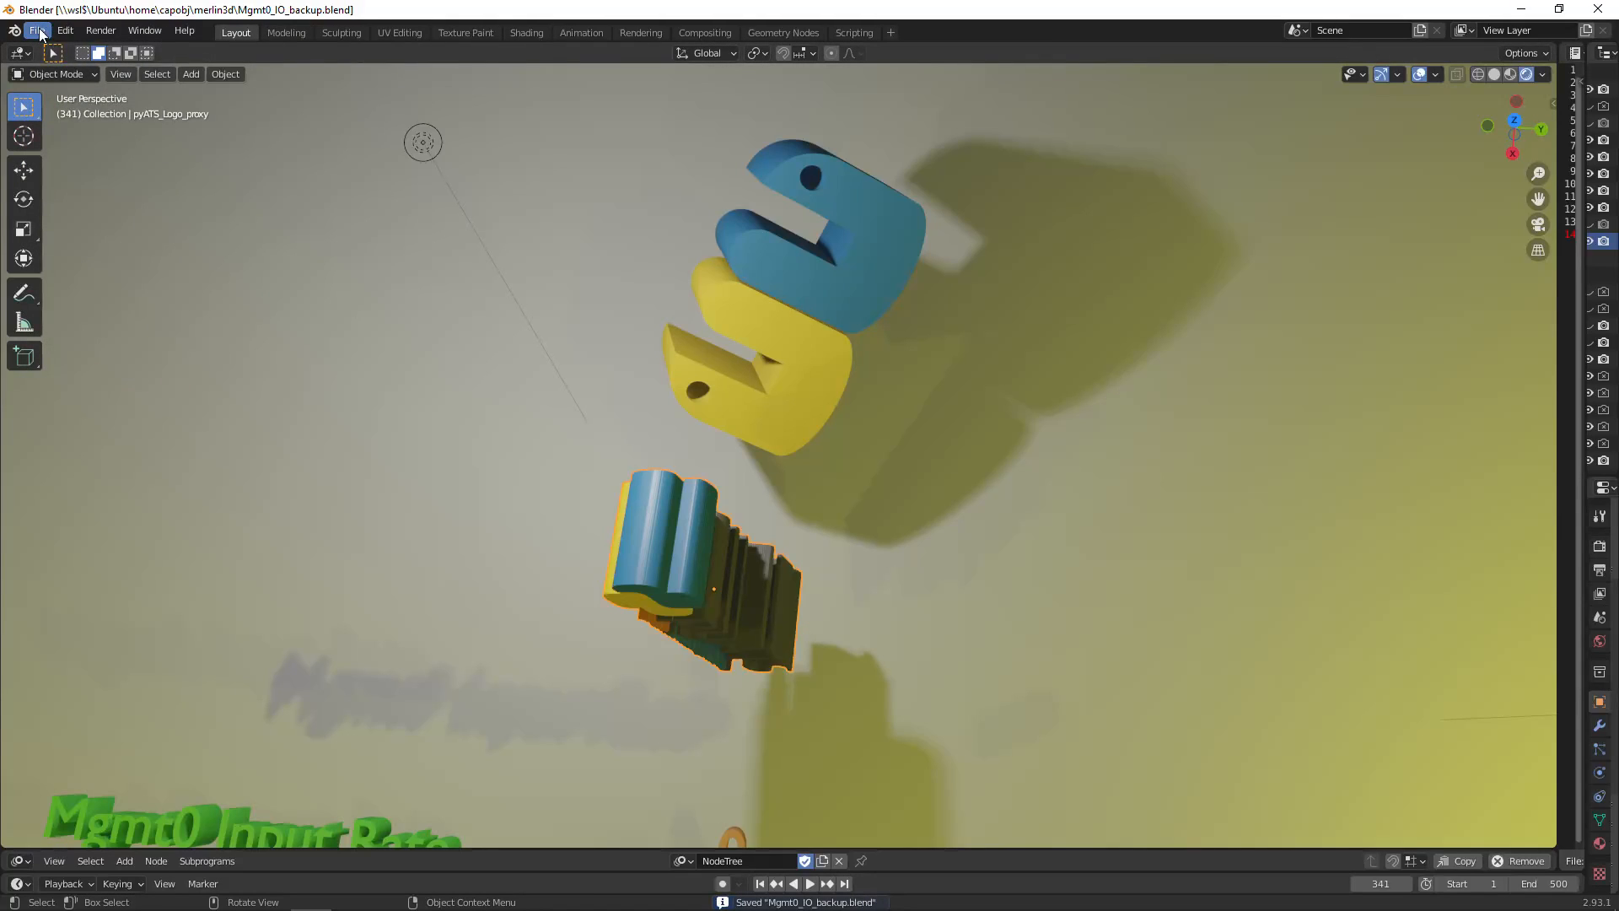
left_click(37, 31)
left_click(63, 157)
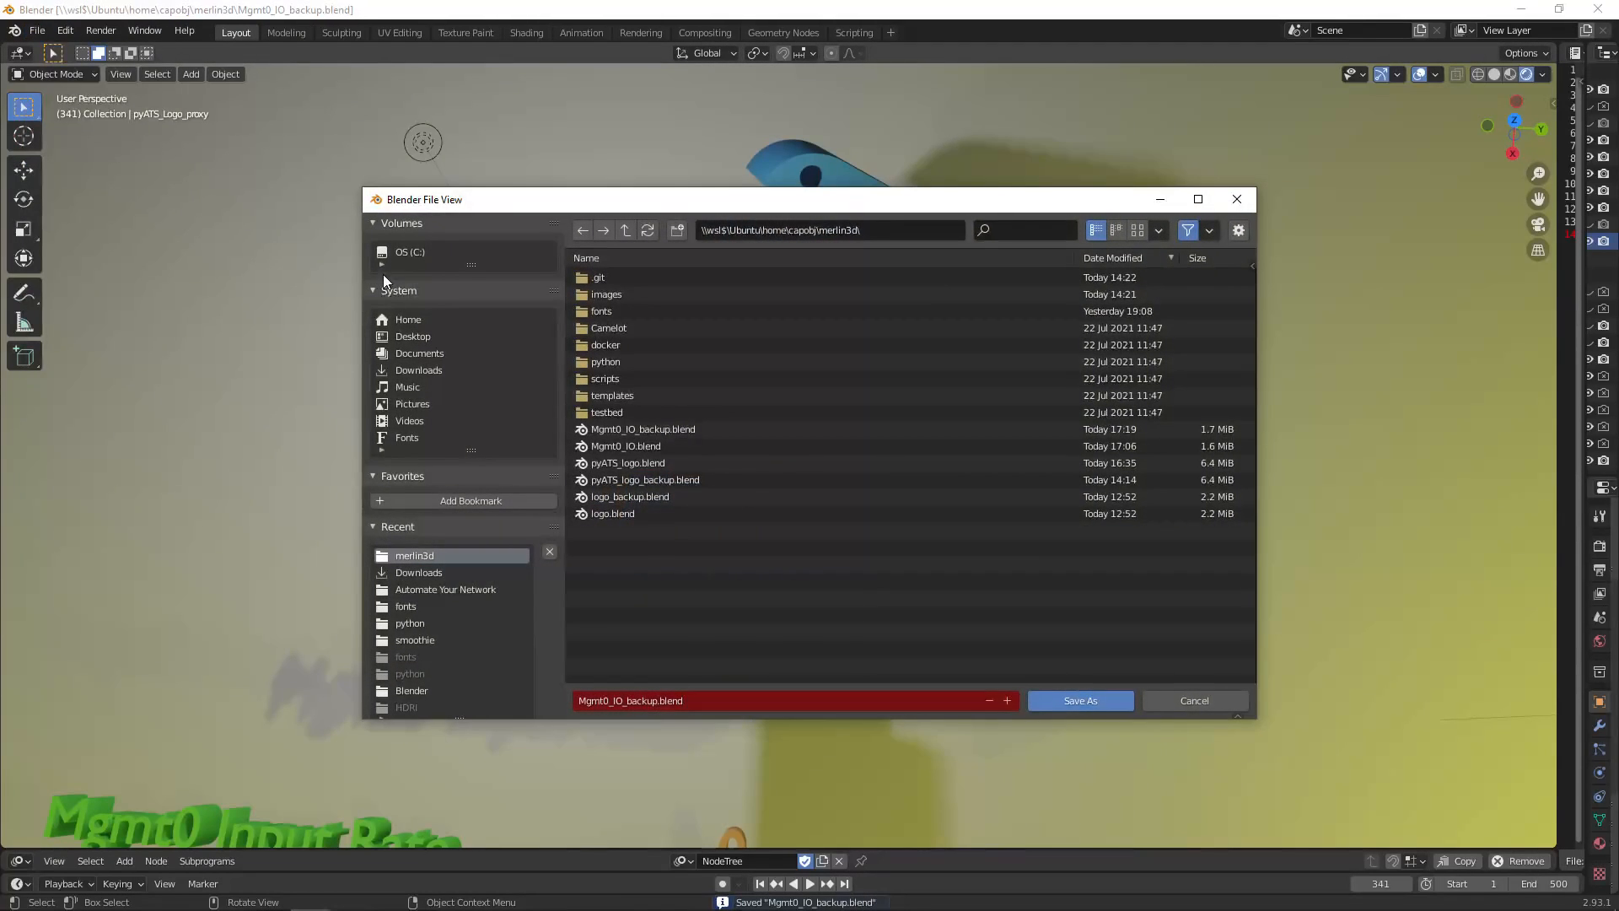
left_click(604, 445)
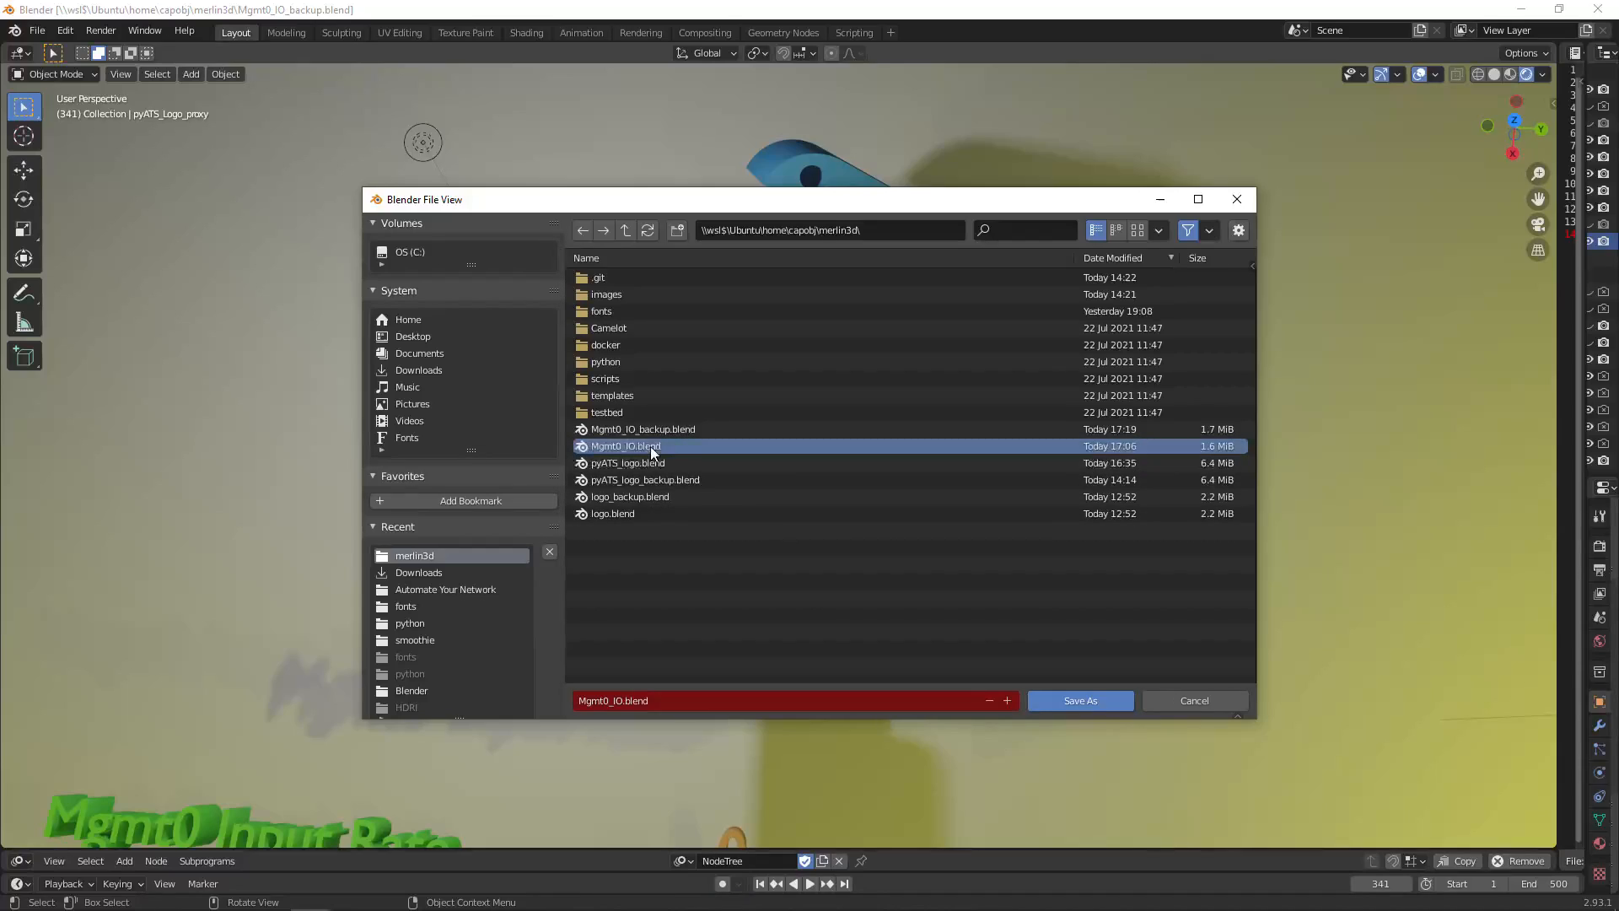
left_click(1070, 701)
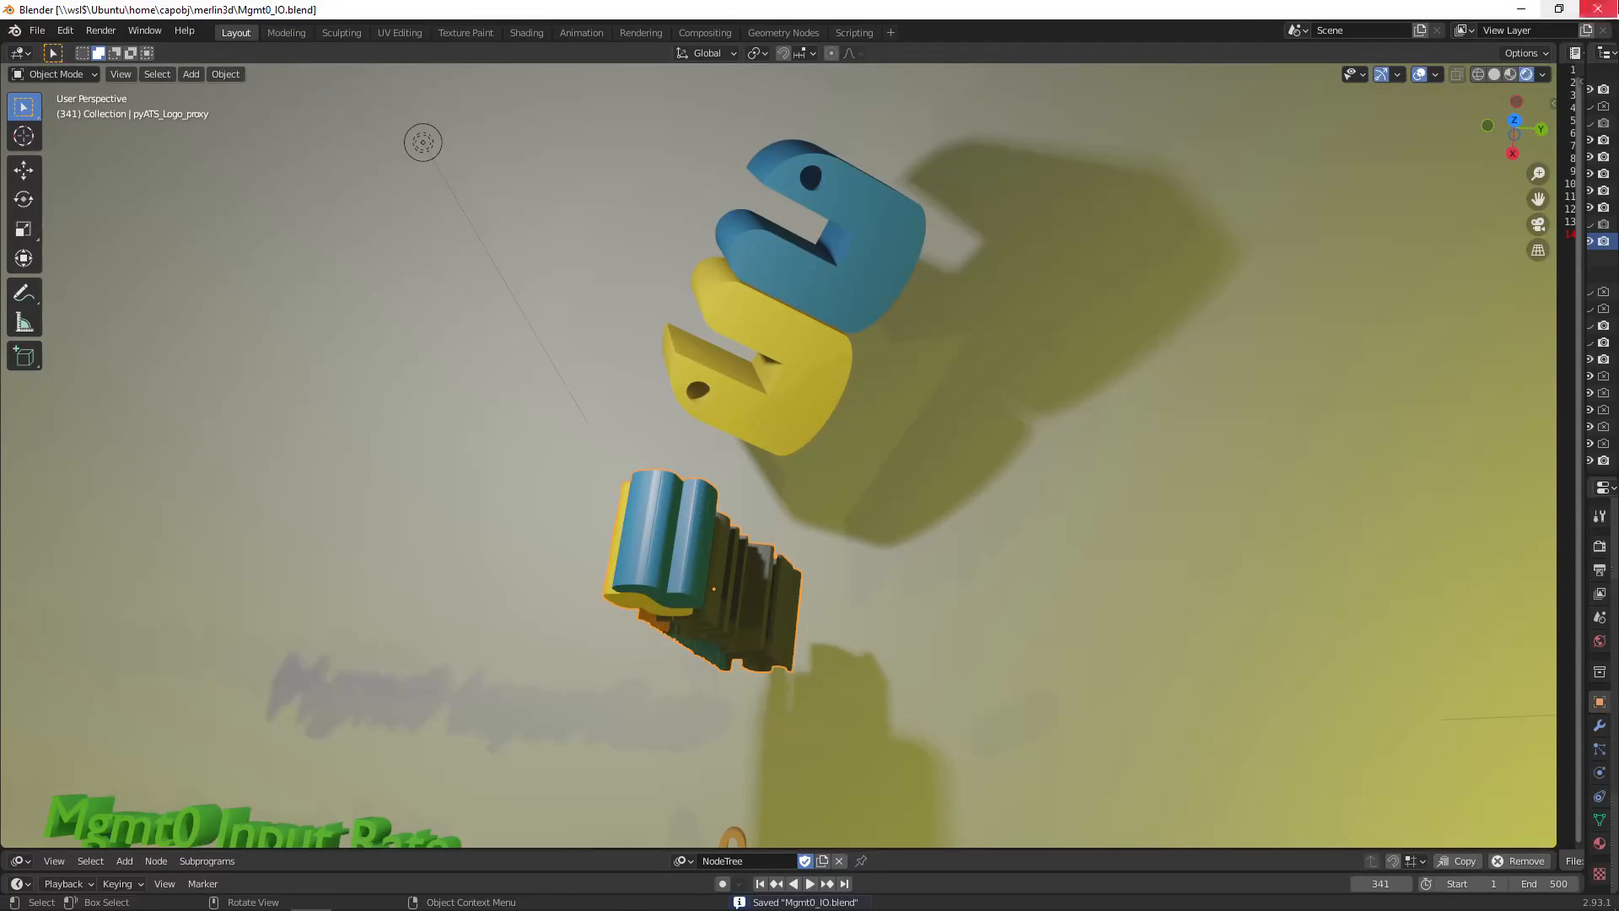
- Close Blender and show the merlin3d project's source control changes in Visual Studio Code
left_click(1597, 9)
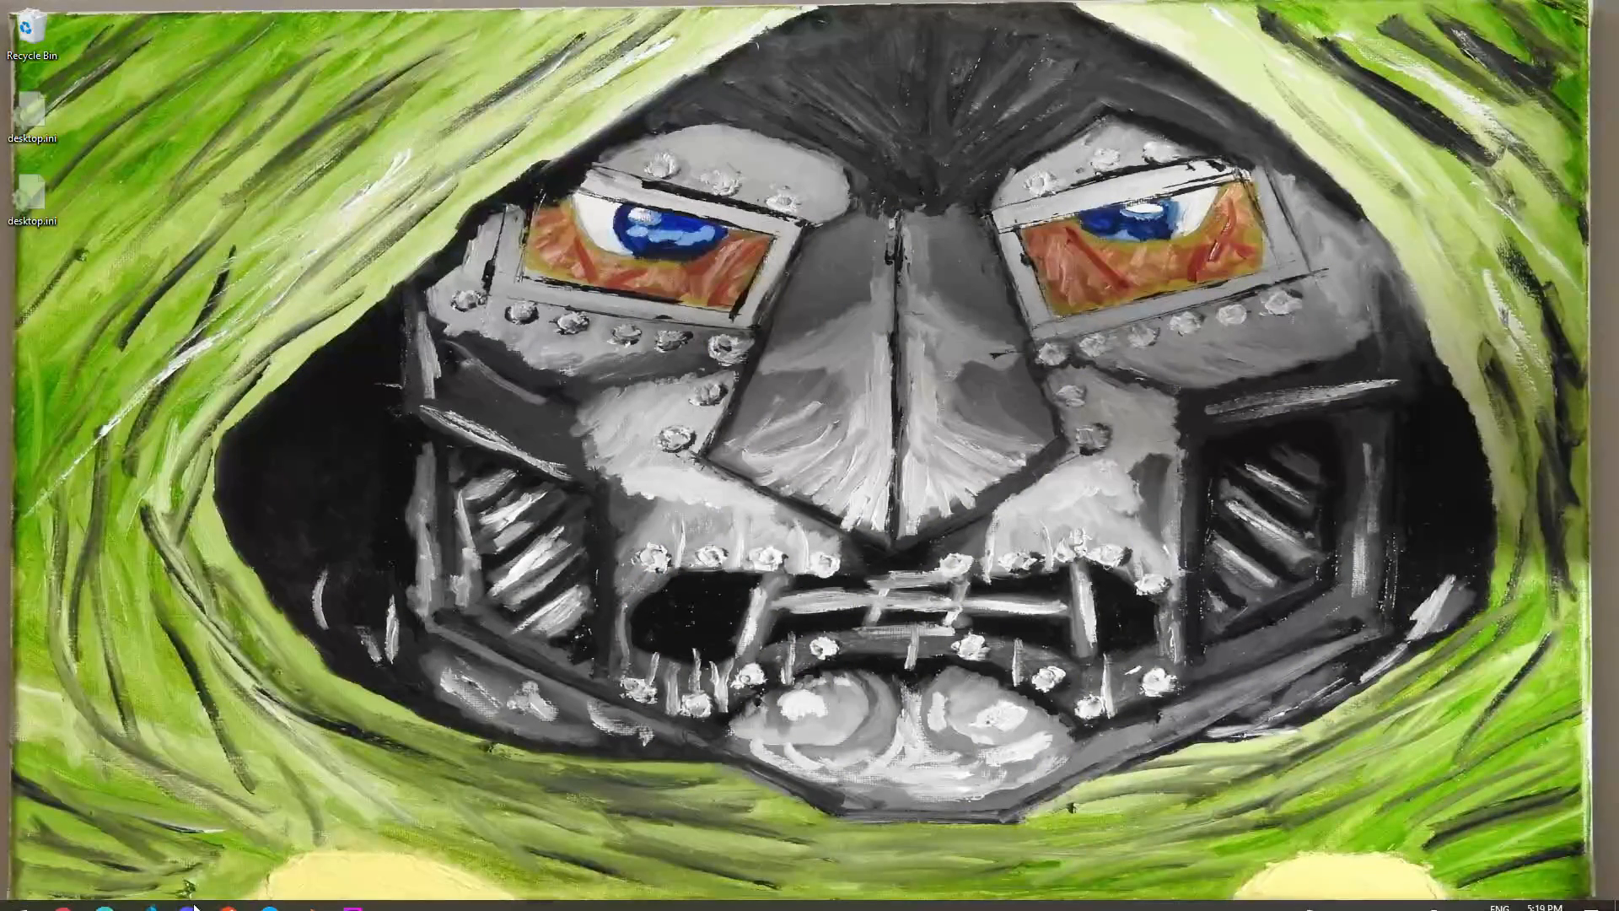
mouse_move(150, 902)
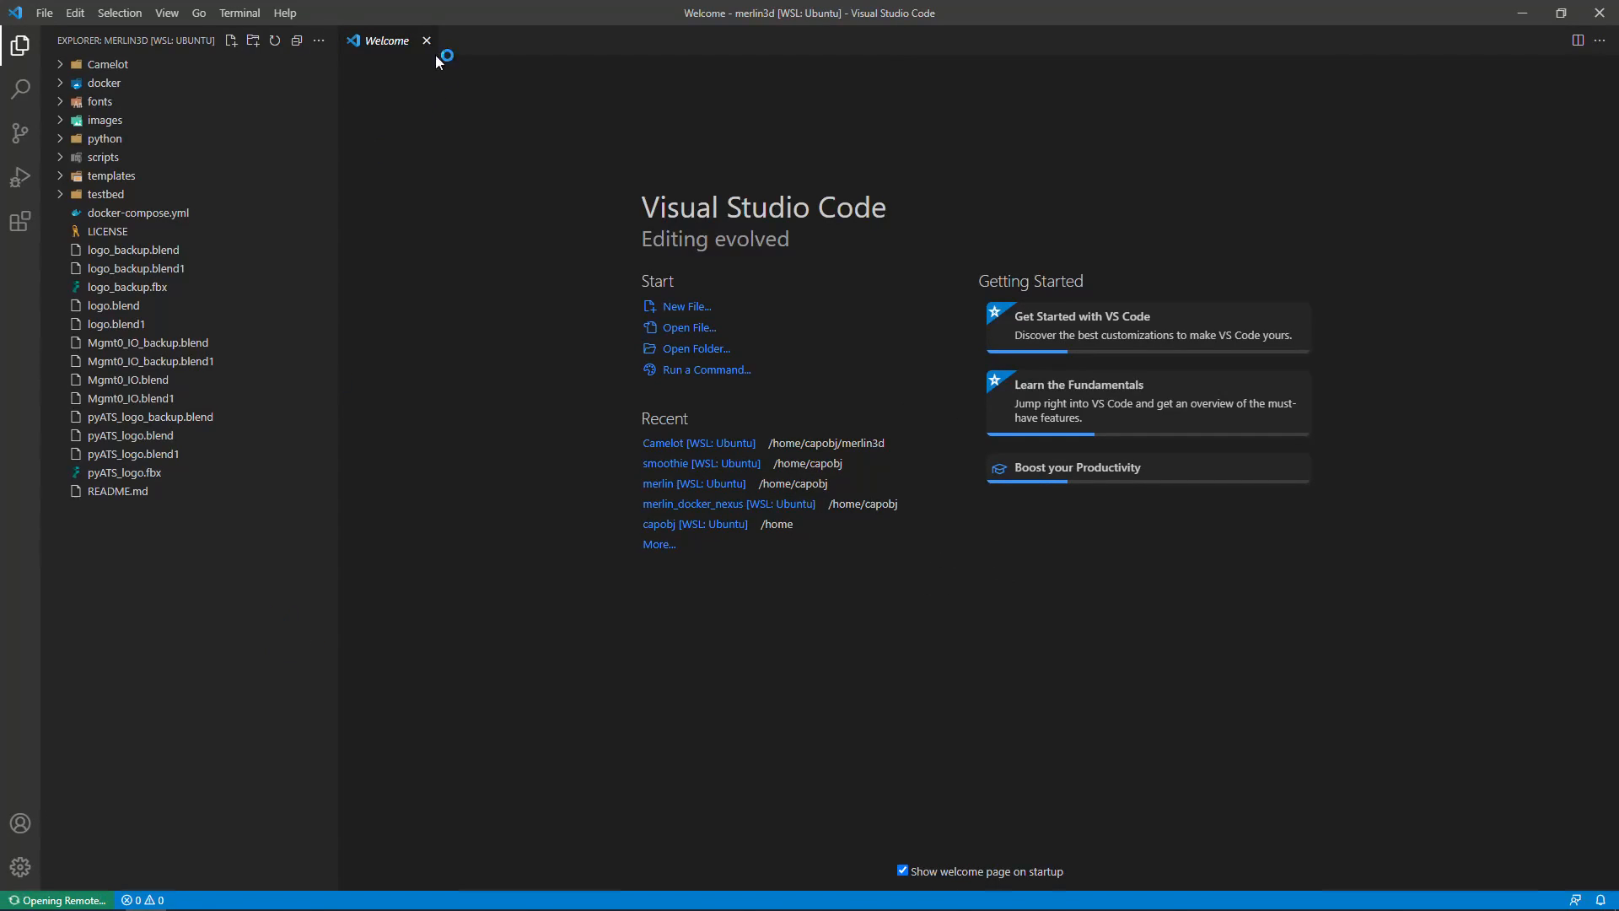
left_click(426, 40)
left_click(19, 145)
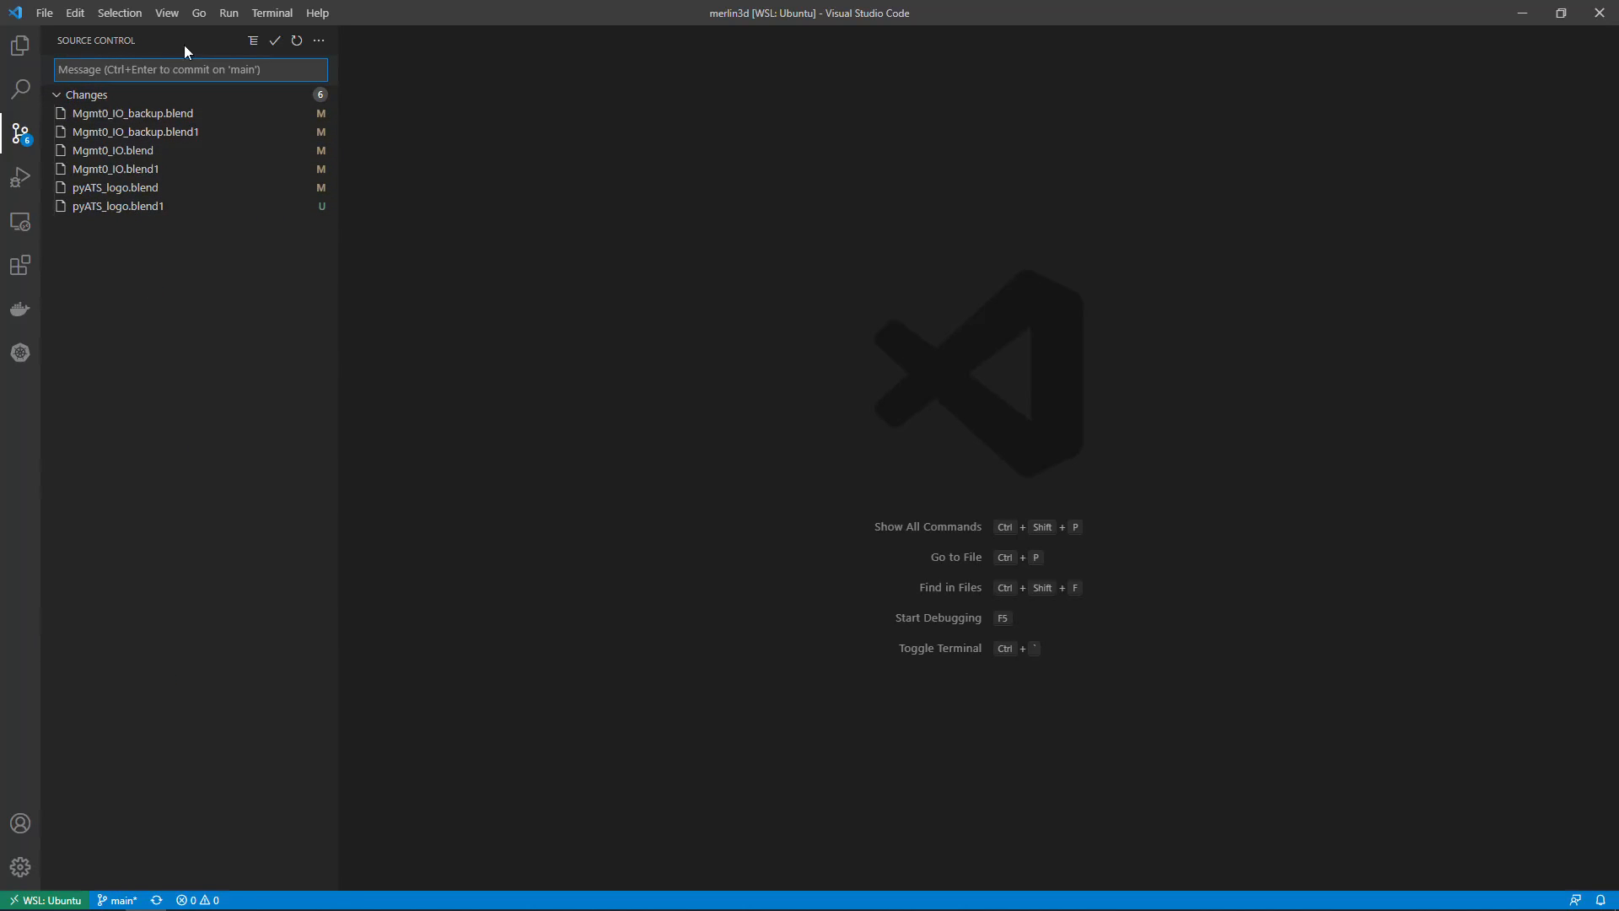
- Commit all changes to main with the message "animated logos" and synchronize them with the remote repository
left_click(274, 43)
type("animated logos")
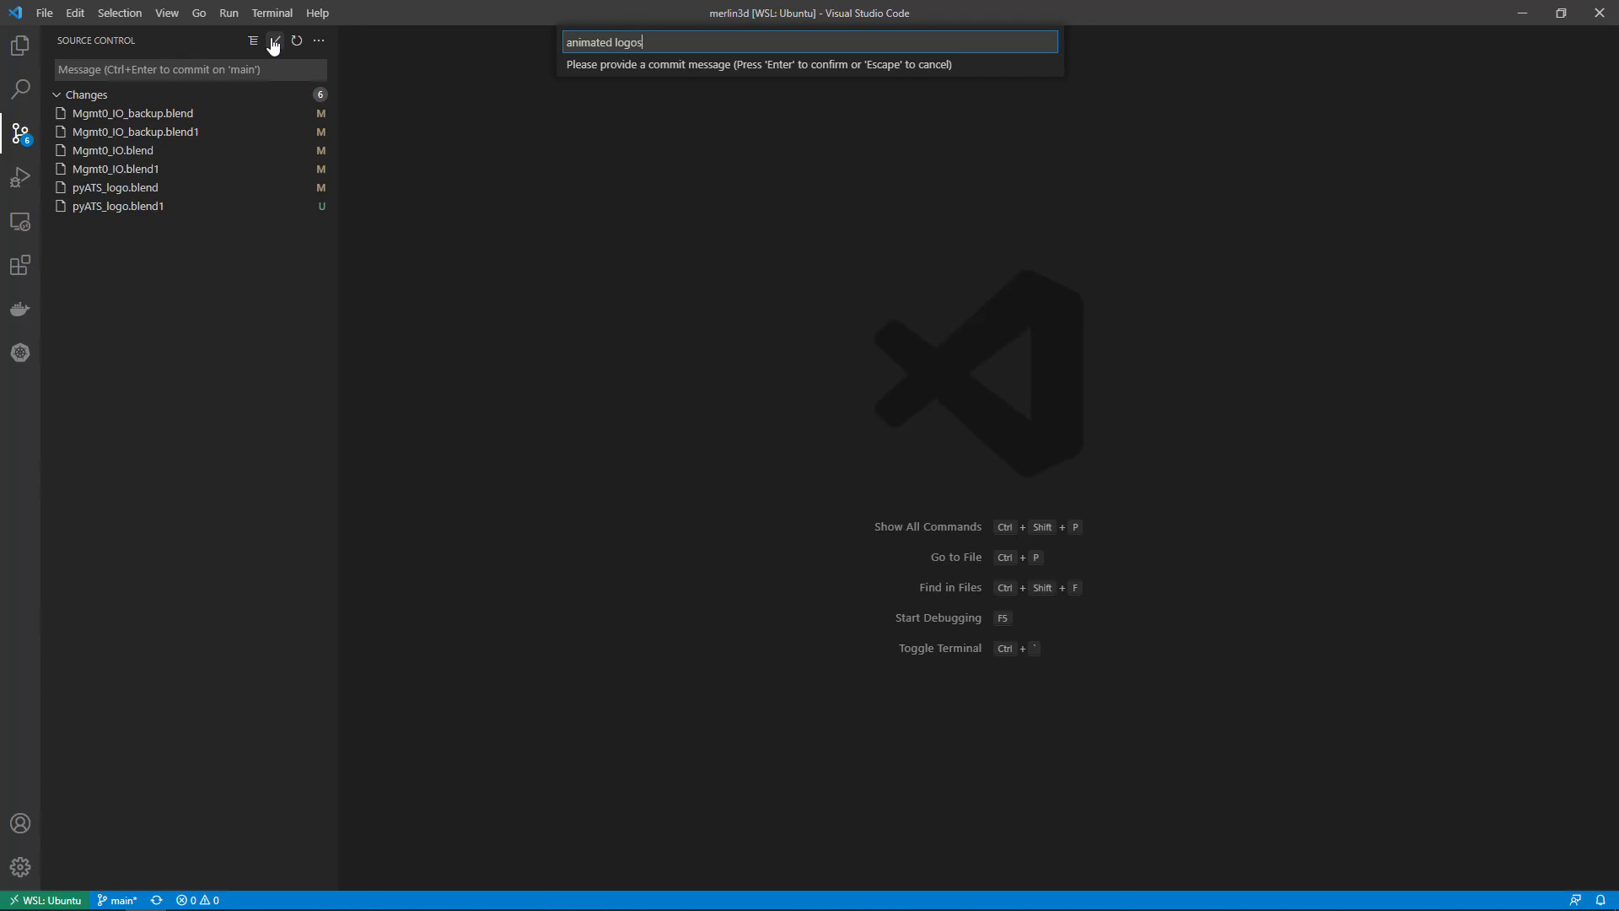
key("Return")
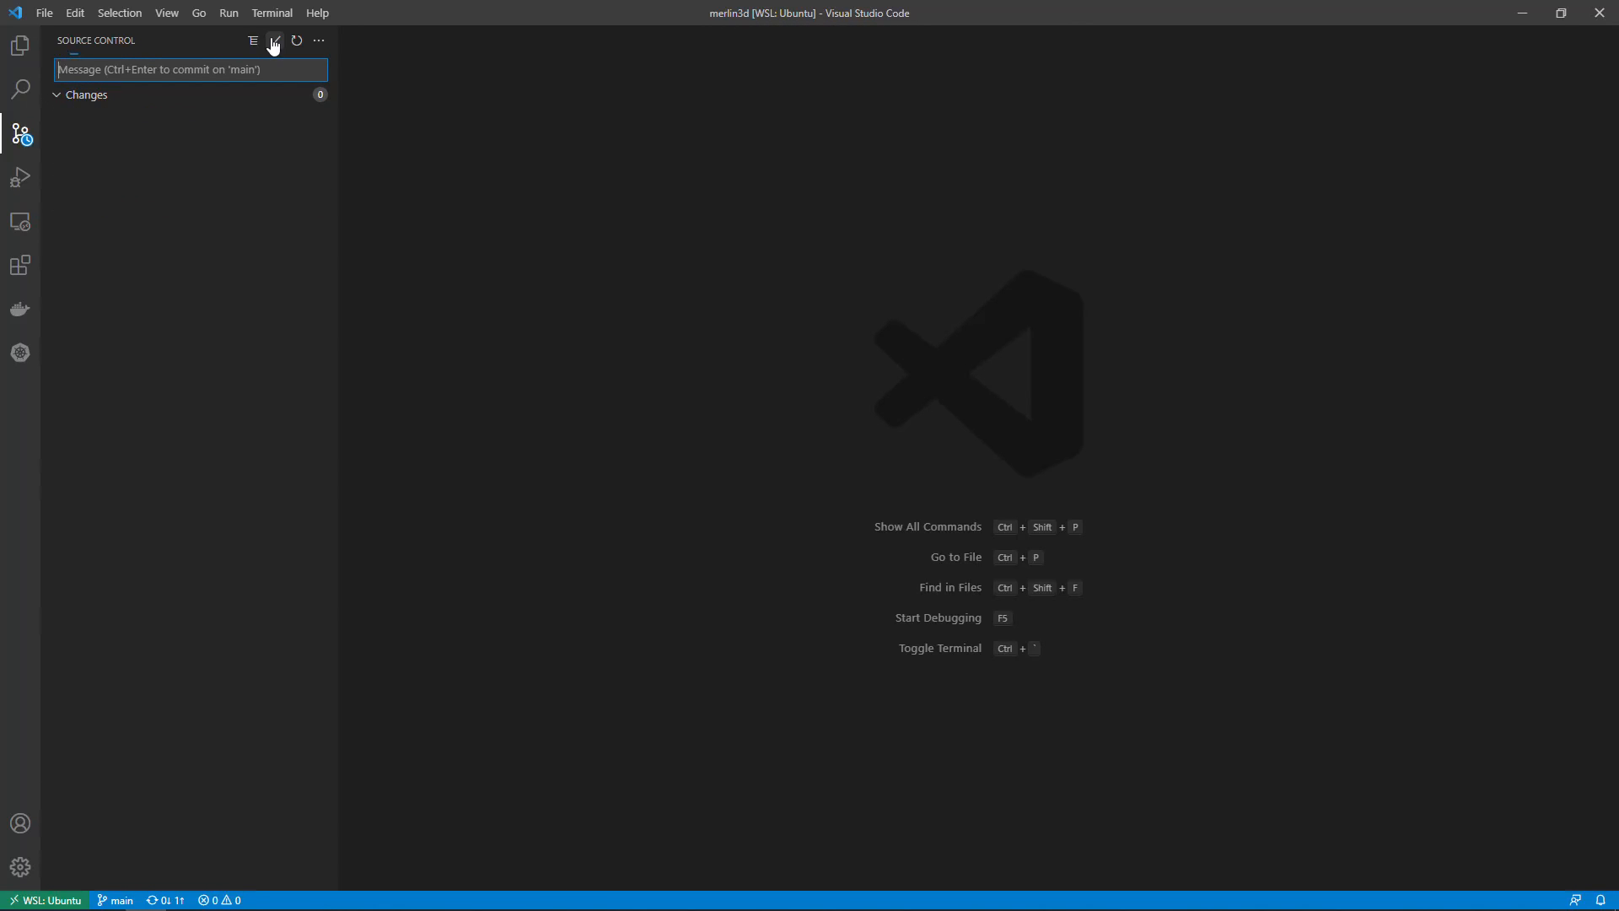
left_click(176, 901)
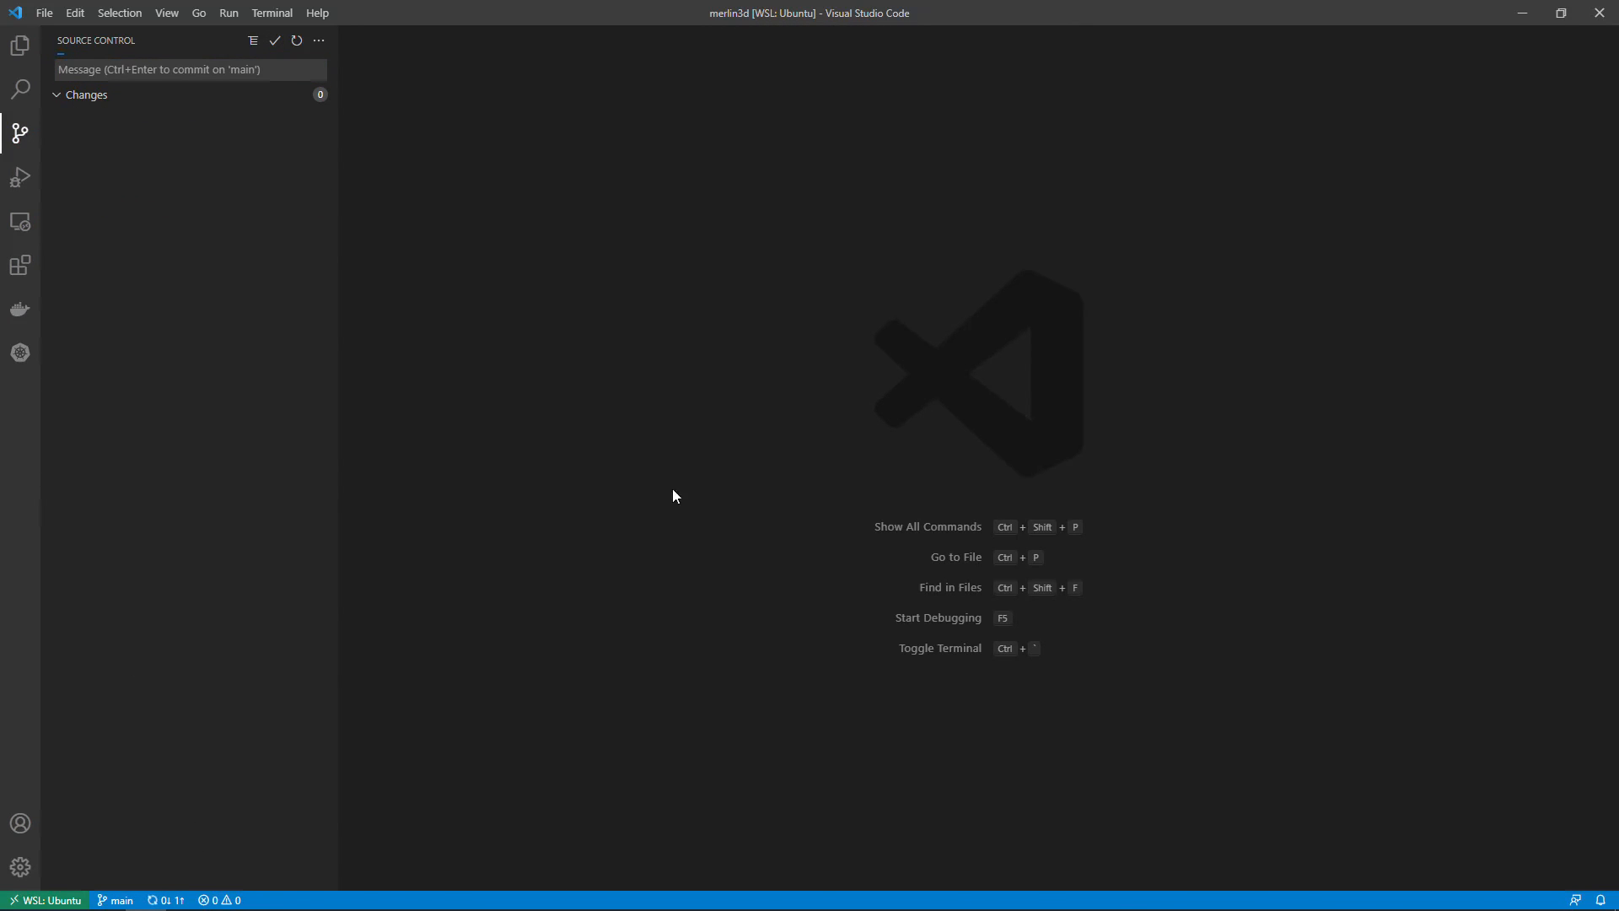
- Switch to Microsoft Edge, maximize it, and open the pinned merlin3d repository from the GitHub profile page
left_click(104, 894)
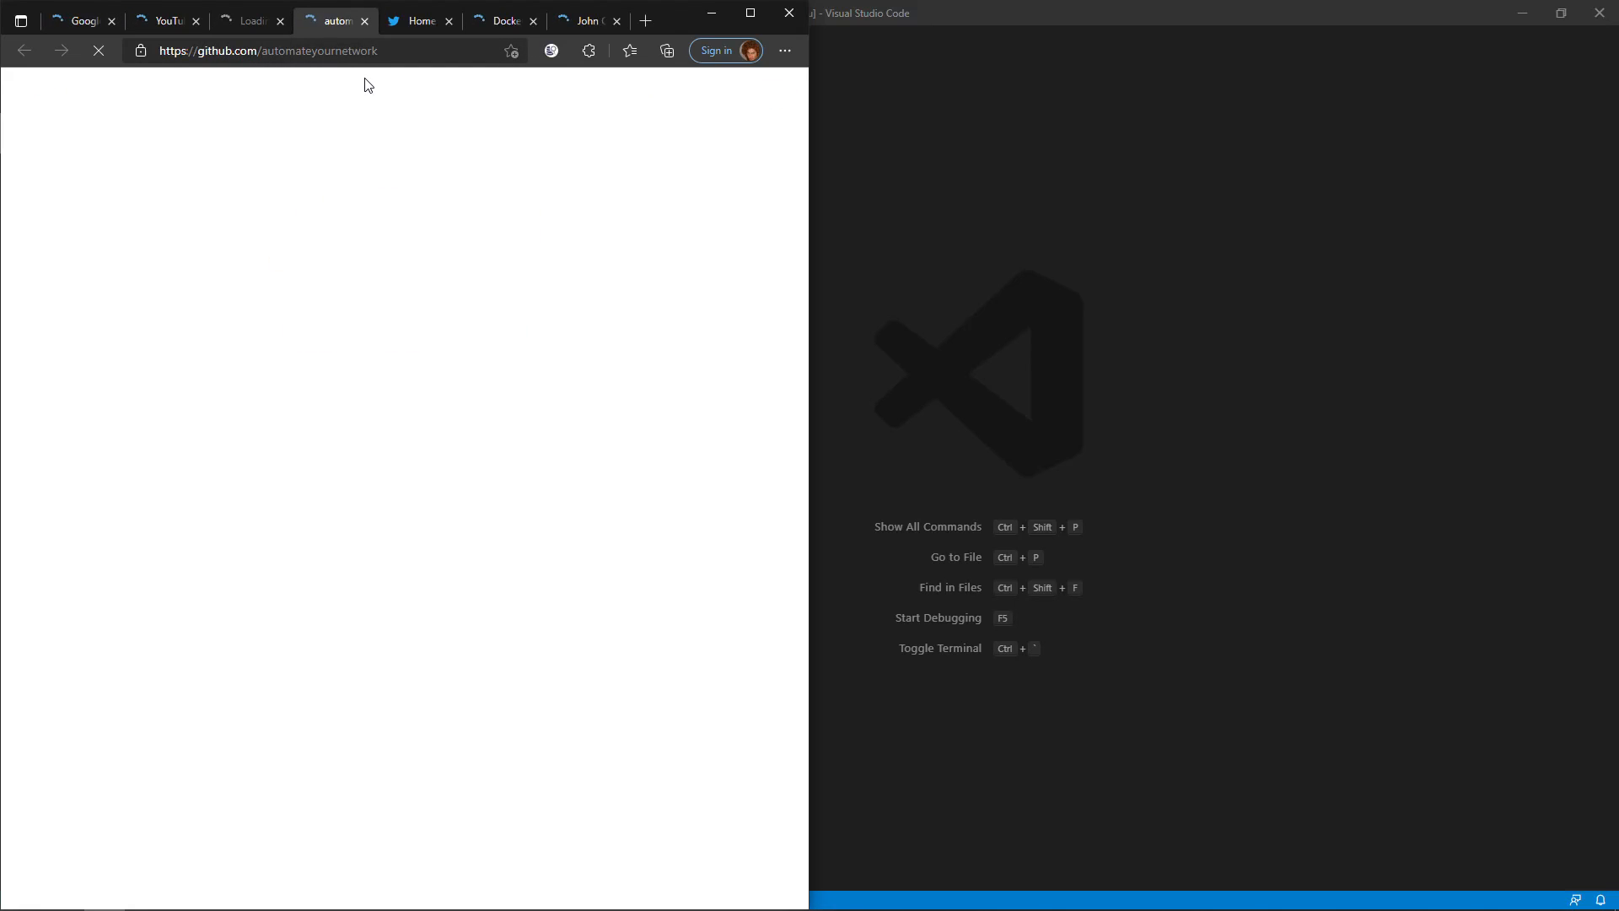
left_click(740, 22)
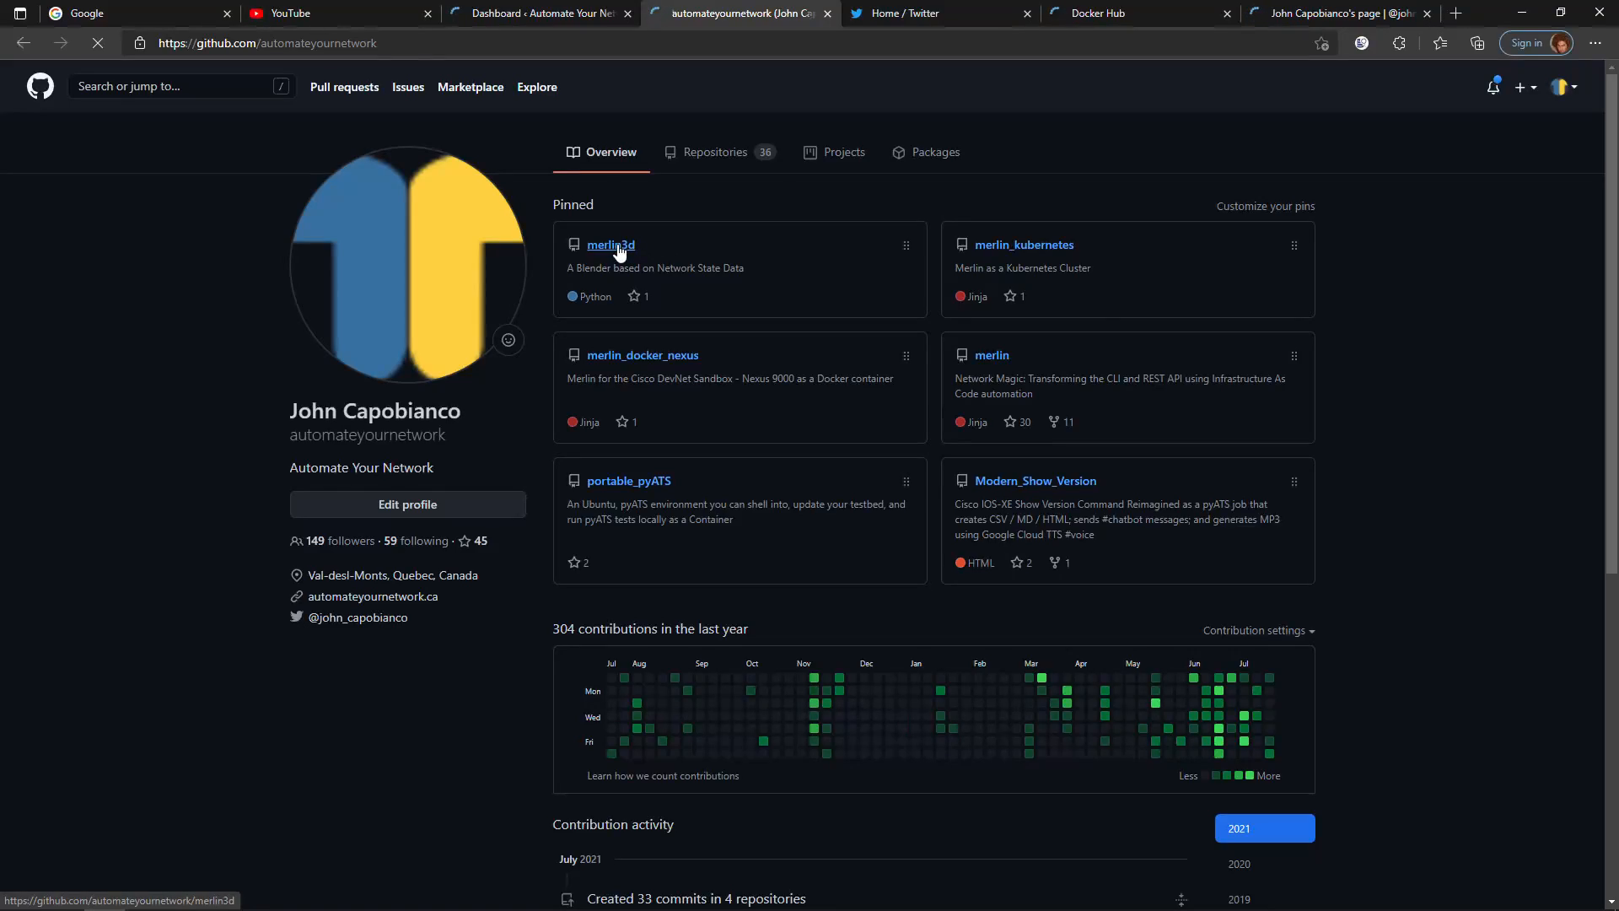
left_click(619, 246)
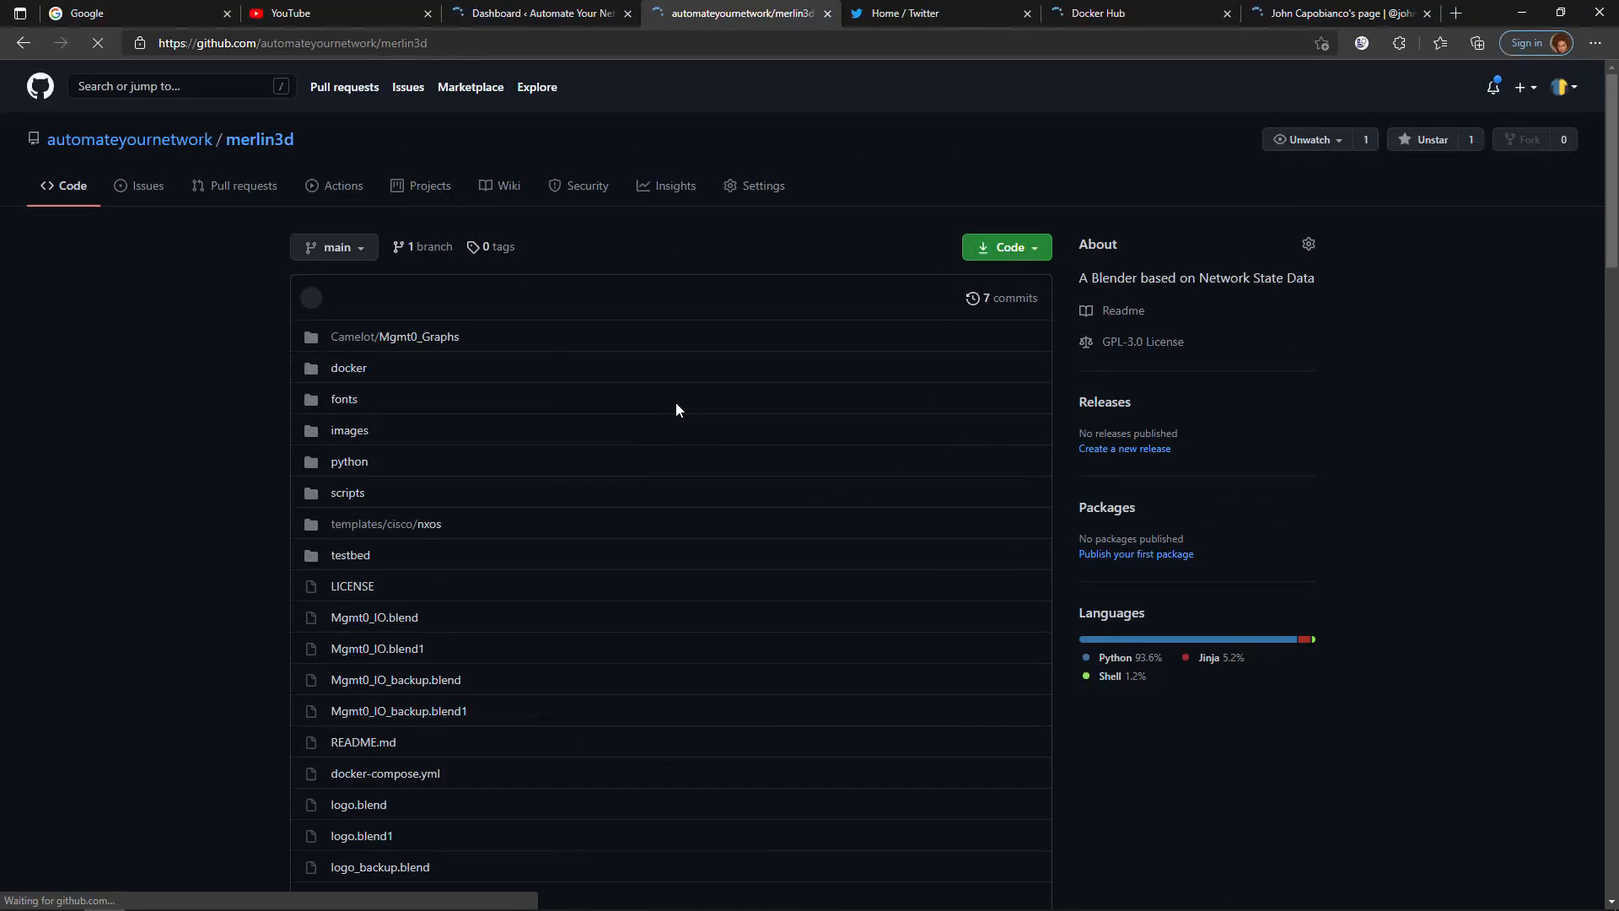
- Examine the merlin3d README, including the Featuring images, the DevNet Sandbox VPN instructions, and the Blender and Animation Nodes setup steps
scroll(678, 401, "down", 20)
scroll(682, 392, "down", 7)
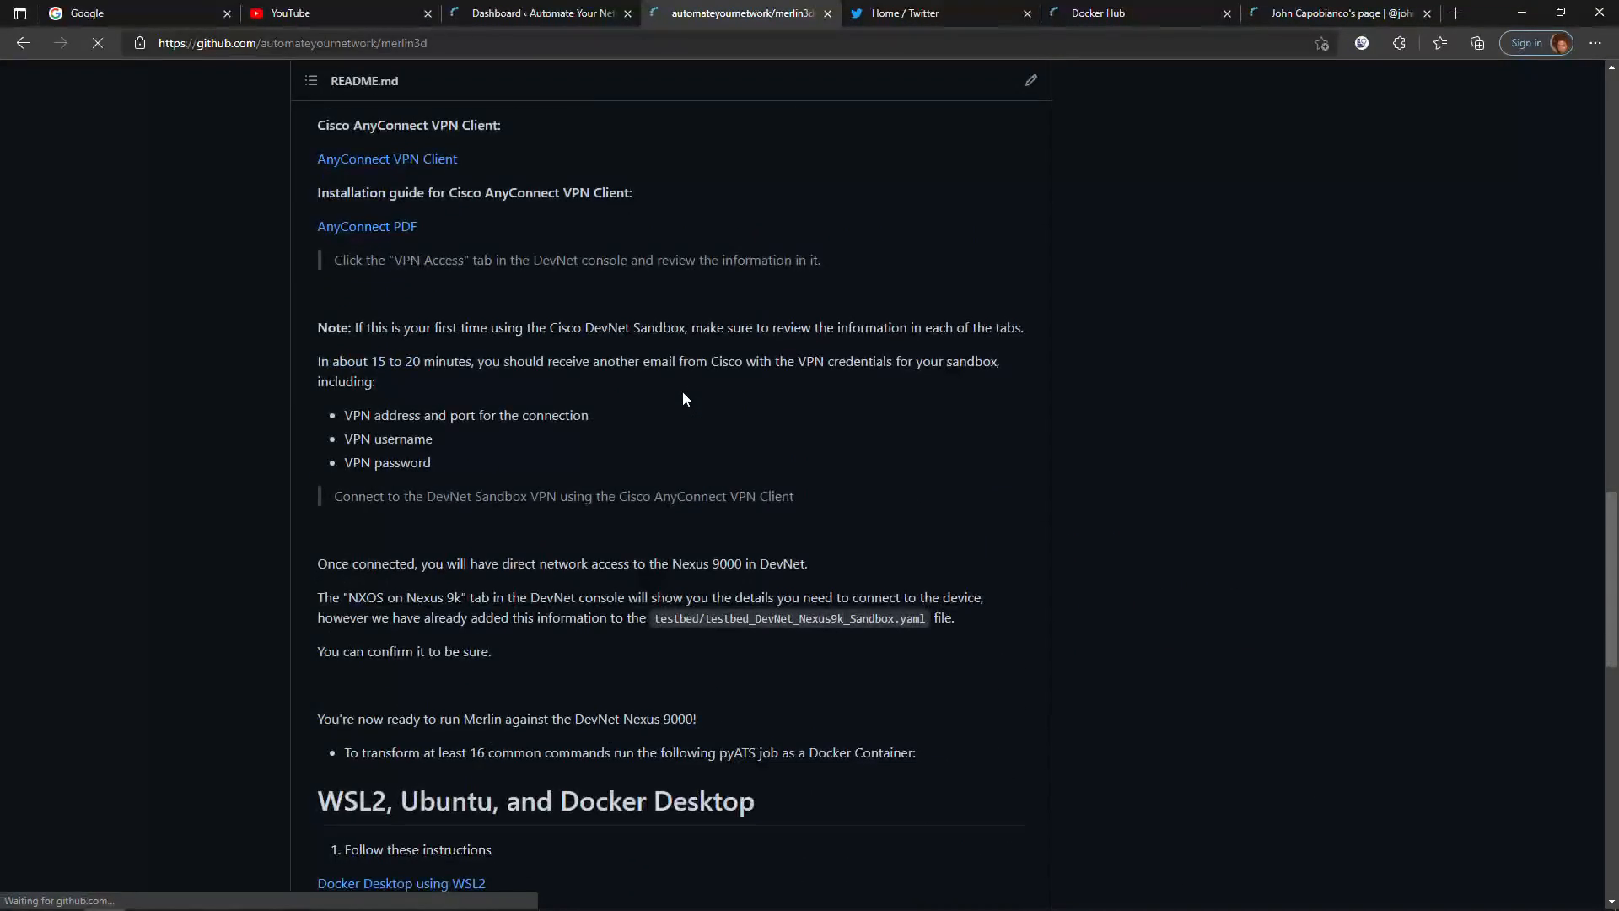
scroll(681, 382, "up", 12)
scroll(679, 346, "up", 10)
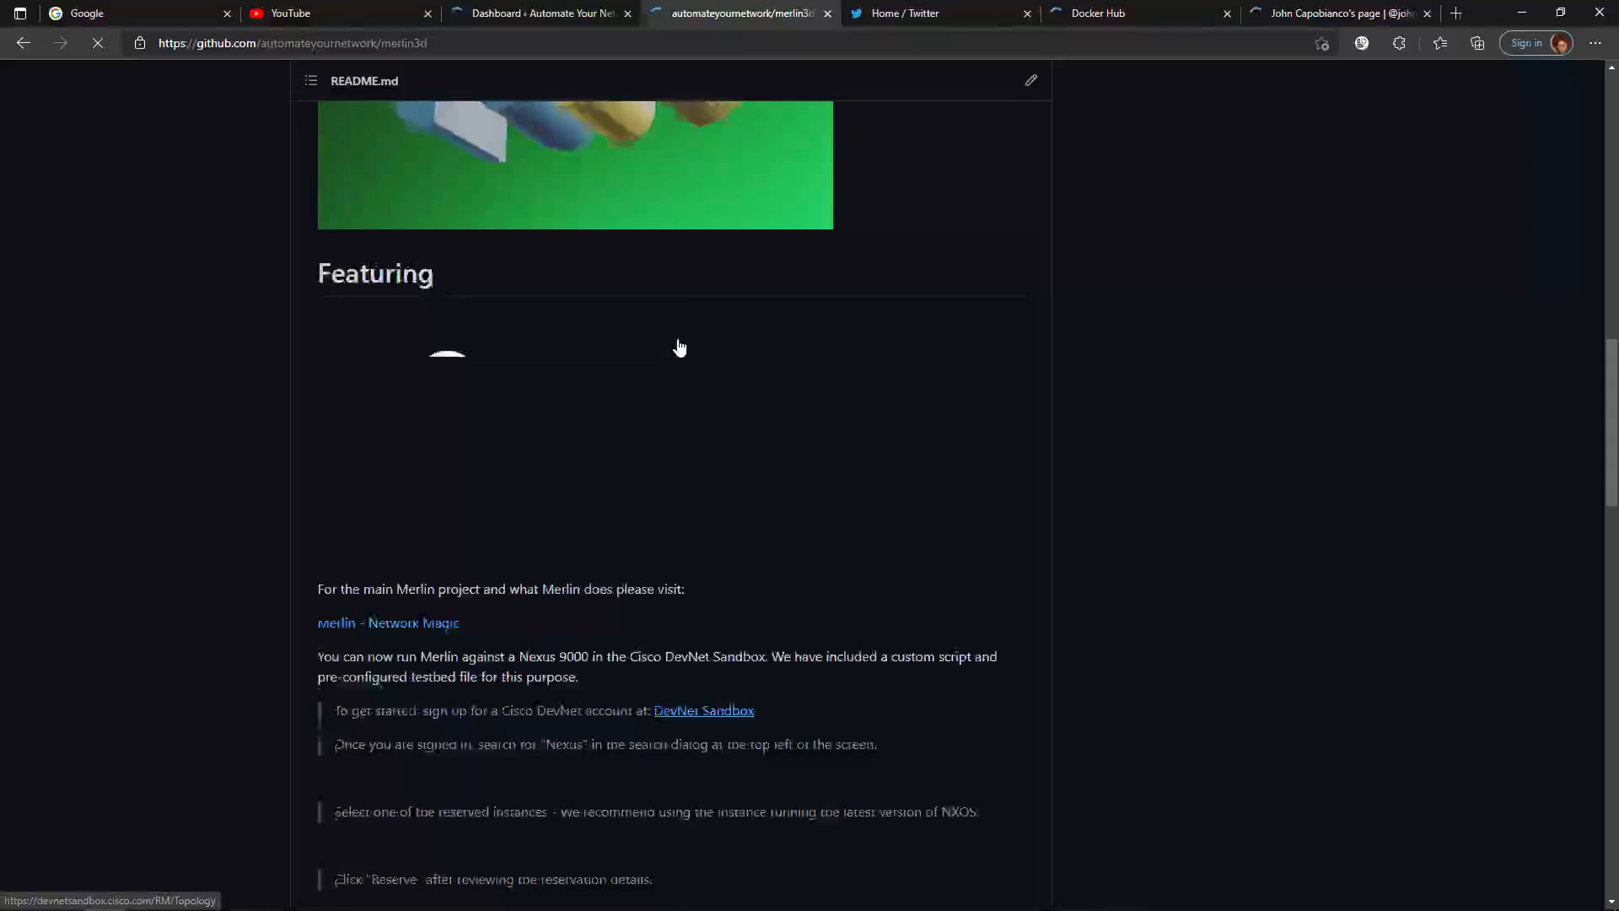
scroll(679, 332, "down", 15)
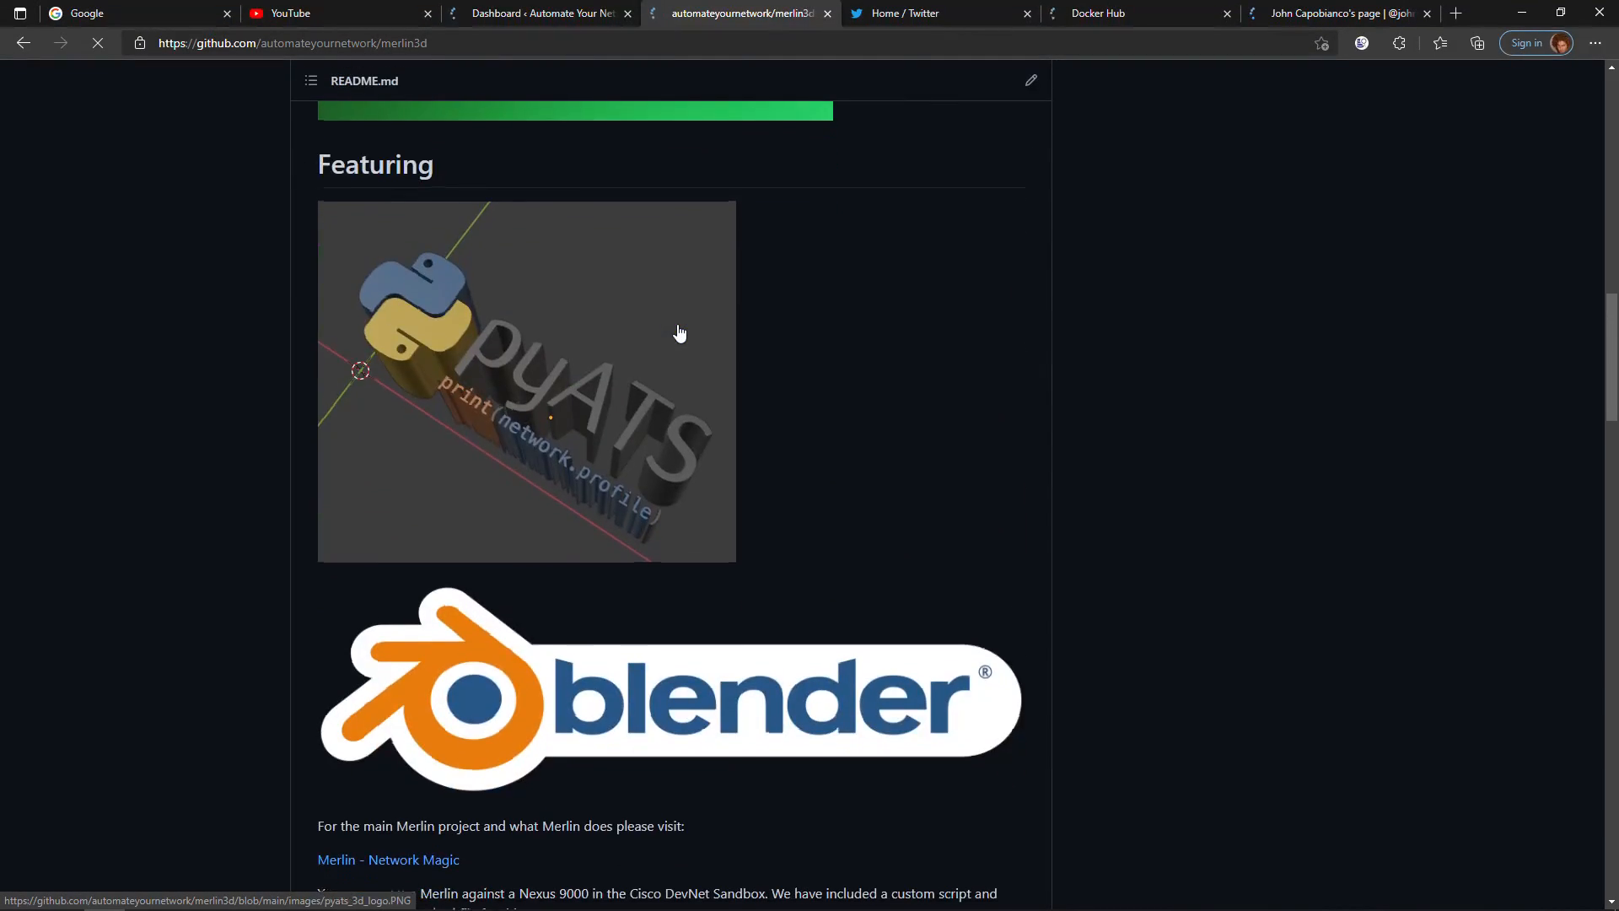
scroll(671, 320, "down", 20)
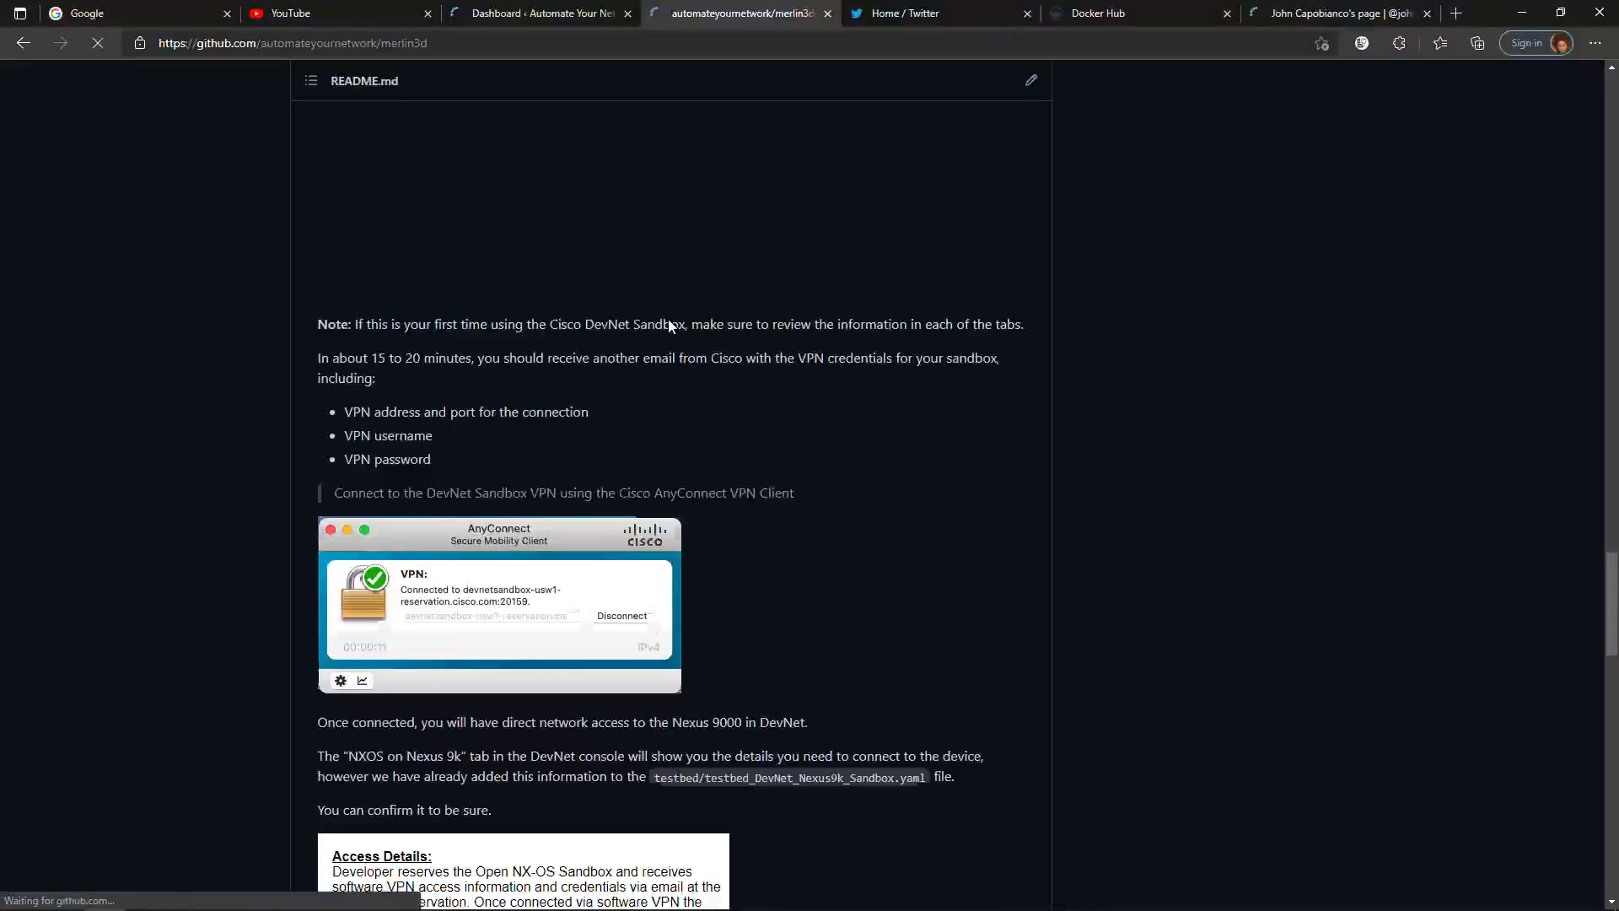
scroll(666, 319, "down", 5)
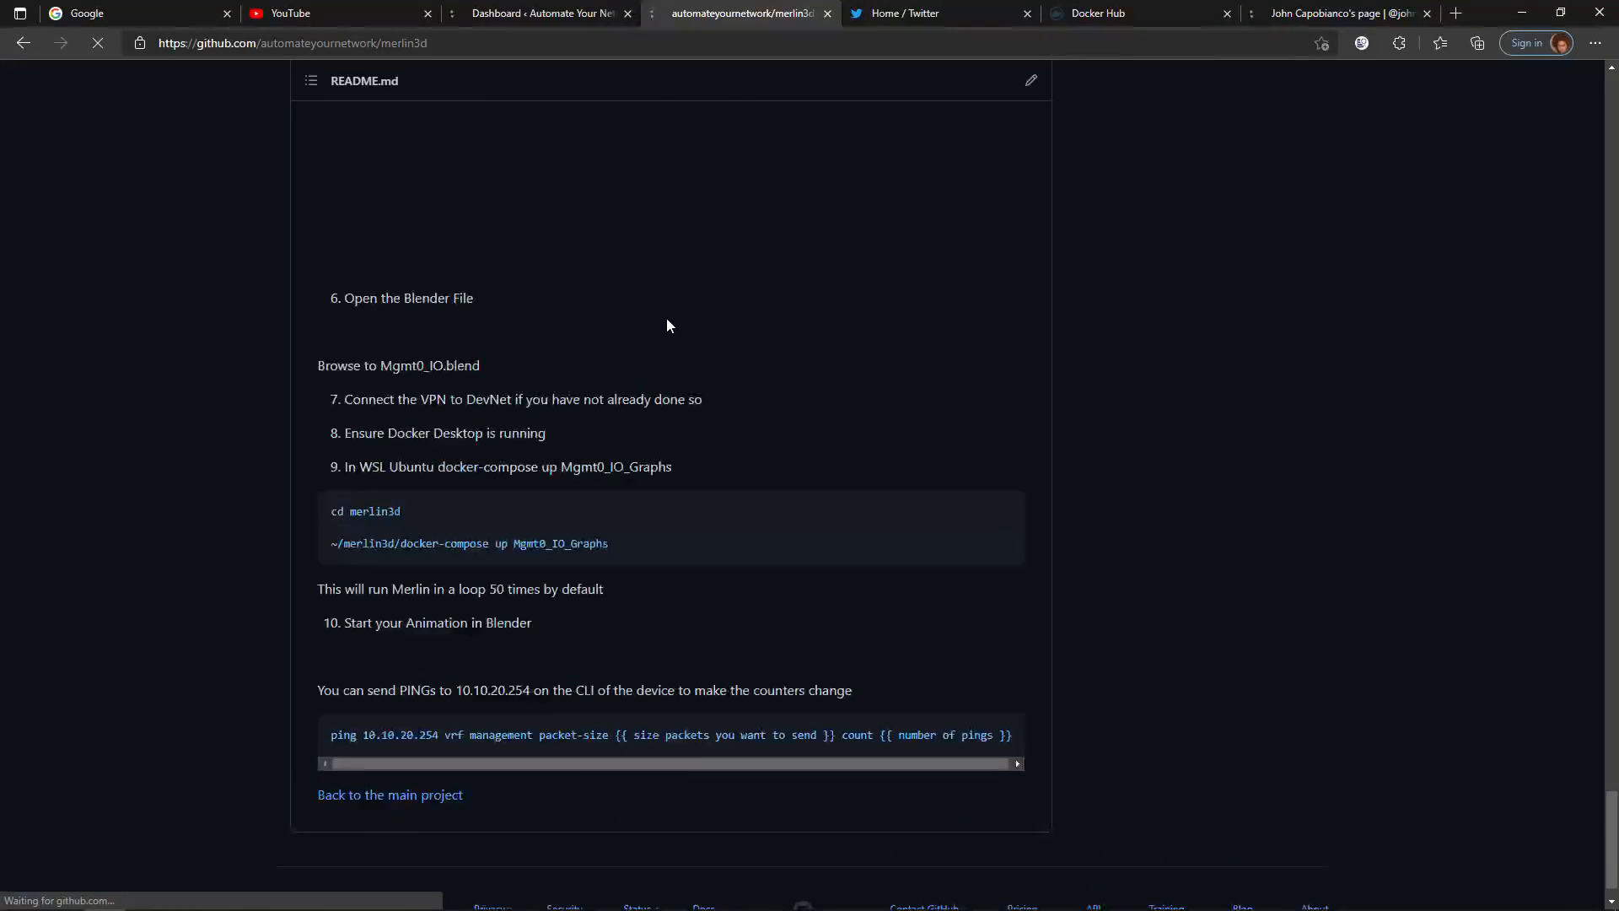
scroll(666, 319, "up", 5)
scroll(666, 308, "up", 4)
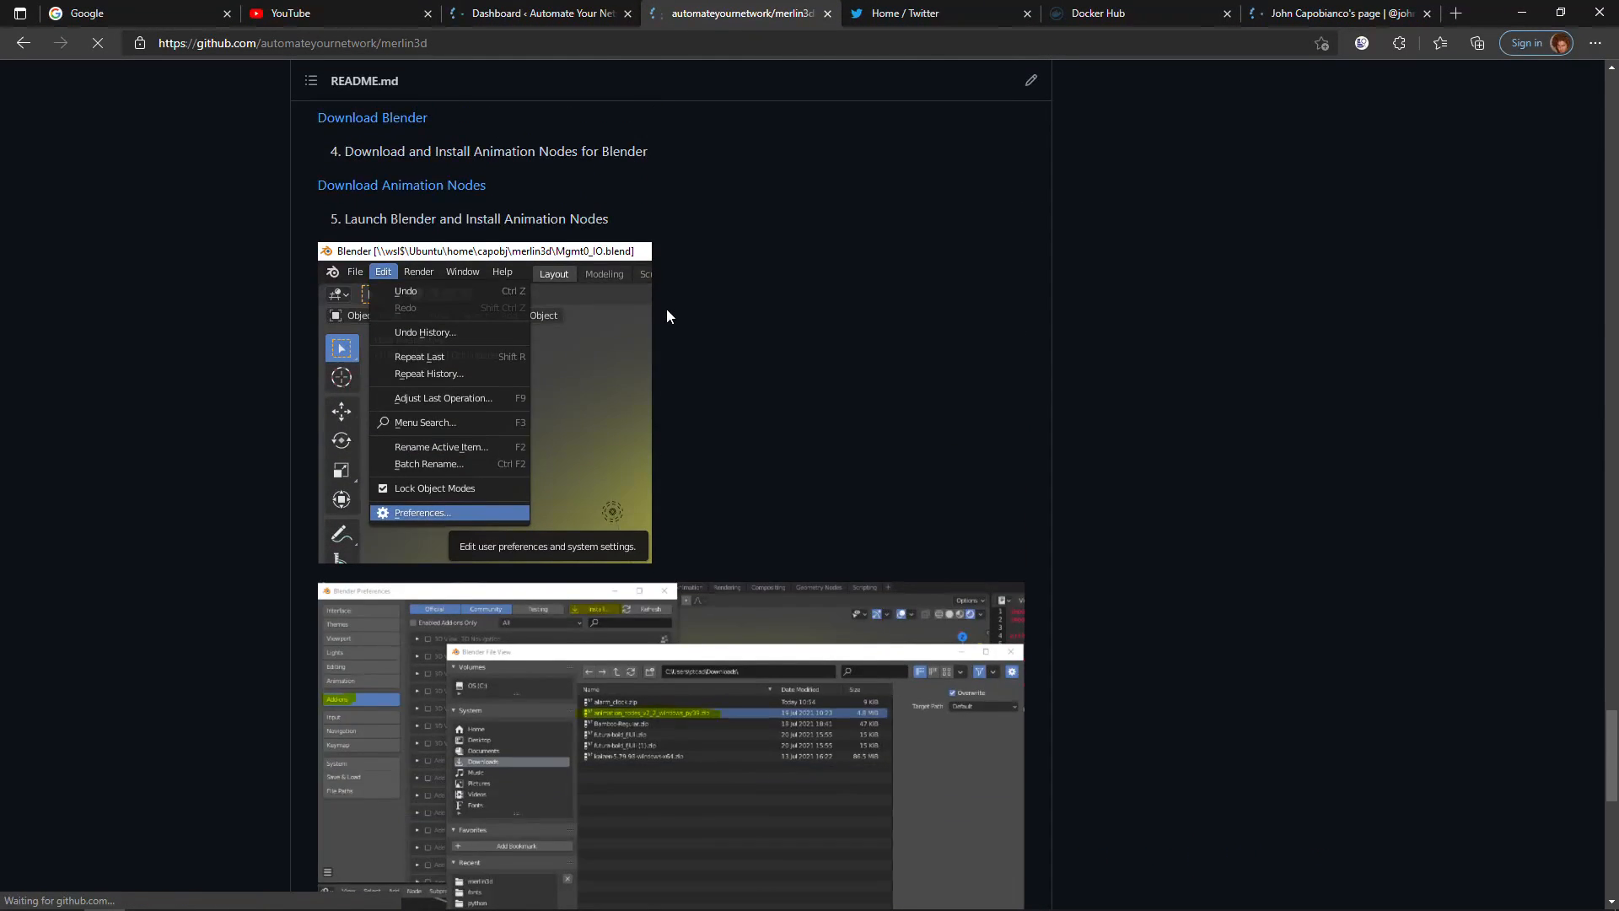
scroll(666, 309, "down", 13)
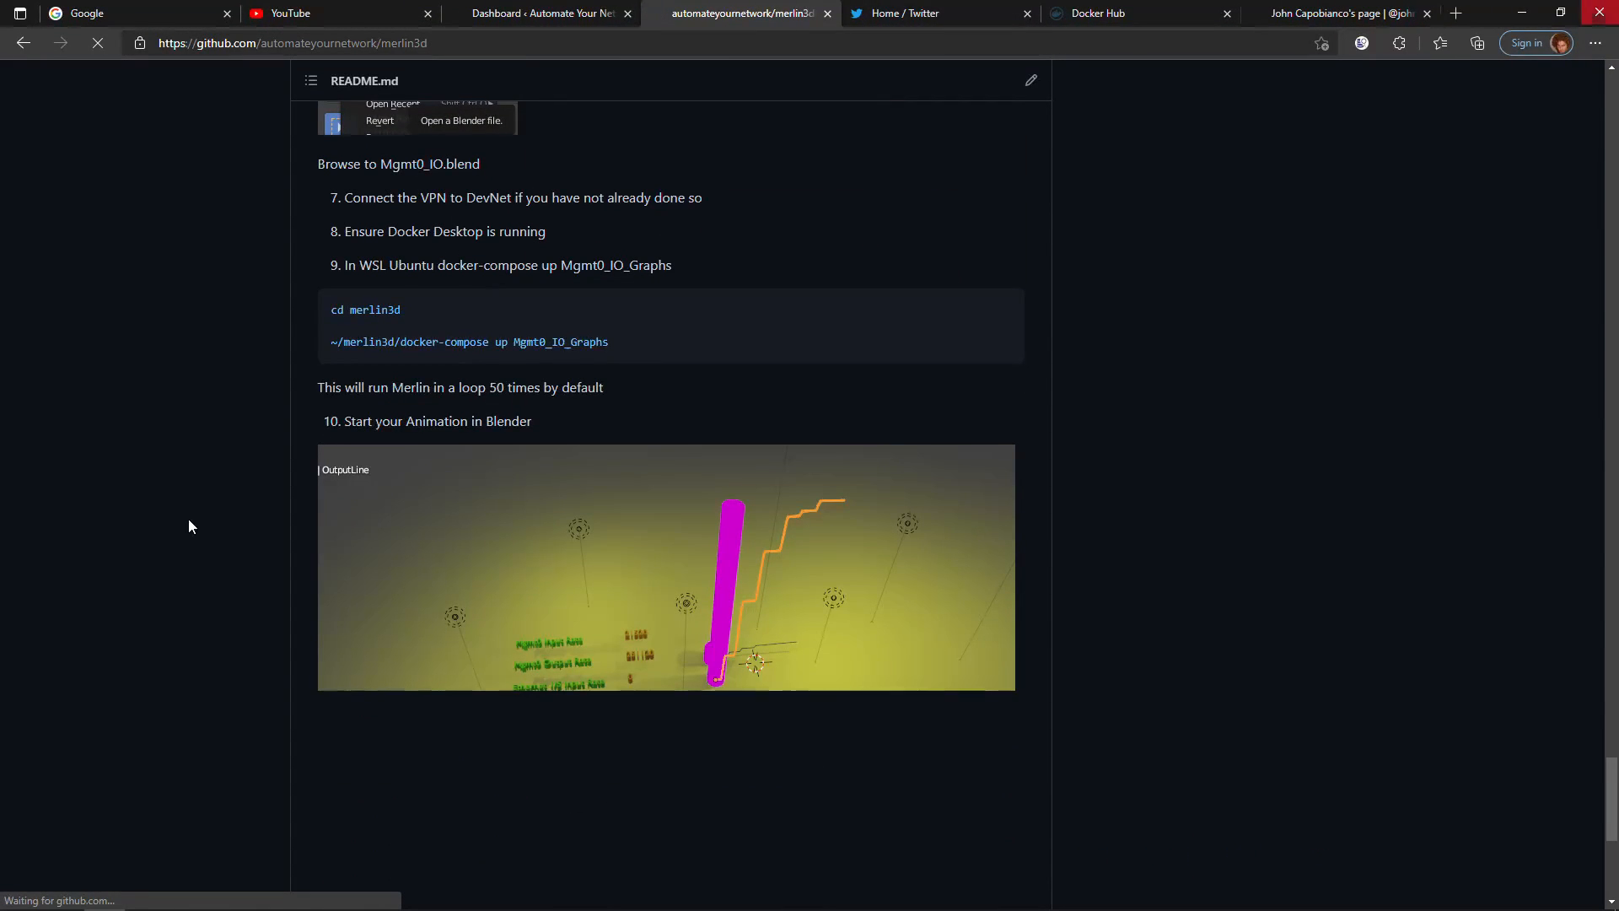
- Switch to Twitch Studio and change the stream from the Main No Video scene to another scene
left_click(351, 894)
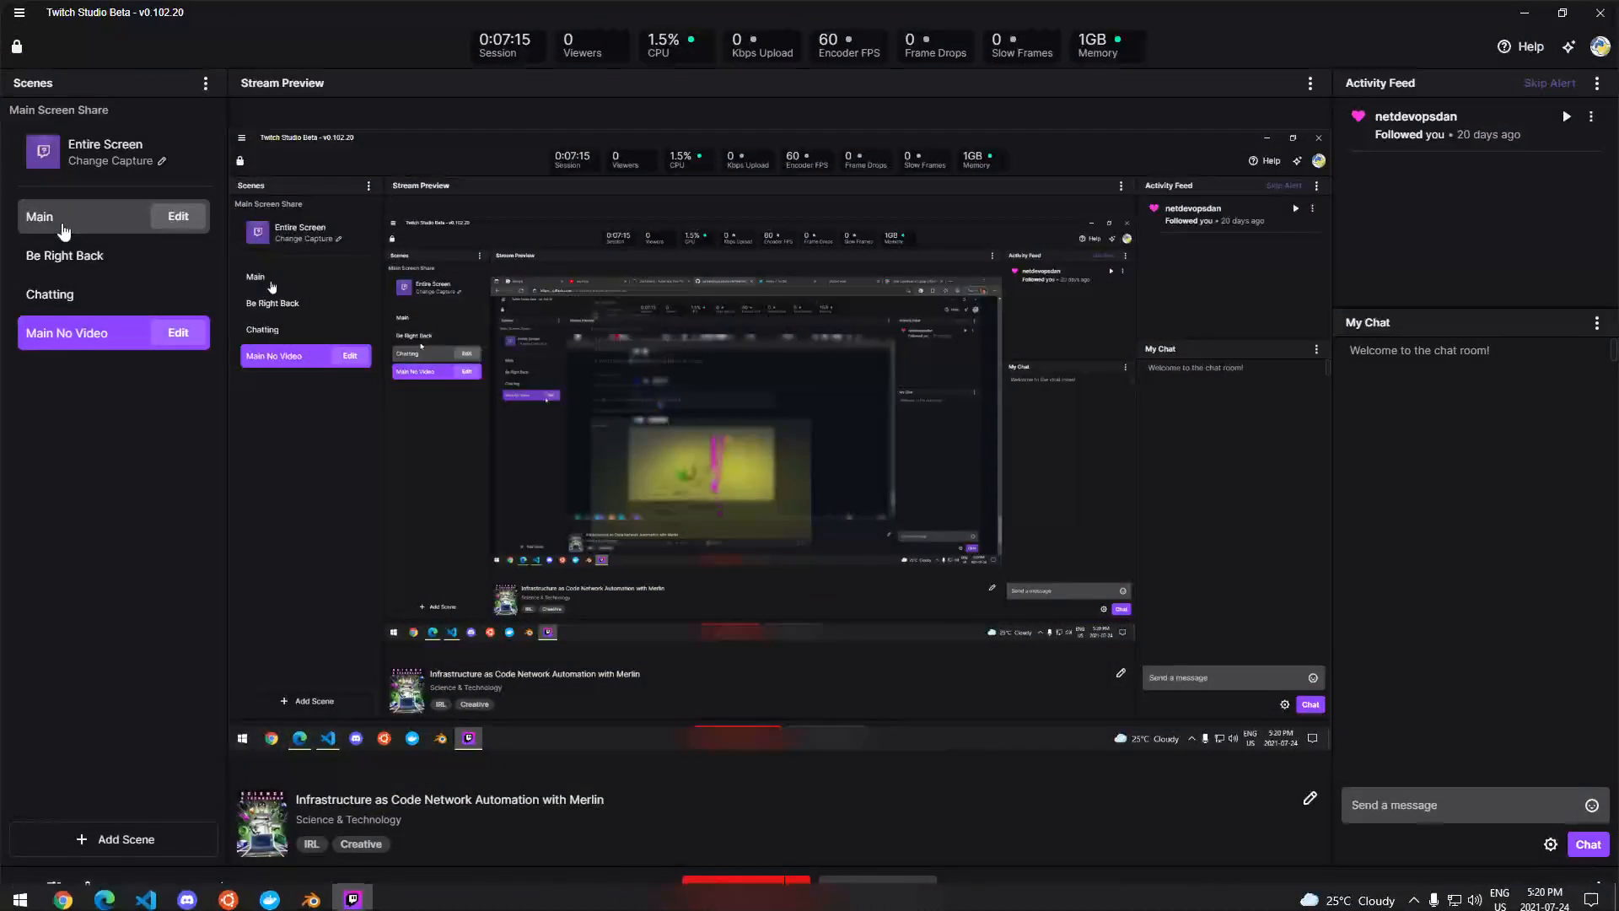
left_click(59, 253)
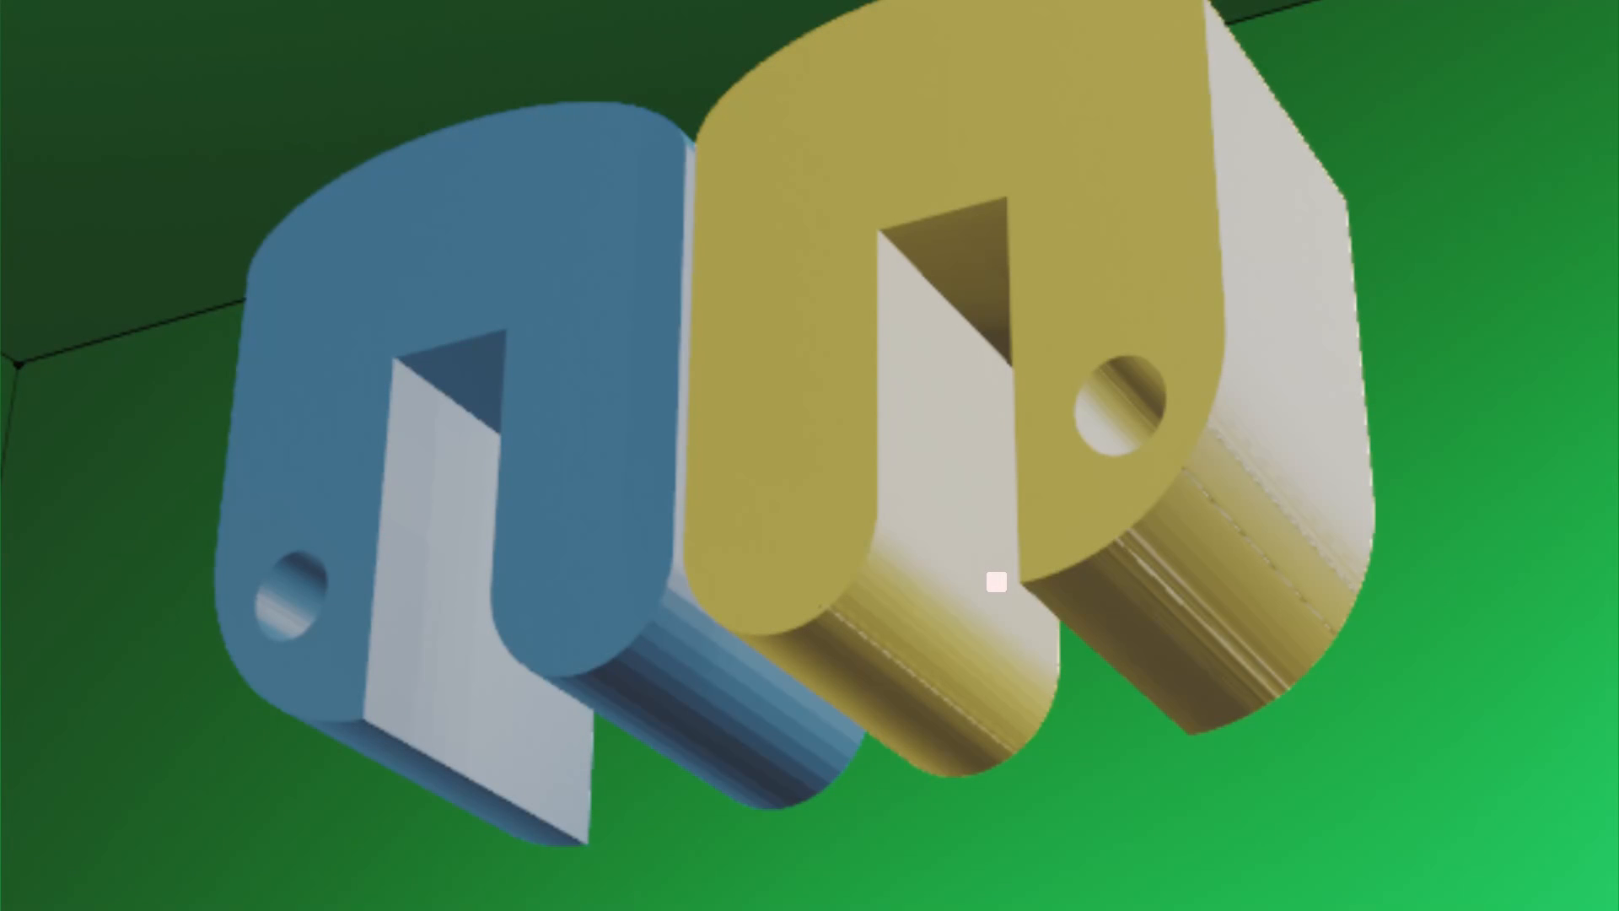